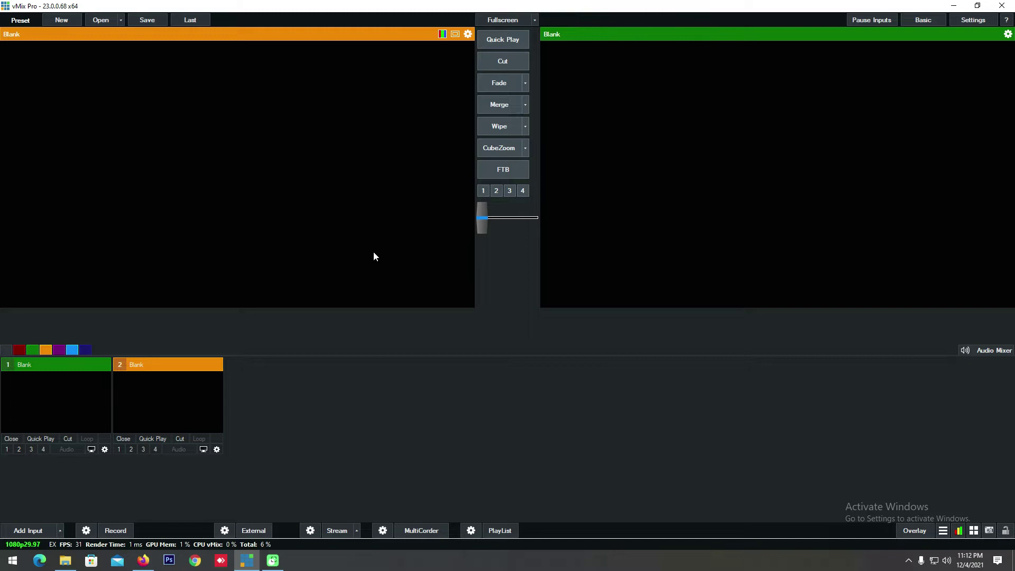
# Step: Look over the GetIntoPC search results for vMix, then close the browser
pyautogui.click(393, 381)
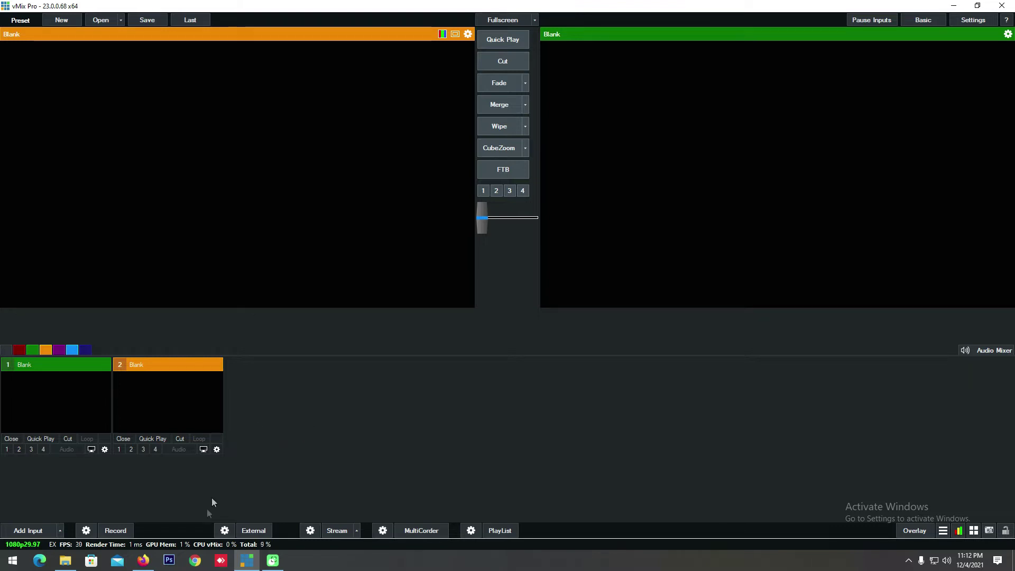
pyautogui.click(144, 561)
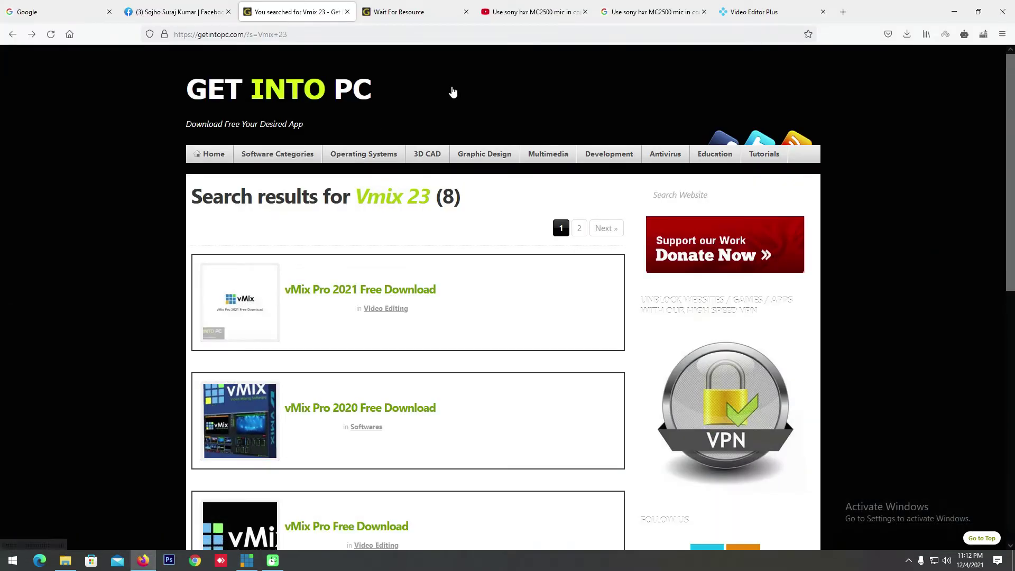
pyautogui.scroll(-8, 452, 93)
pyautogui.scroll(5, 452, 91)
pyautogui.scroll(-7, 484, 111)
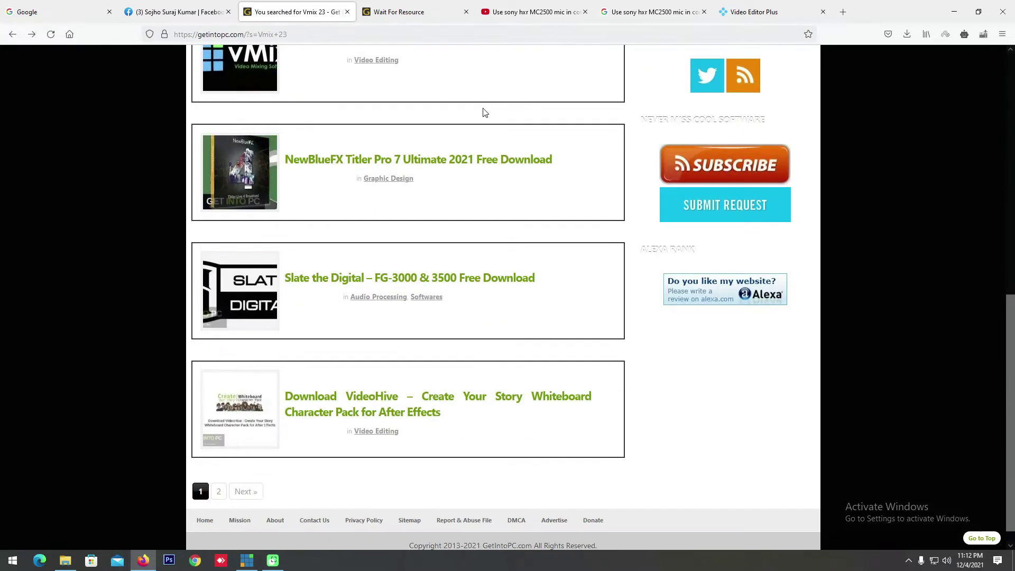
pyautogui.scroll(10, 482, 112)
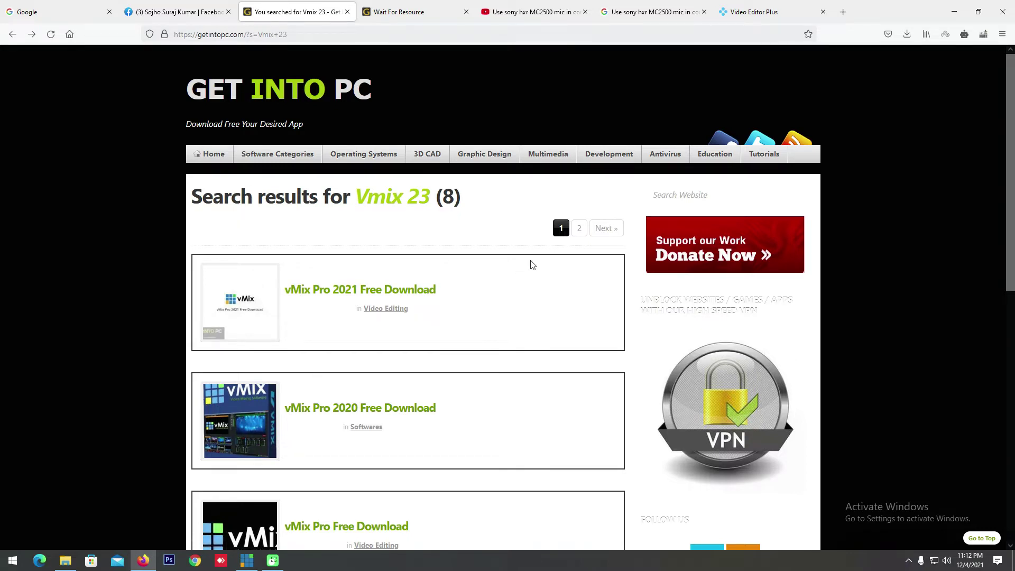
pyautogui.click(955, 11)
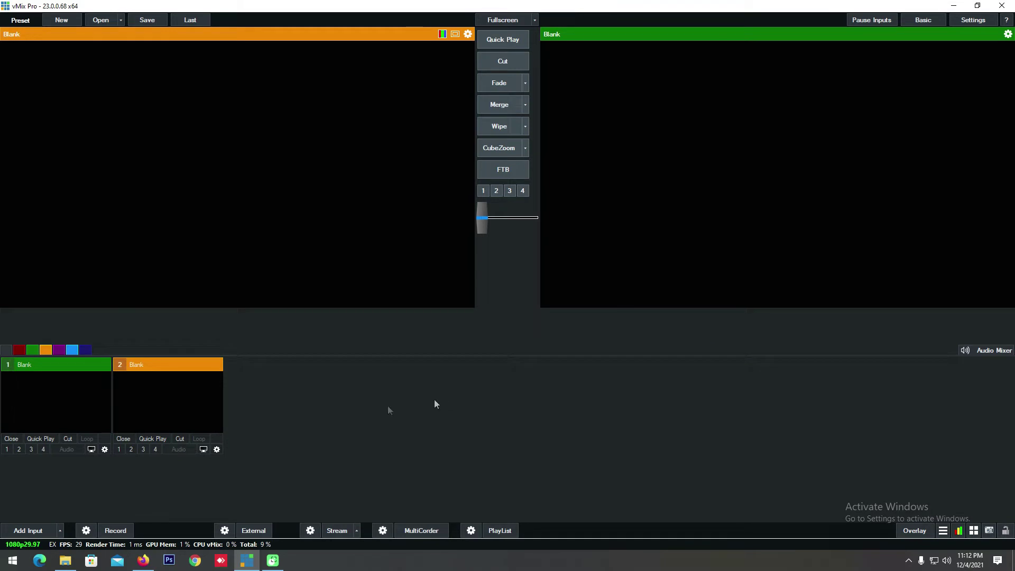
# Step: In the recovry folder, start WinRAR extraction of the vMix Pro 23 zip, then cancel it
pyautogui.click(71, 552)
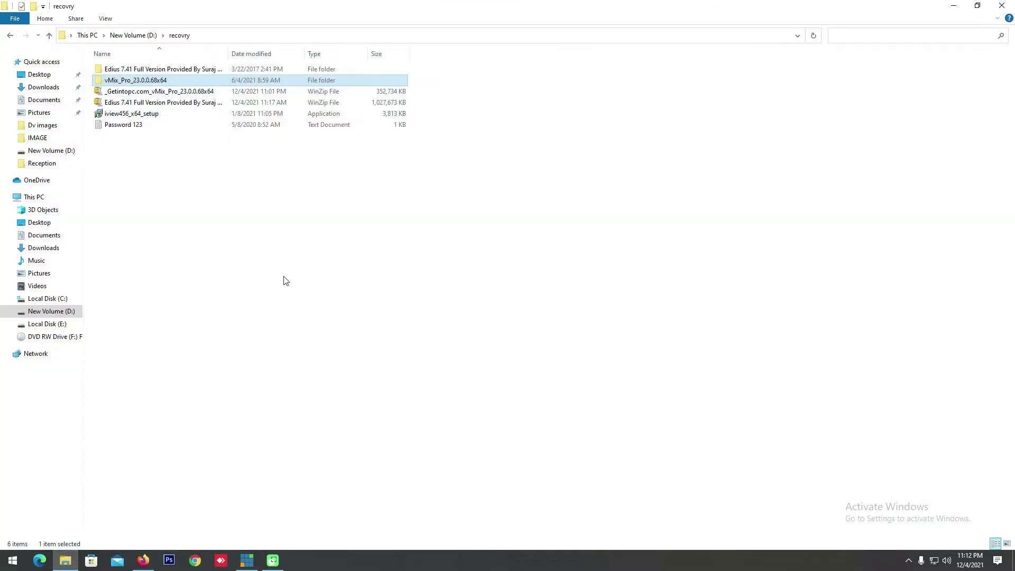
pyautogui.click(138, 93)
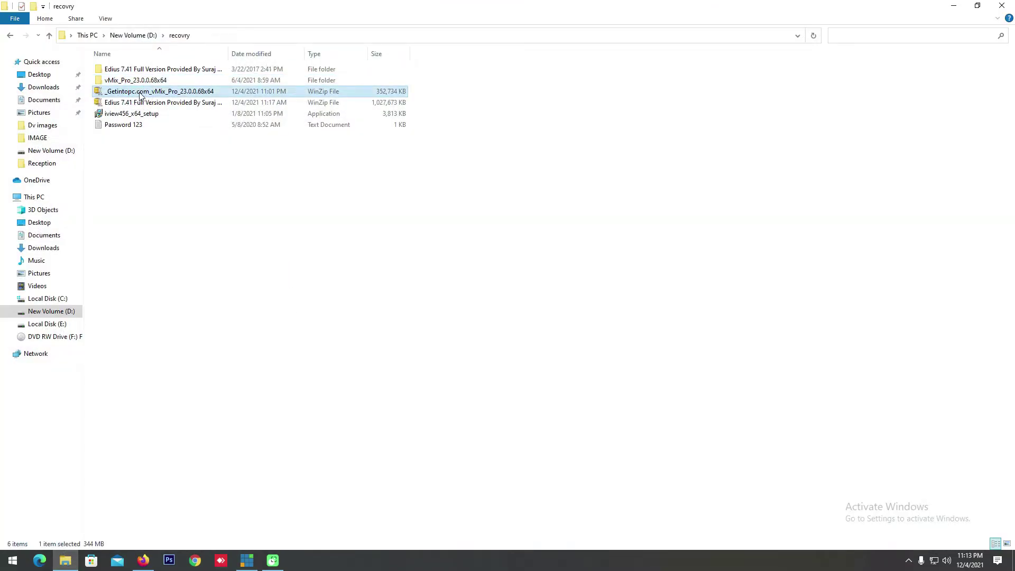
pyautogui.rightClick(140, 96)
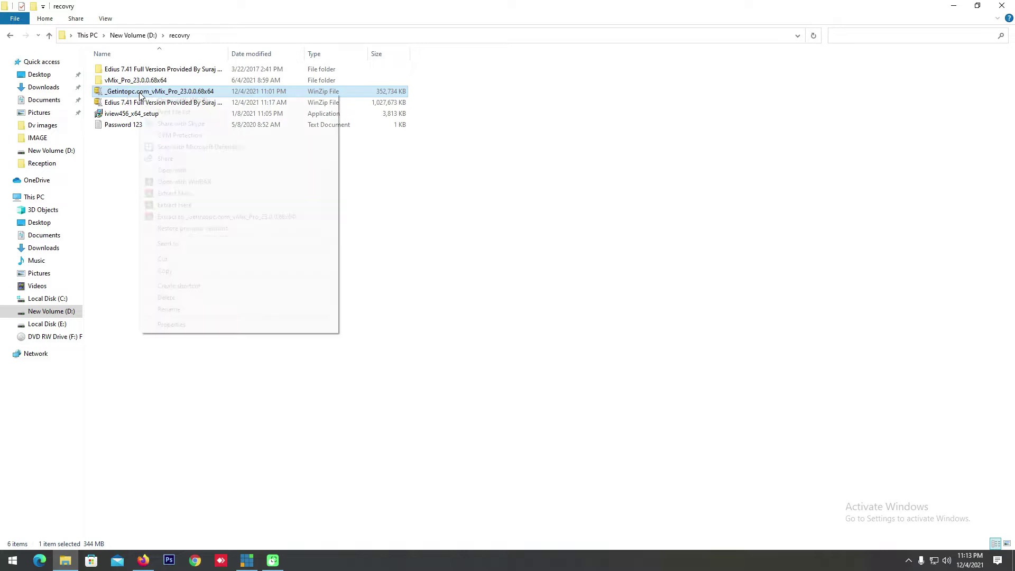
pyautogui.click(185, 194)
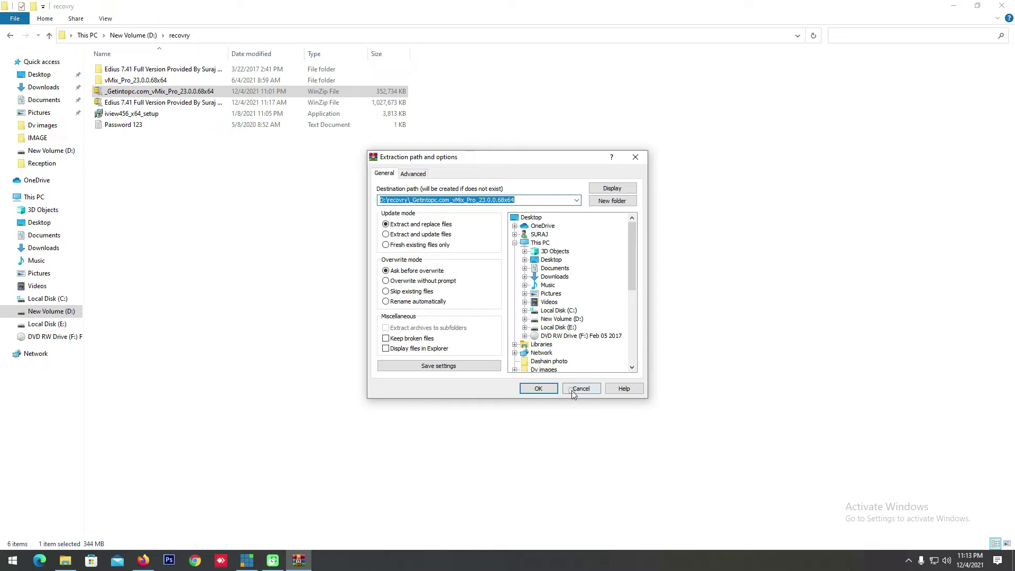
pyautogui.click(573, 390)
# Step: Retry extracting the zip, enter the archive password, then dismiss the password prompt
pyautogui.rightClick(112, 94)
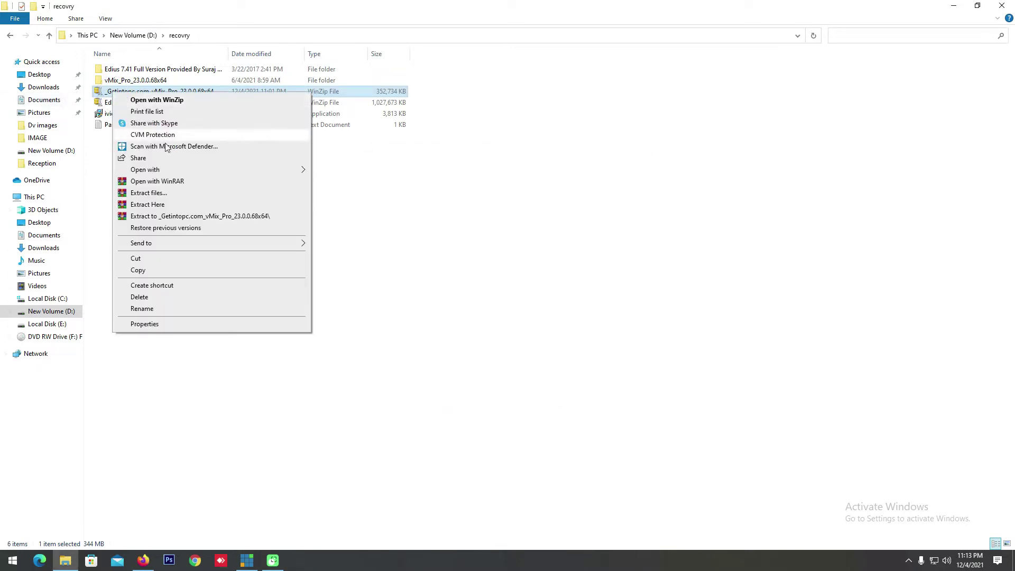
pyautogui.click(157, 198)
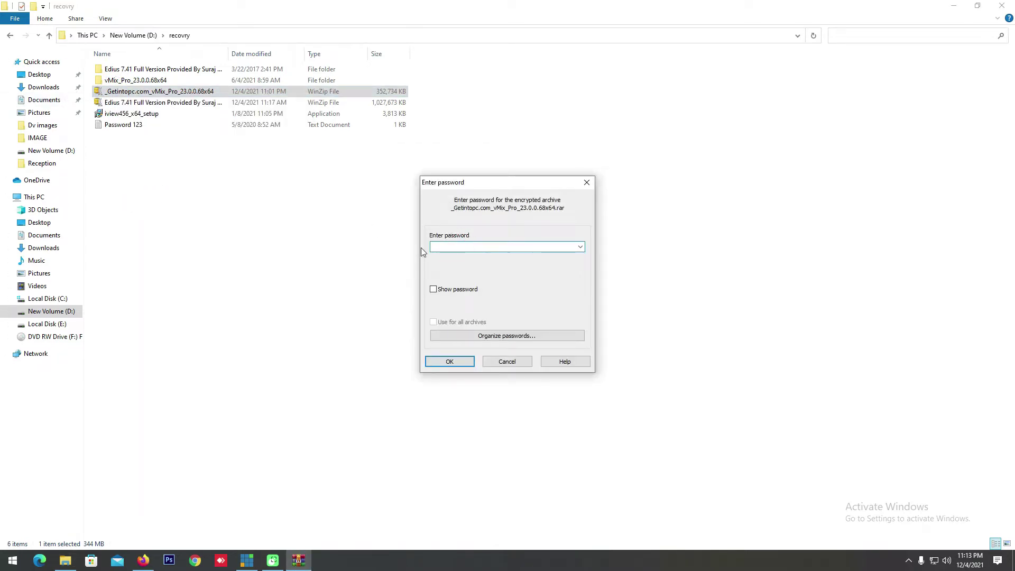
pyautogui.click(457, 246)
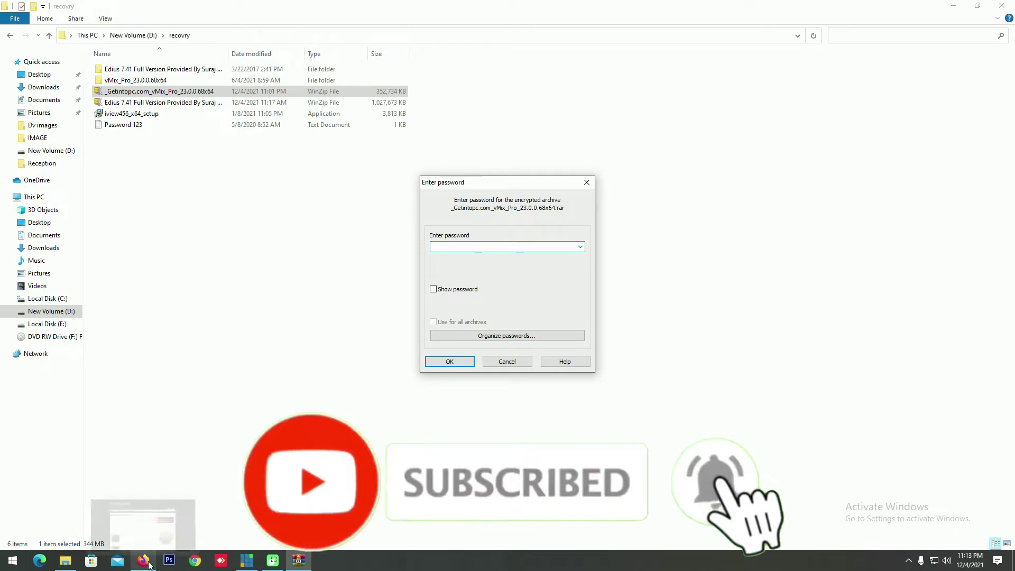
pyautogui.click(445, 291)
pyautogui.write('123')
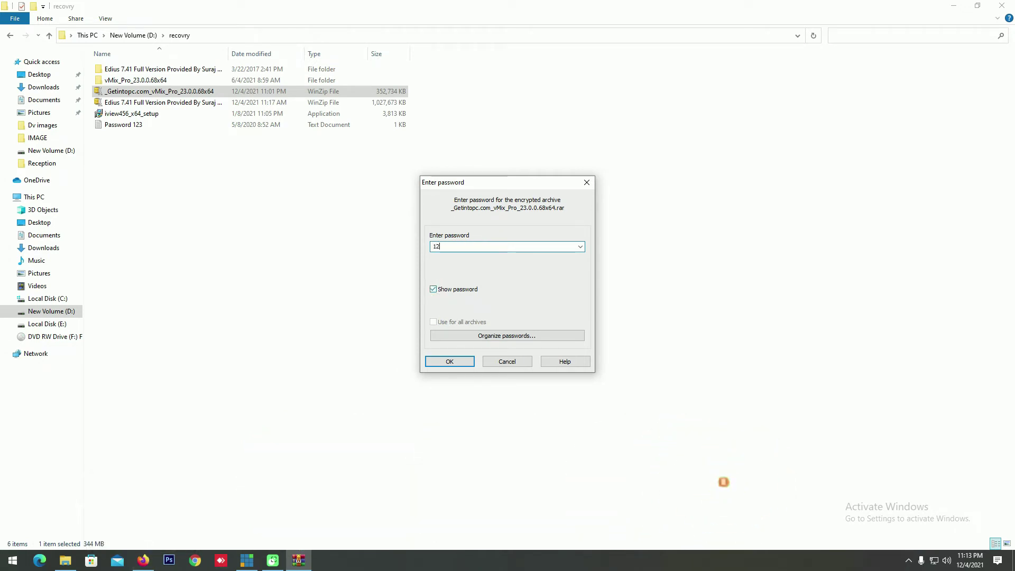
pyautogui.click(431, 290)
pyautogui.click(515, 362)
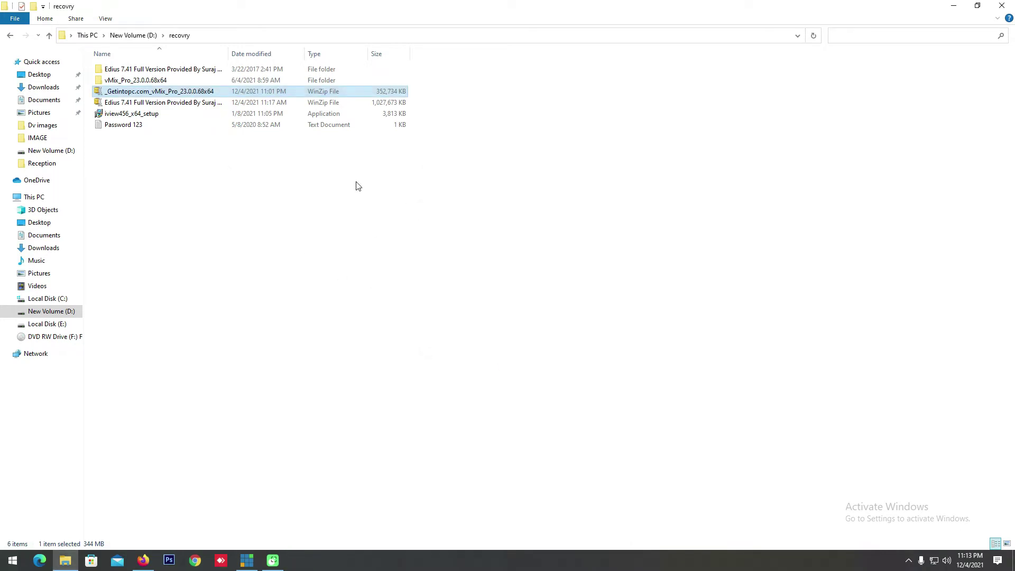
# Step: Launch the vmix23 installer from the vMix_Pro_23.0.0.68x64 folder
pyautogui.doubleClick(136, 80)
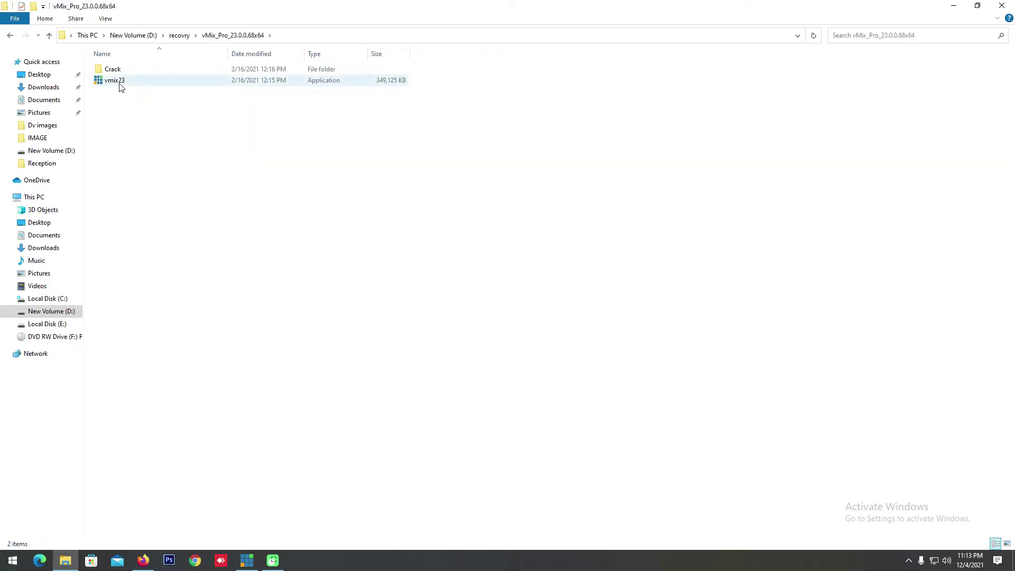
pyautogui.click(118, 82)
pyautogui.rightClick(119, 83)
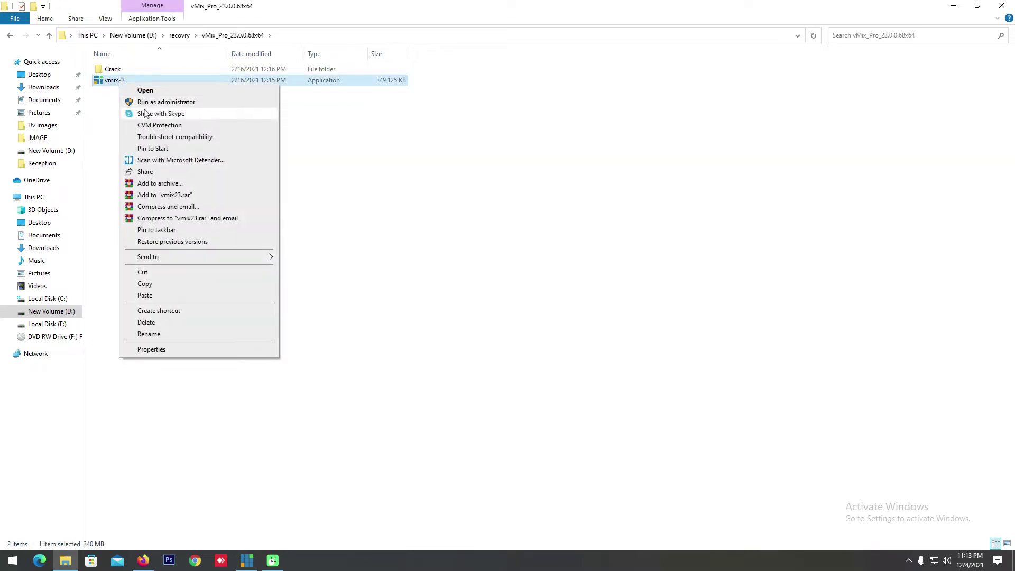
pyautogui.click(204, 92)
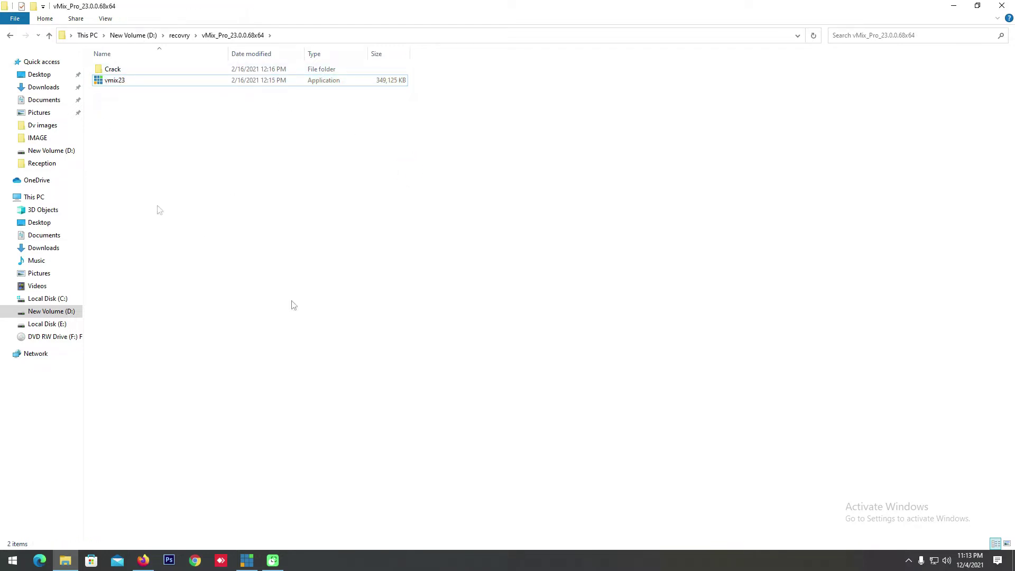
# Step: Copy all four items in the Crack folder and minimise File Explorer
pyautogui.doubleClick(112, 69)
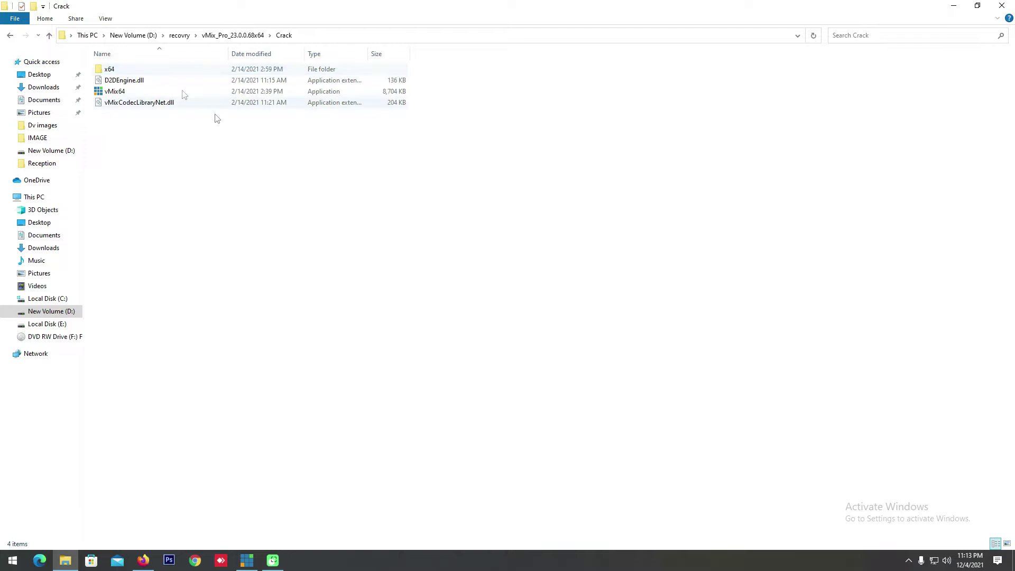
pyautogui.moveTo(133, 140); pyautogui.dragTo(217, 34)
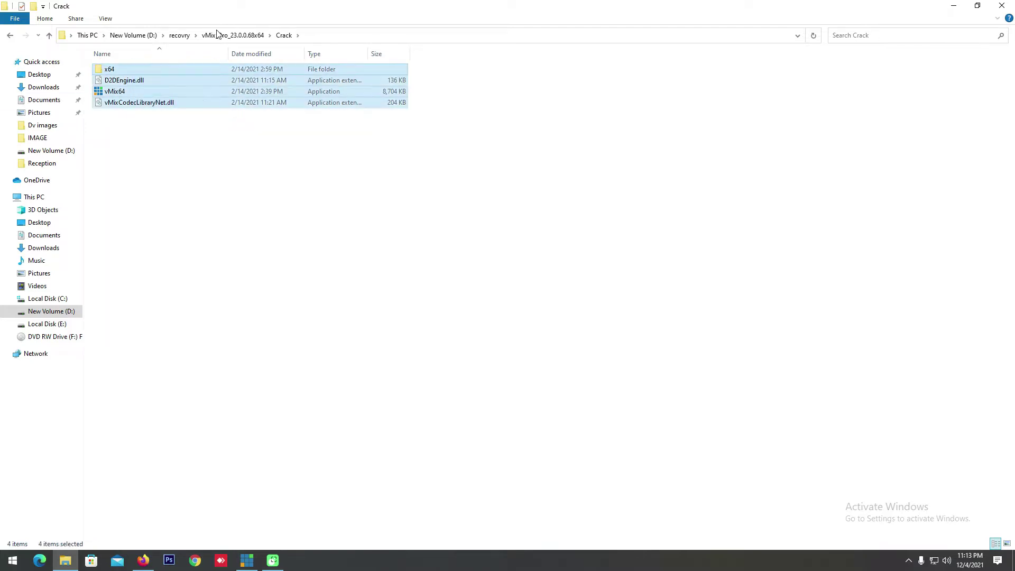
pyautogui.rightClick(204, 93)
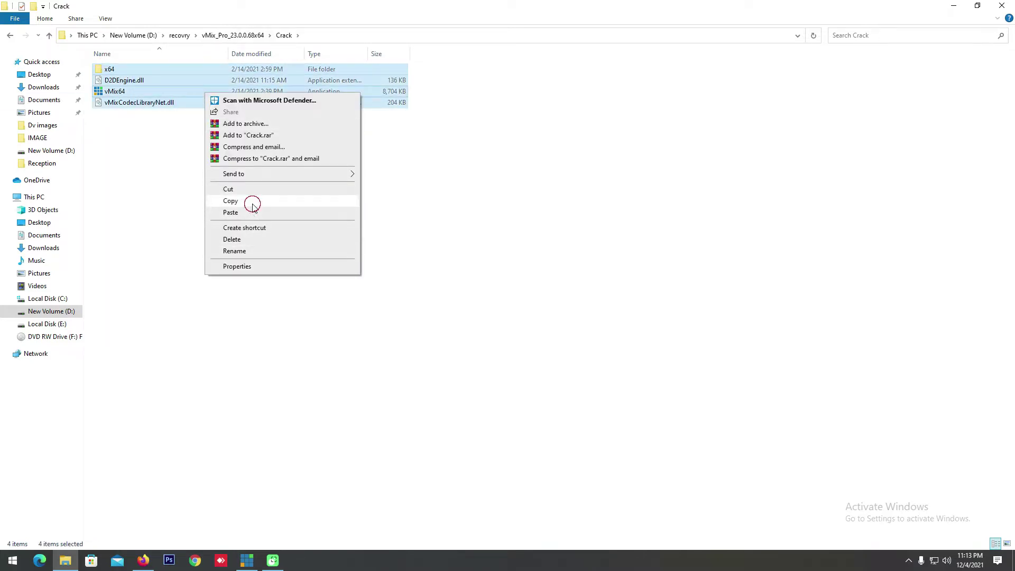
pyautogui.click(252, 205)
pyautogui.click(954, 5)
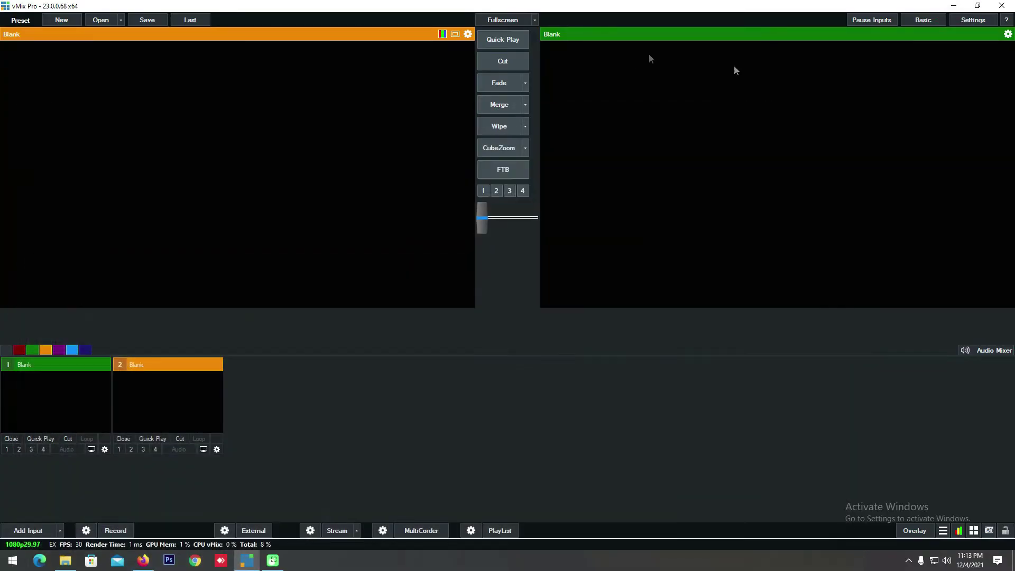
# Step: Open the vMix install folder via the vMix (x64) desktop shortcut's file location
pyautogui.click(954, 7)
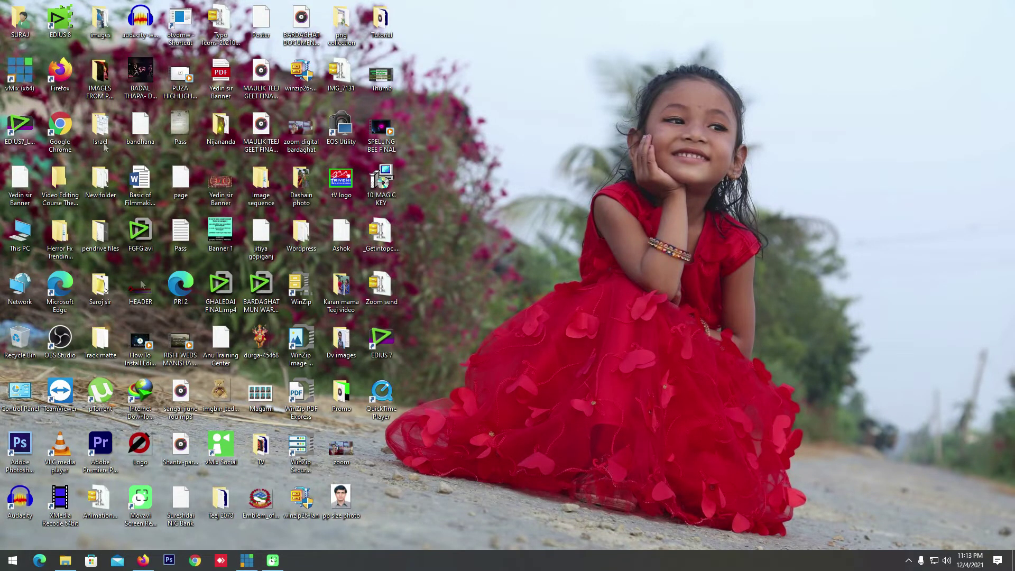
pyautogui.doubleClick(24, 84)
pyautogui.rightClick(24, 85)
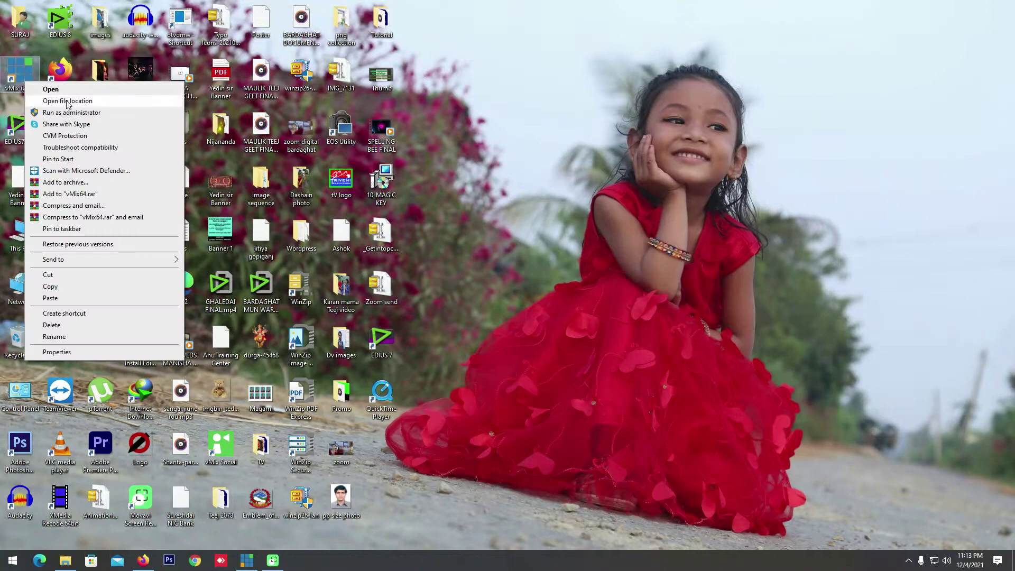
pyautogui.click(86, 105)
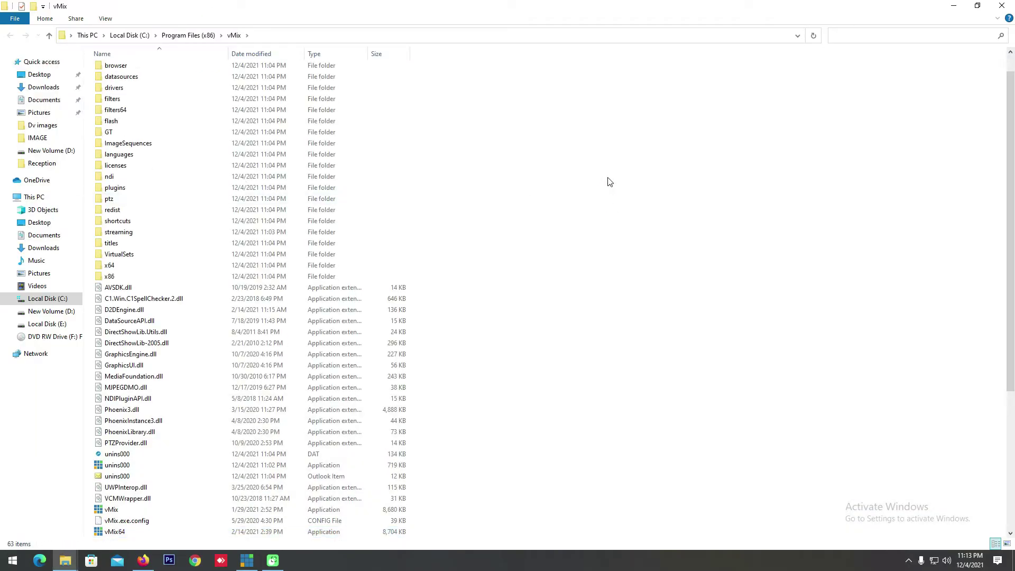
# Step: Paste the copied Crack files into the vMix folder, resolve the replace conflict, return to vMix Pro
pyautogui.rightClick(579, 192)
pyautogui.click(607, 268)
pyautogui.click(613, 139)
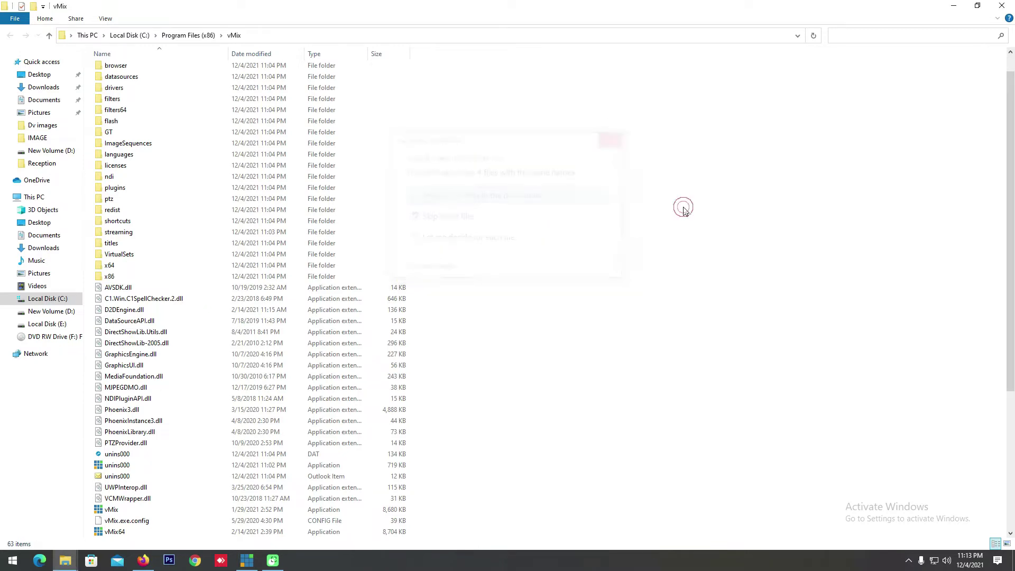
pyautogui.click(250, 558)
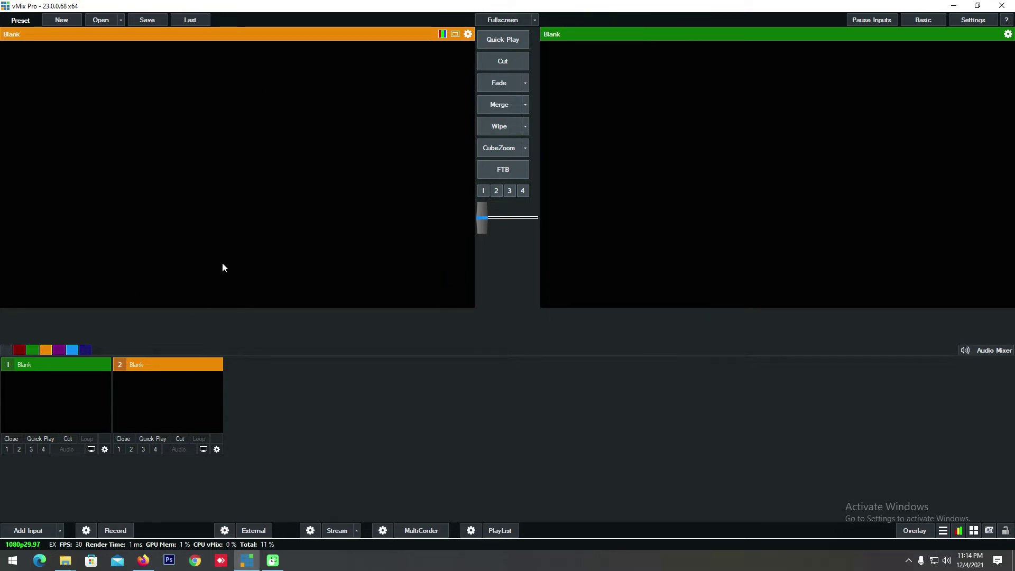
pyautogui.click(260, 392)
# Step: Create a new blank preset in the HD 1080 25p video format
pyautogui.click(50, 18)
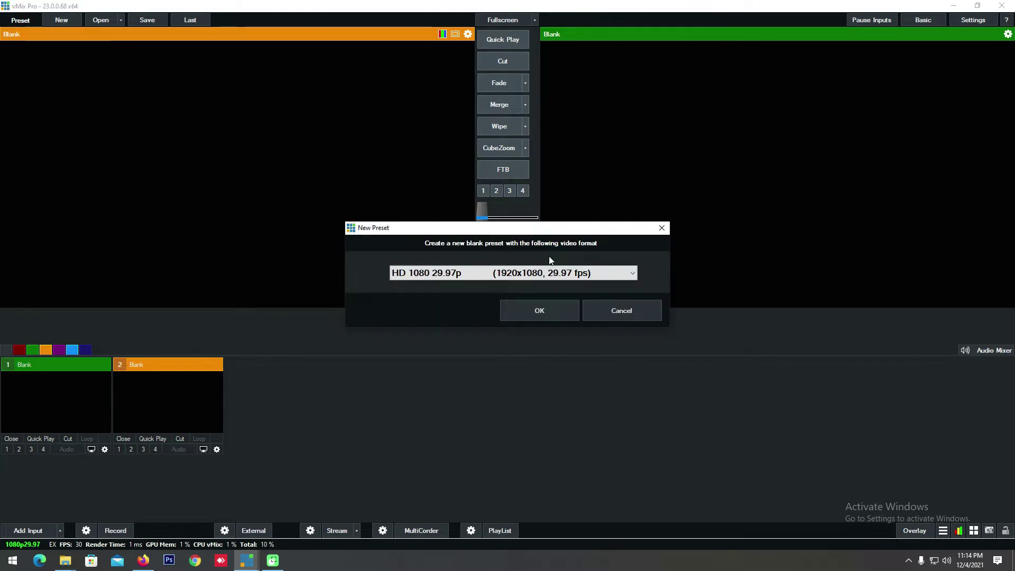
pyautogui.click(642, 310)
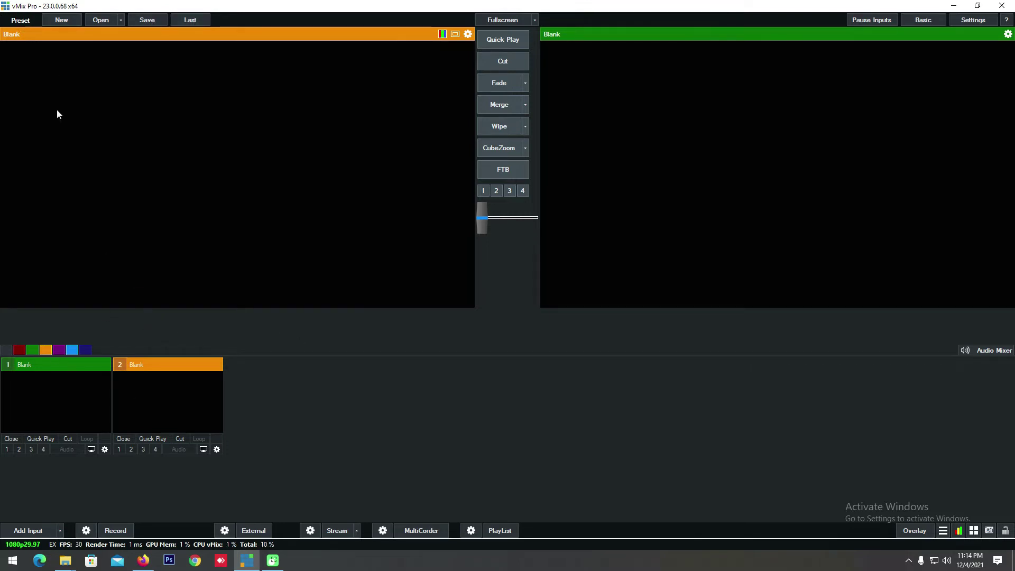
pyautogui.click(61, 20)
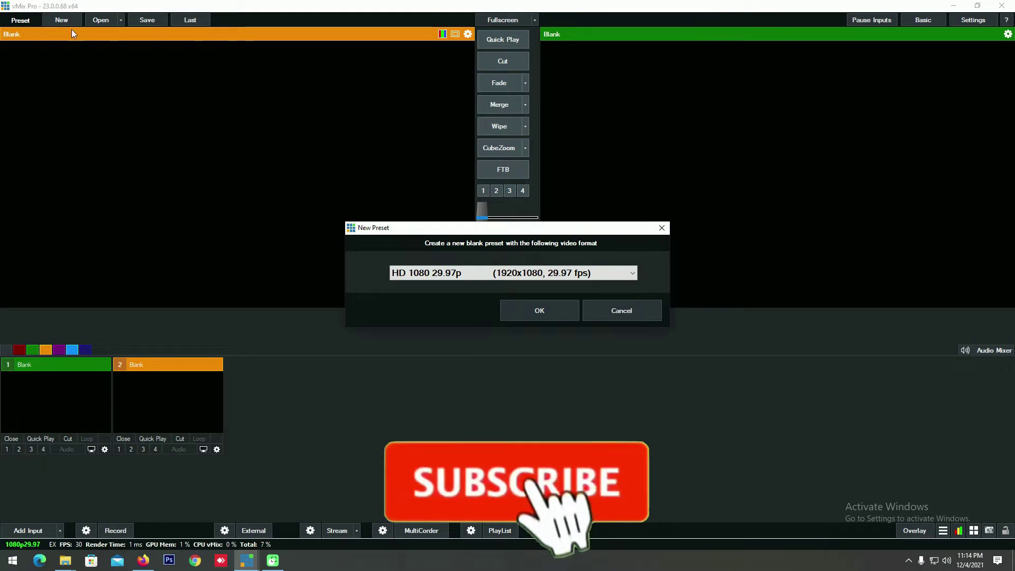
pyautogui.click(455, 275)
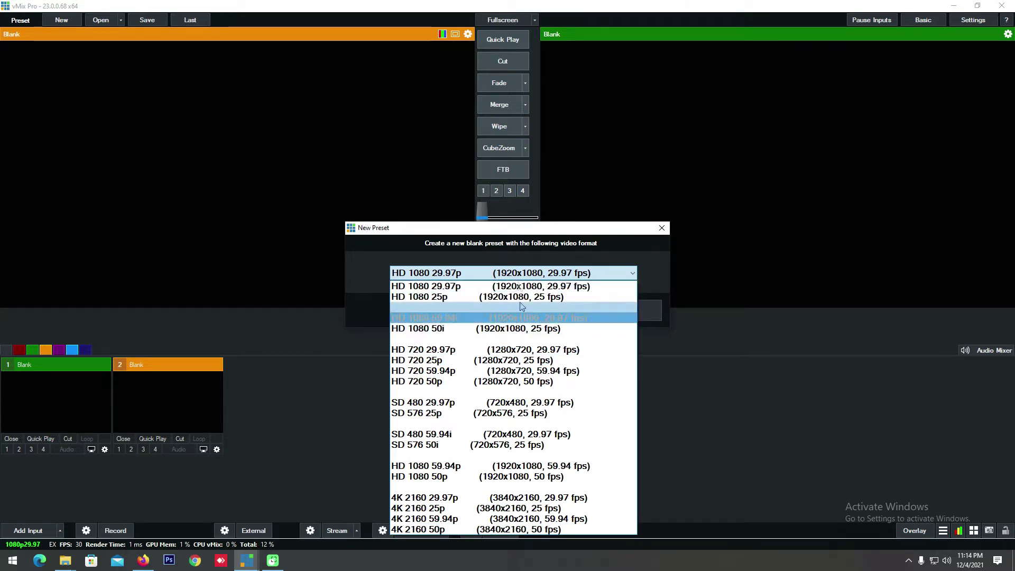
pyautogui.click(529, 243)
pyautogui.click(498, 280)
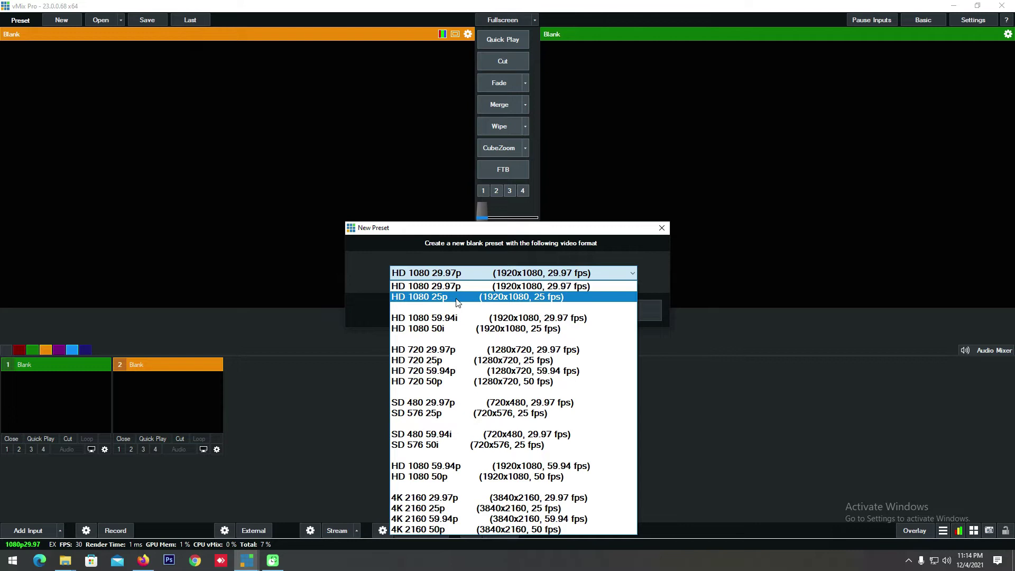
pyautogui.click(482, 297)
pyautogui.click(537, 317)
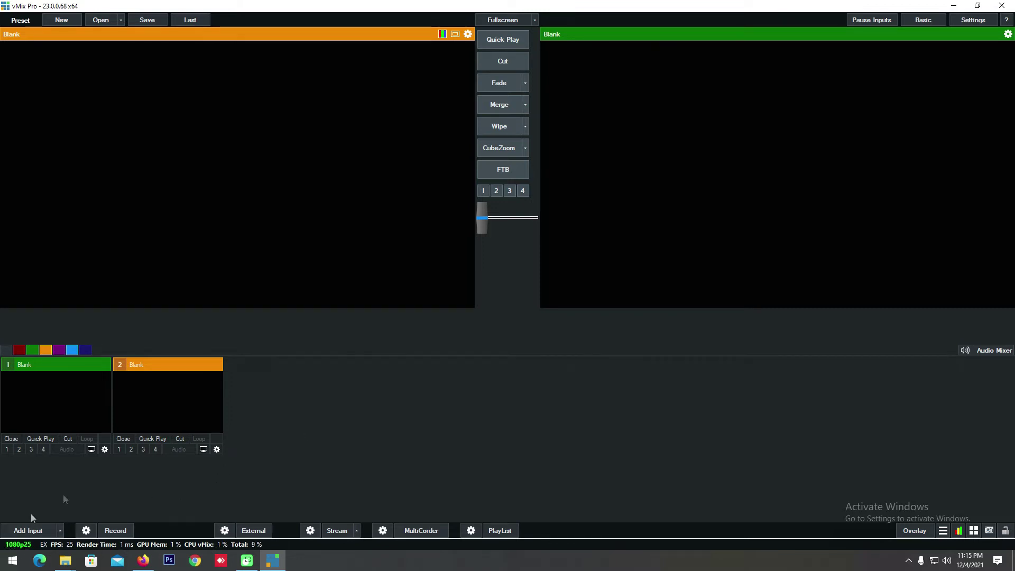
# Step: Reopen the New preset prompt and cancel it
pyautogui.click(347, 406)
pyautogui.click(61, 21)
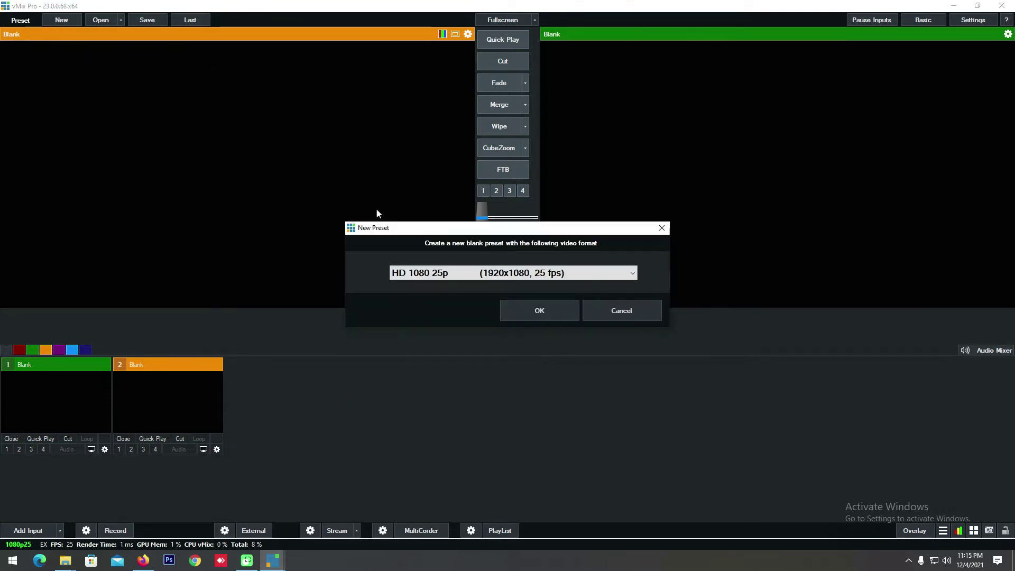
pyautogui.click(630, 314)
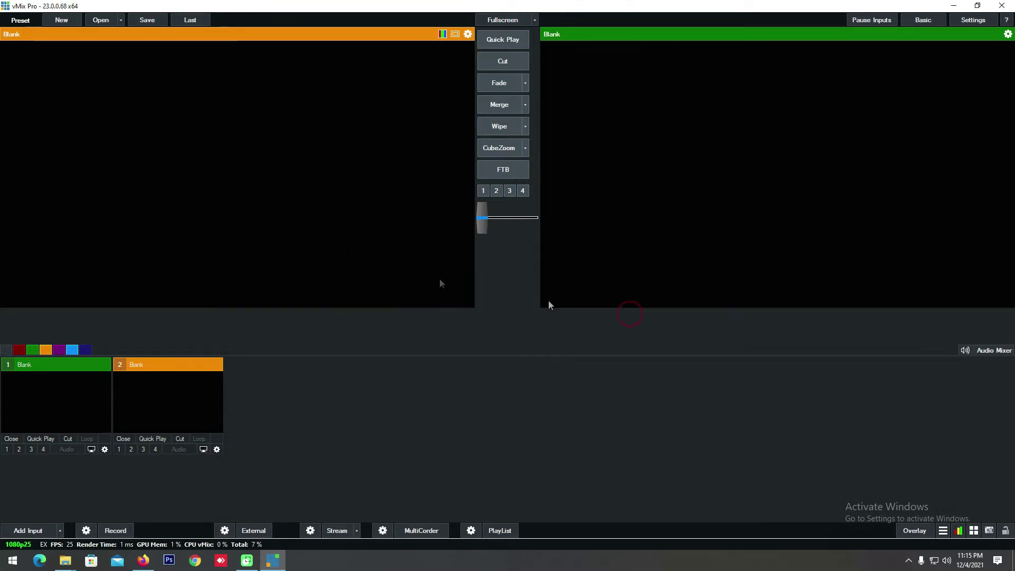
pyautogui.click(118, 21)
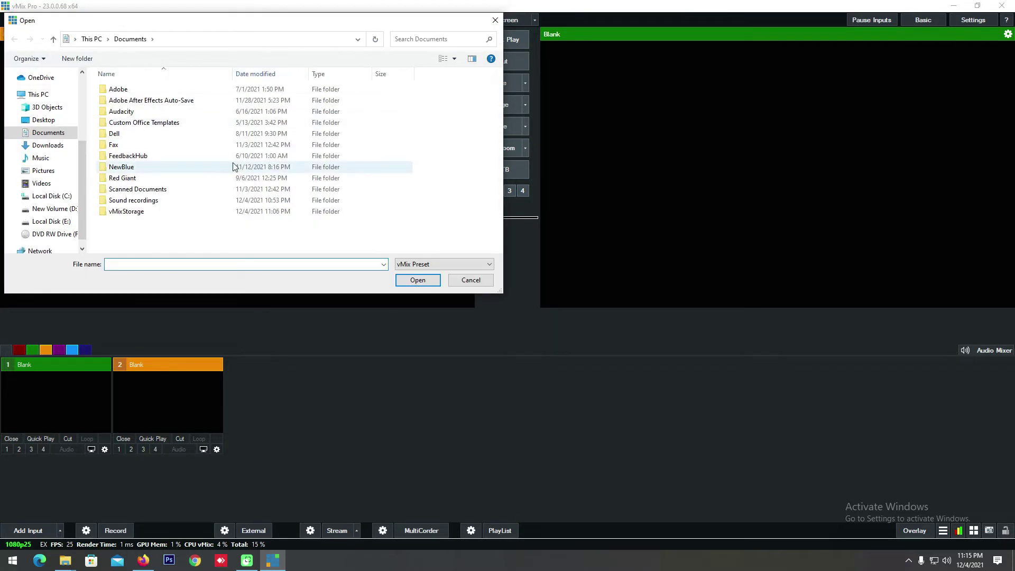
pyautogui.click(474, 275)
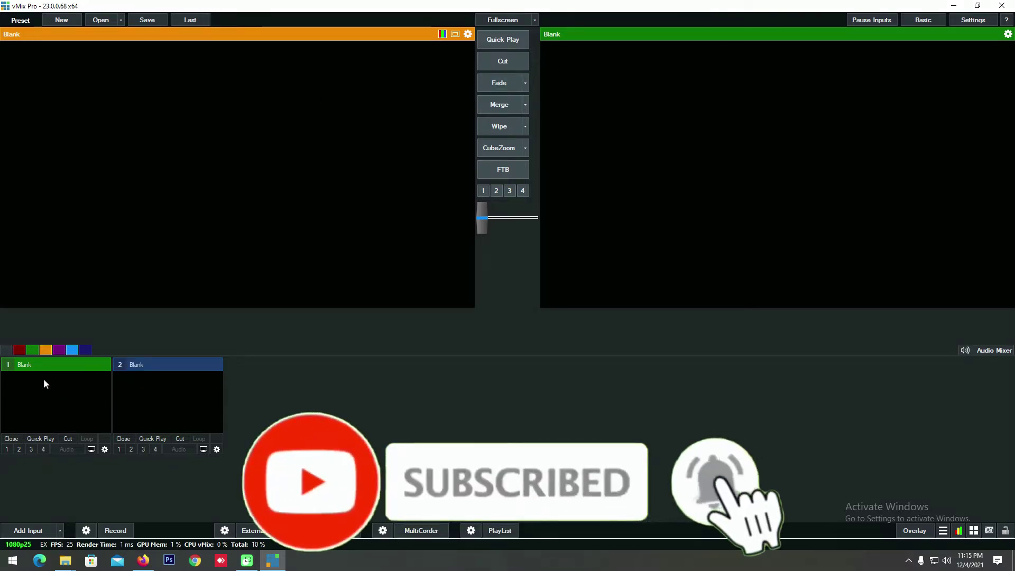
pyautogui.click(146, 365)
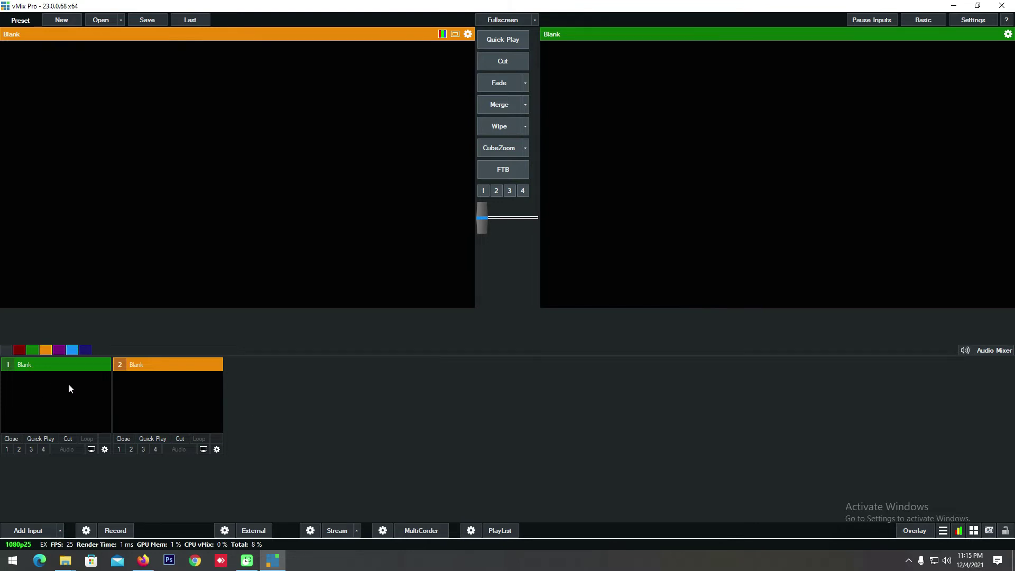
pyautogui.click(30, 530)
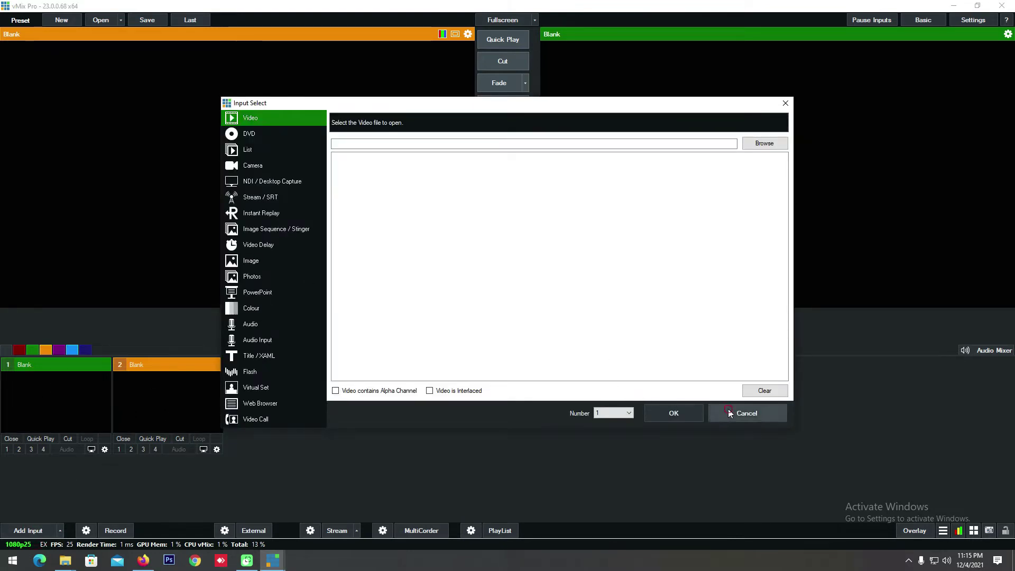
pyautogui.click(730, 413)
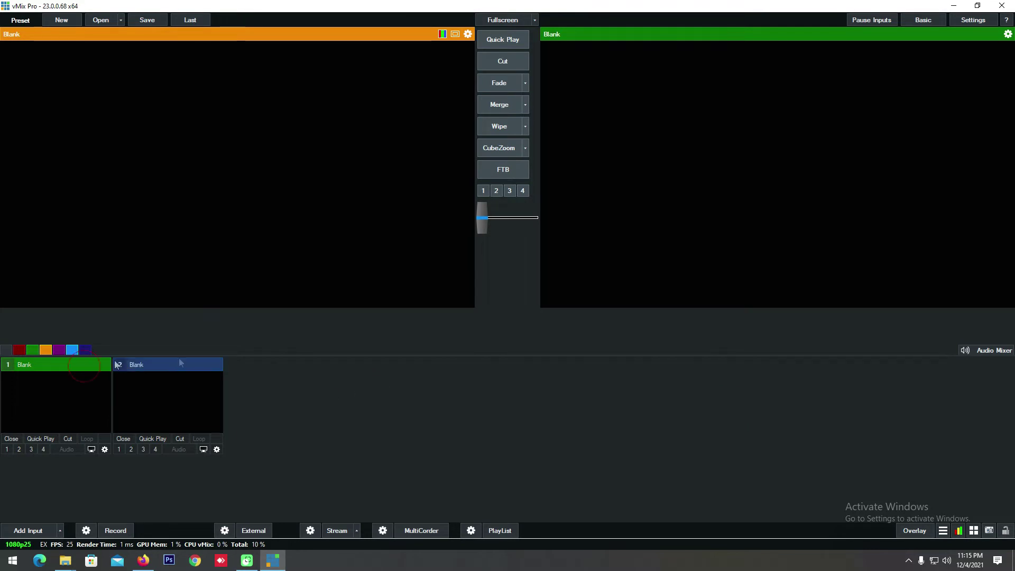
pyautogui.click(166, 365)
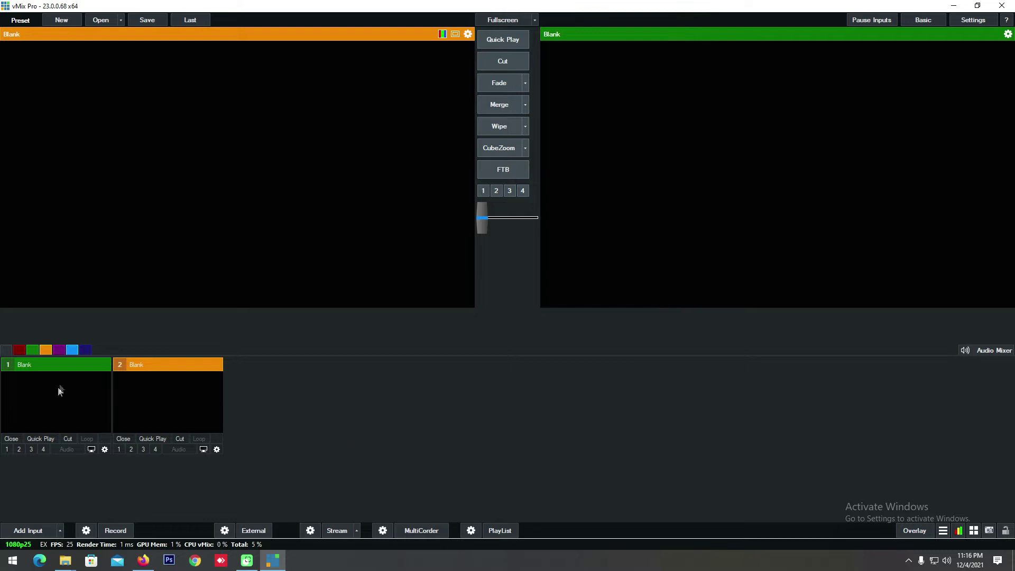
pyautogui.click(70, 365)
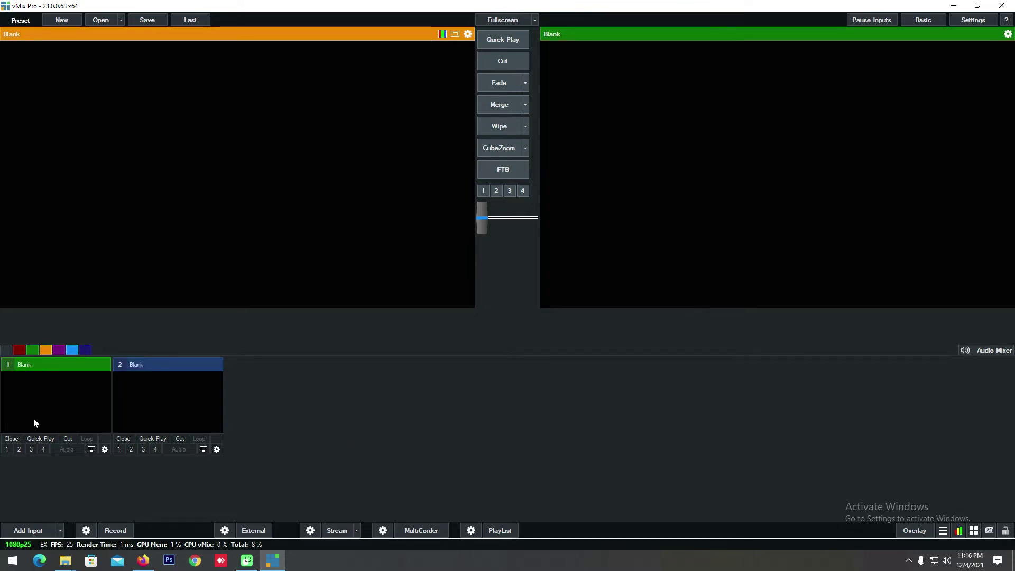
pyautogui.click(35, 531)
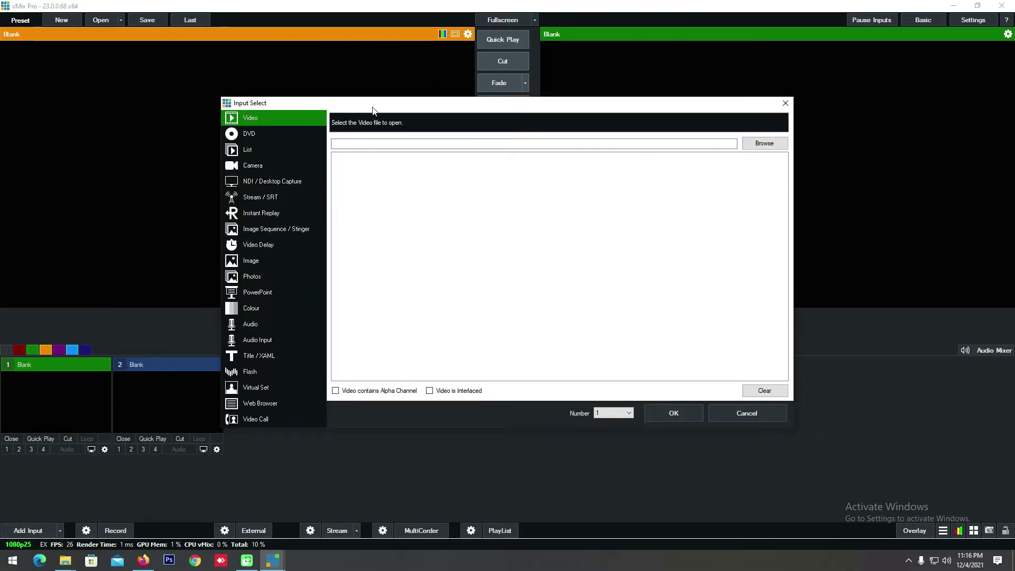
pyautogui.moveTo(372, 107); pyautogui.dragTo(205, 75)
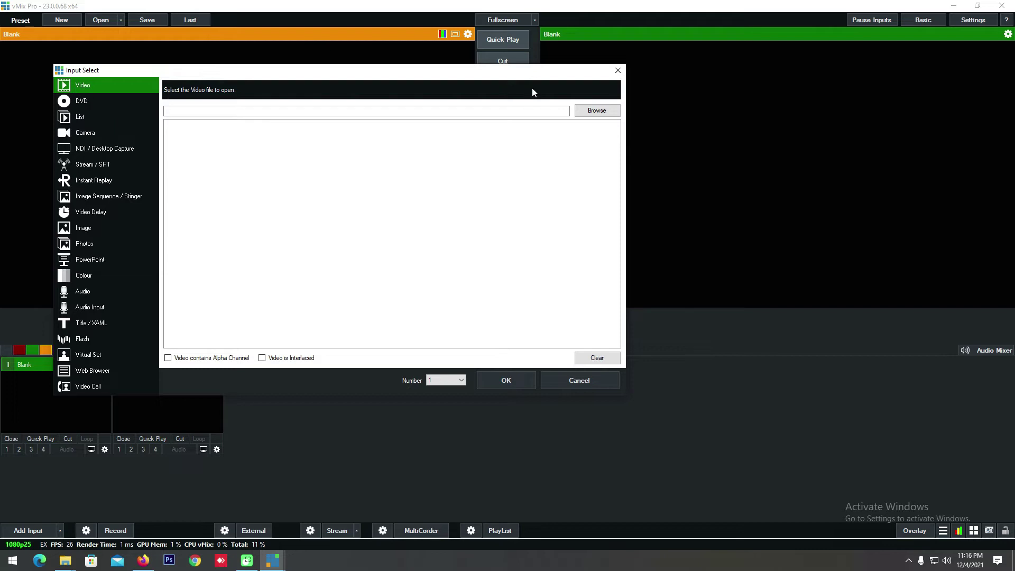
pyautogui.click(588, 383)
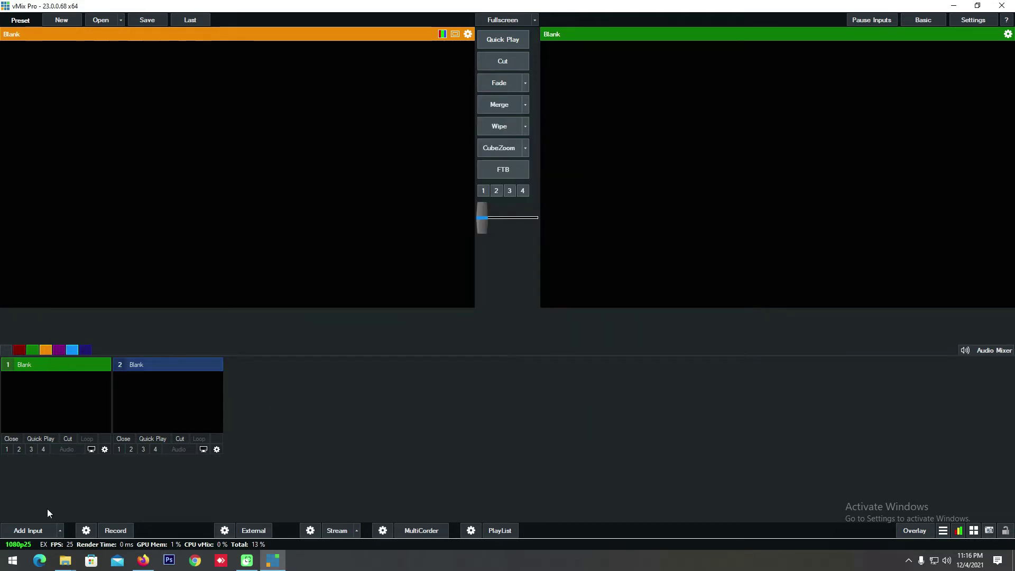
# Step: Add a Colour input, then add the Desktop wedding highlights MP4 as video input 2
pyautogui.click(61, 531)
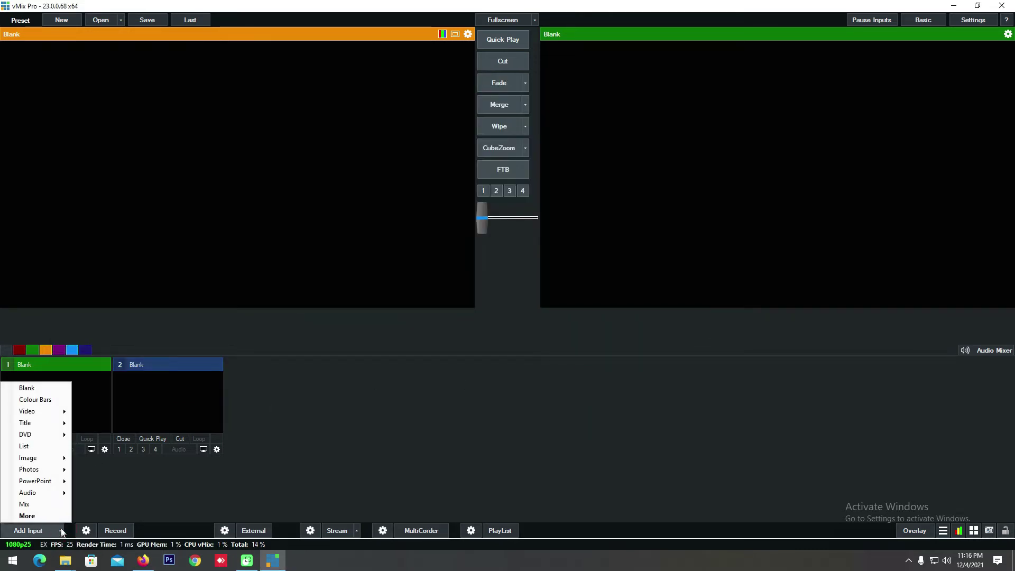
pyautogui.click(41, 390)
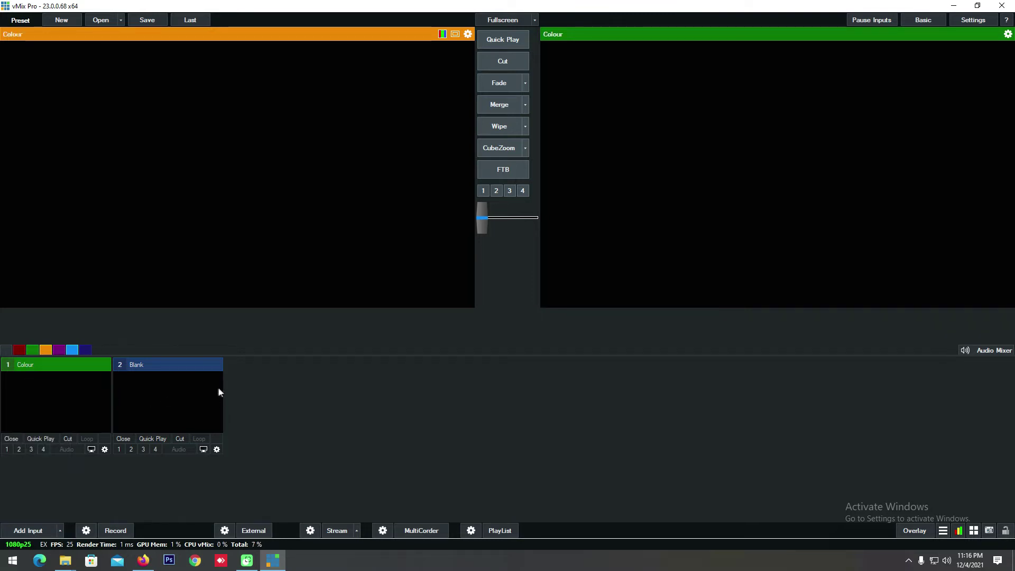
pyautogui.click(40, 532)
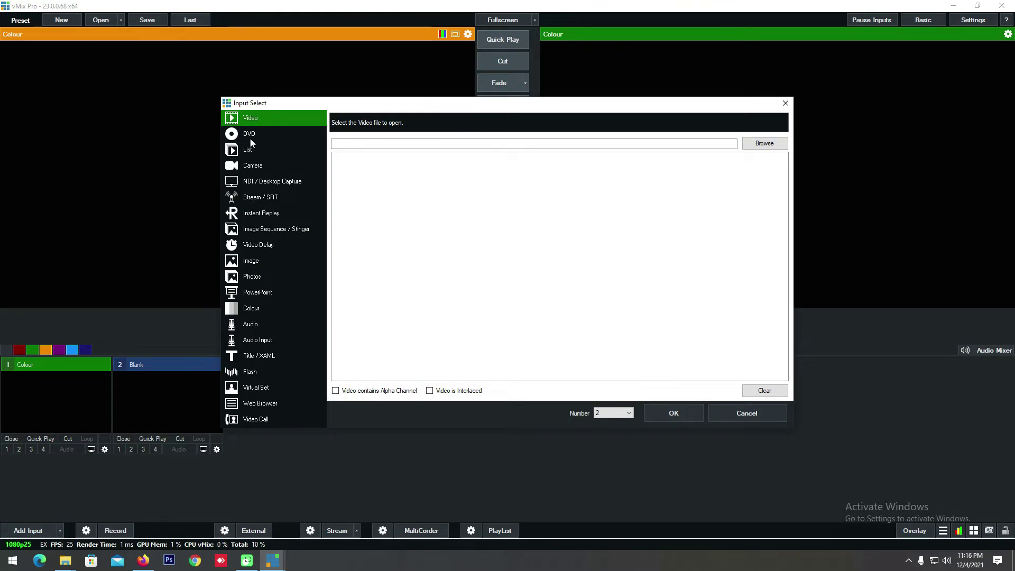
pyautogui.moveTo(444, 104); pyautogui.dragTo(350, 110)
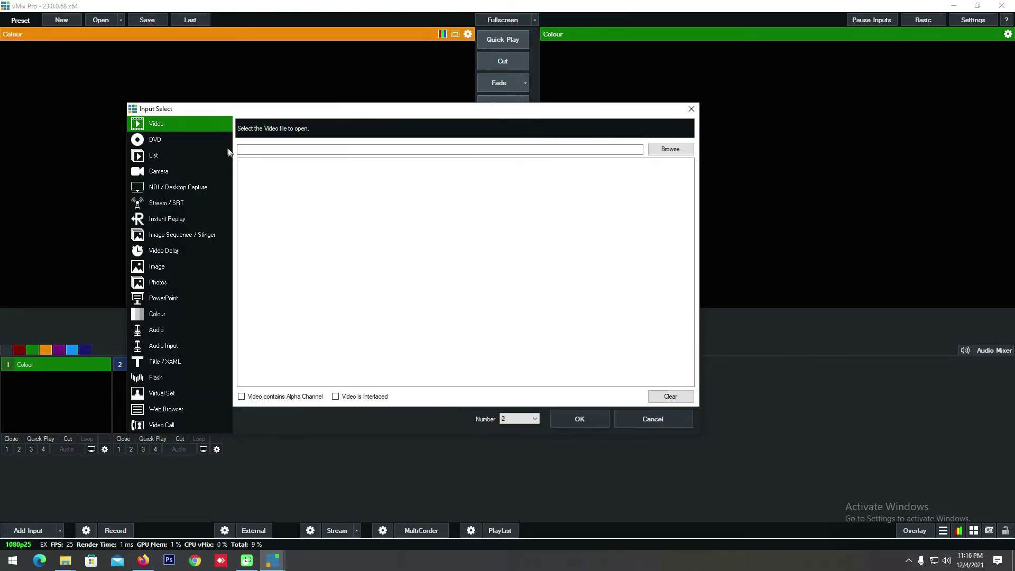
pyautogui.click(665, 151)
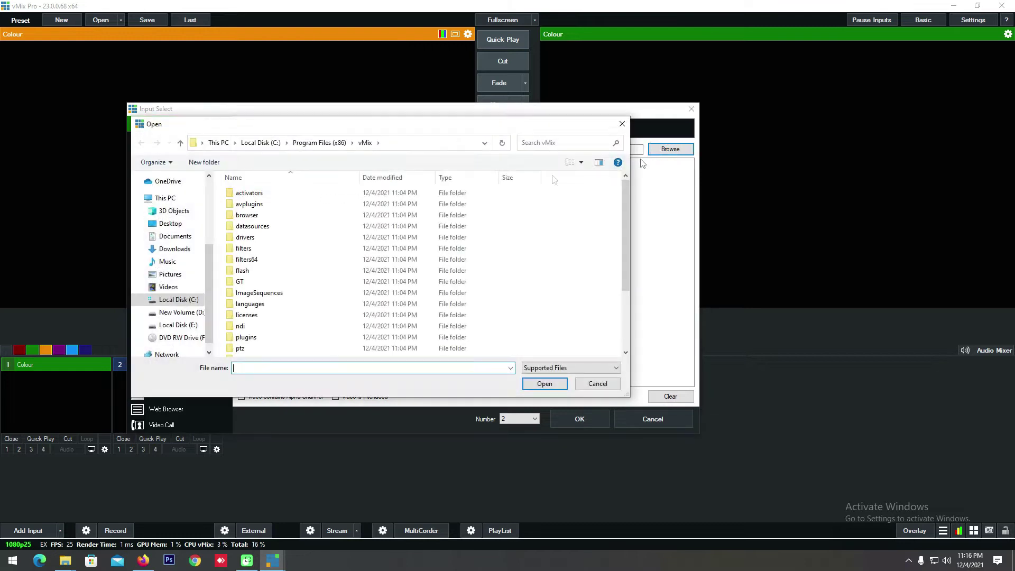
pyautogui.scroll(-2, 627, 223)
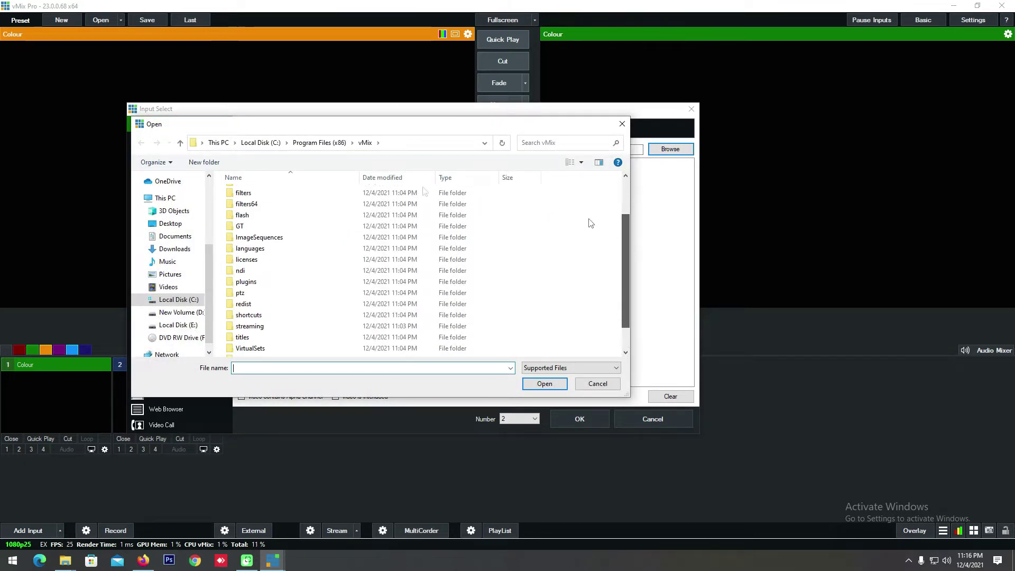
pyautogui.click(171, 224)
pyautogui.moveTo(629, 240); pyautogui.dragTo(623, 316)
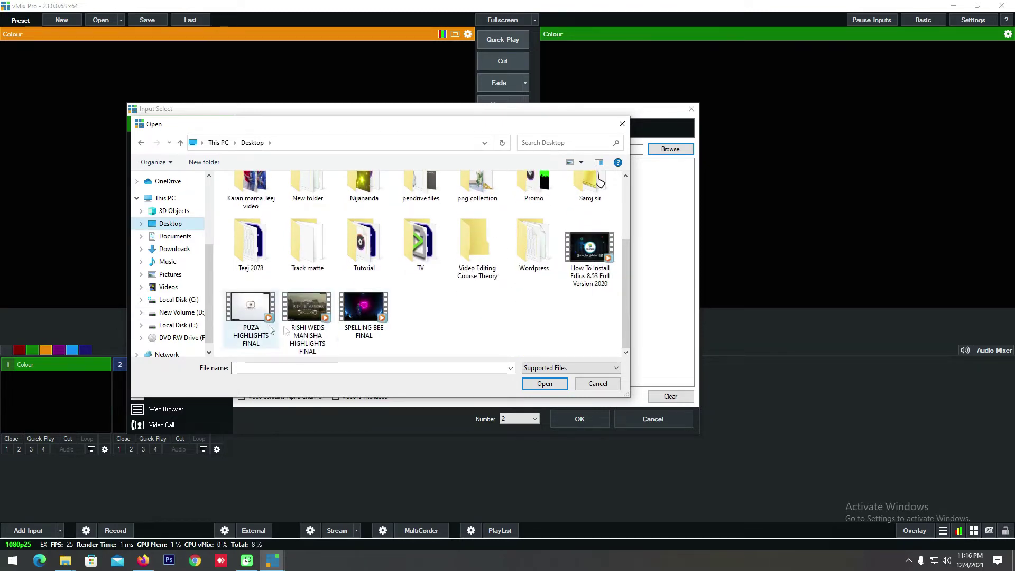
pyautogui.click(315, 305)
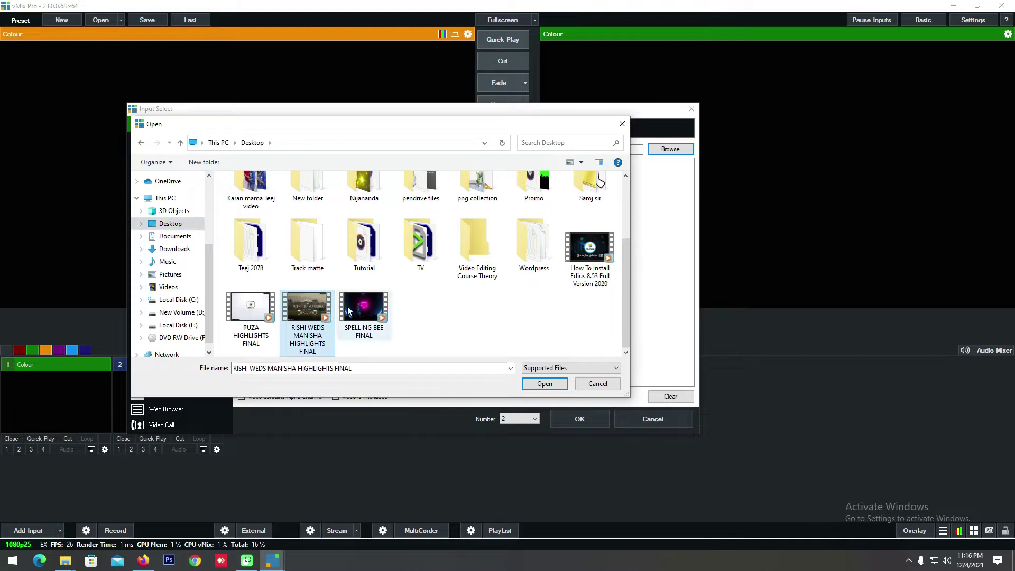
pyautogui.click(544, 385)
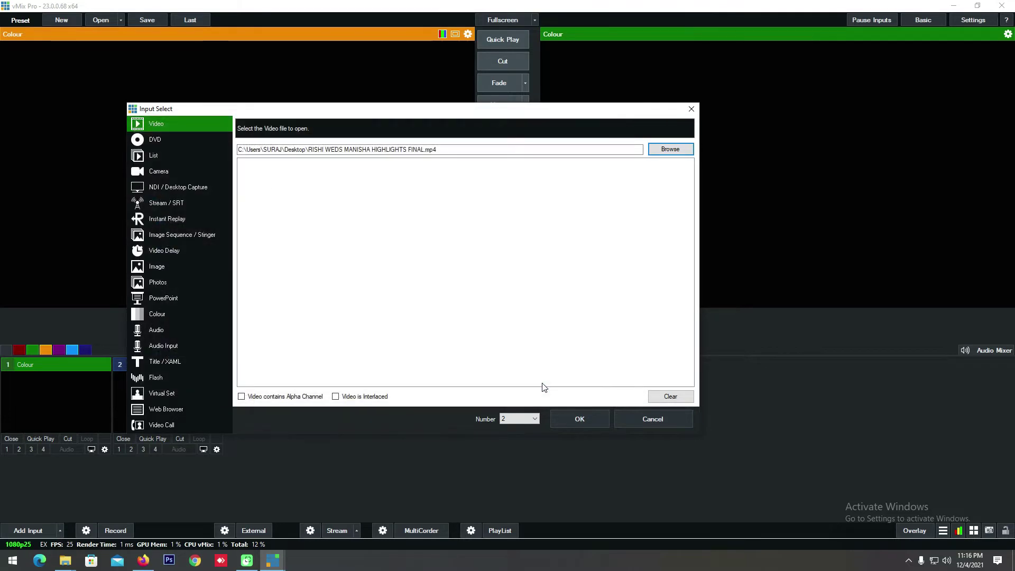
pyautogui.click(580, 420)
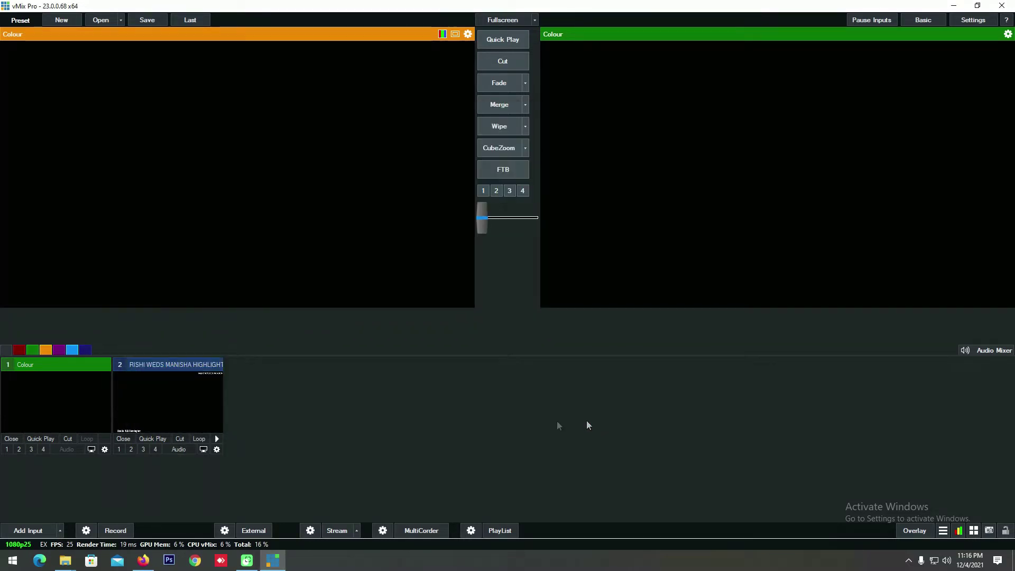
# Step: Play the RISHI WEDS MANISHA video, take it live to output, mute it, and preview it again
pyautogui.click(155, 369)
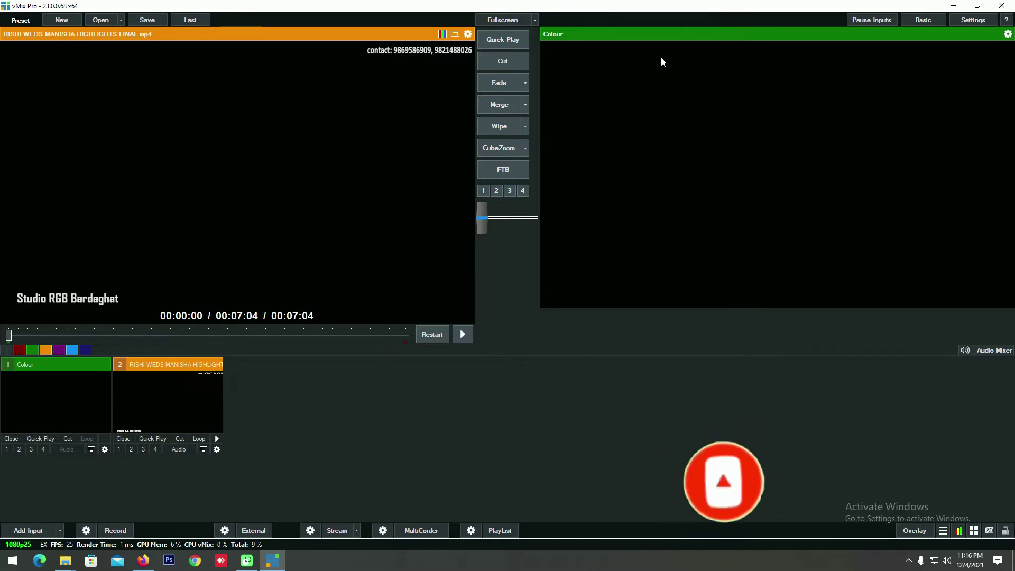
pyautogui.click(763, 76)
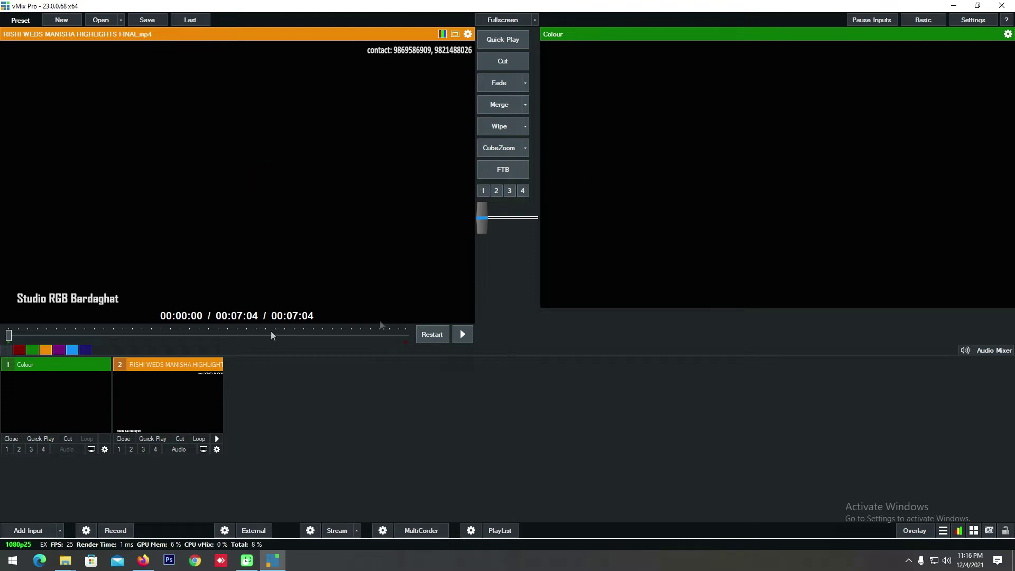
pyautogui.click(464, 335)
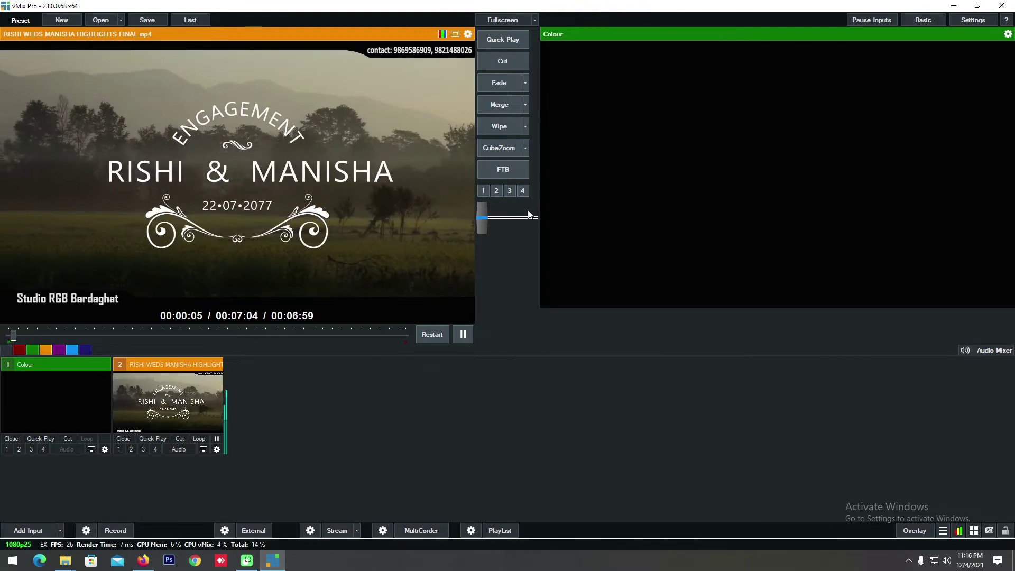
pyautogui.moveTo(483, 221); pyautogui.dragTo(484, 253)
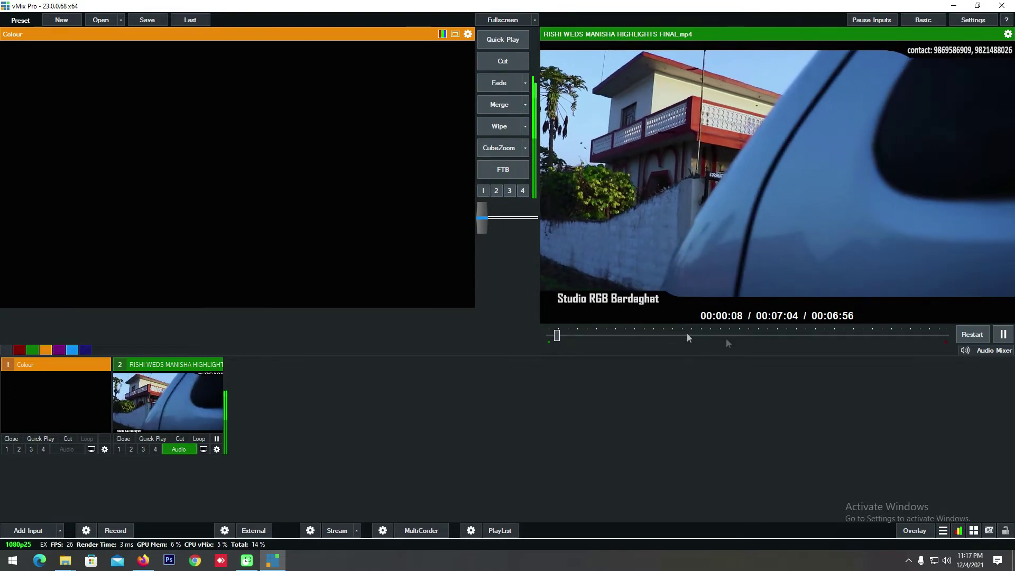
pyautogui.click(179, 449)
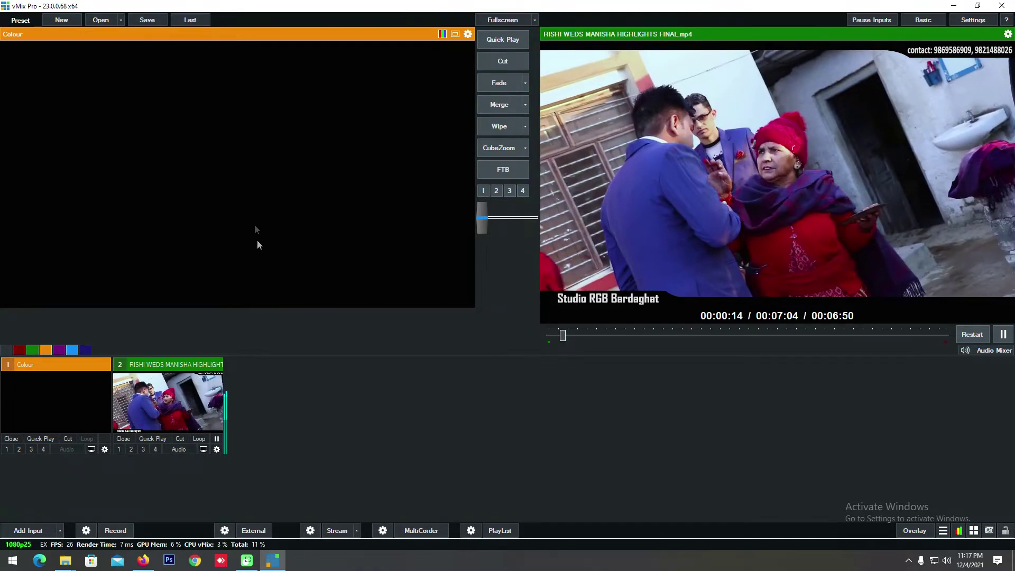
pyautogui.click(131, 420)
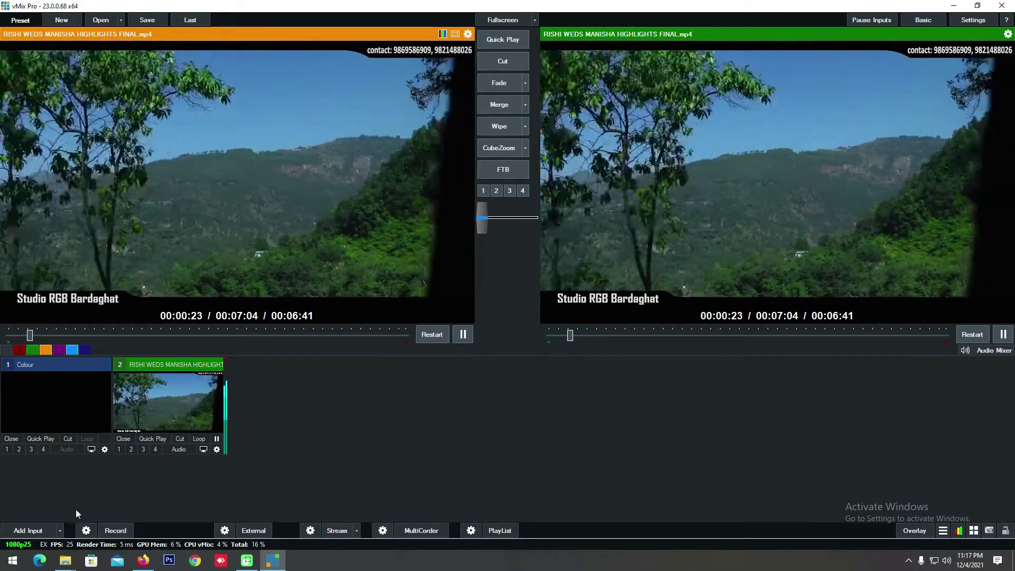
# Step: Add PUZA HIGHLIGHTS FINAL.mp4 from the Desktop as video input 3
pyautogui.click(33, 531)
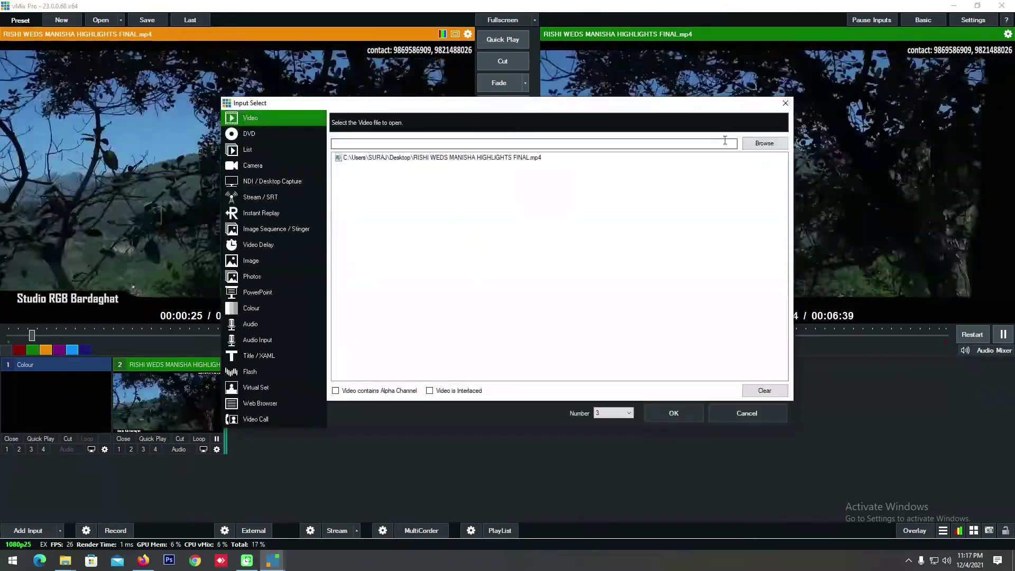
pyautogui.click(754, 148)
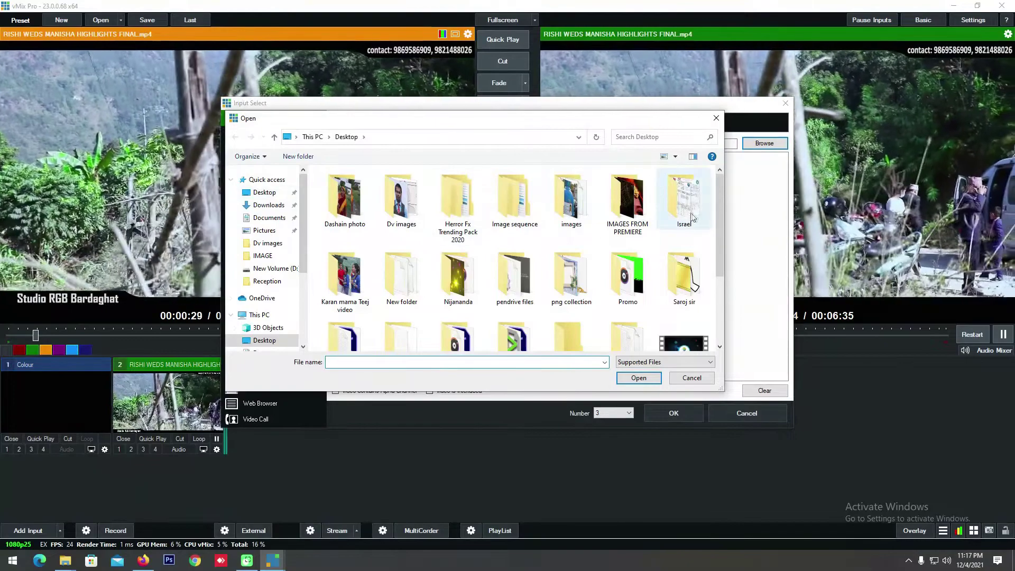
pyautogui.moveTo(723, 222); pyautogui.dragTo(716, 312)
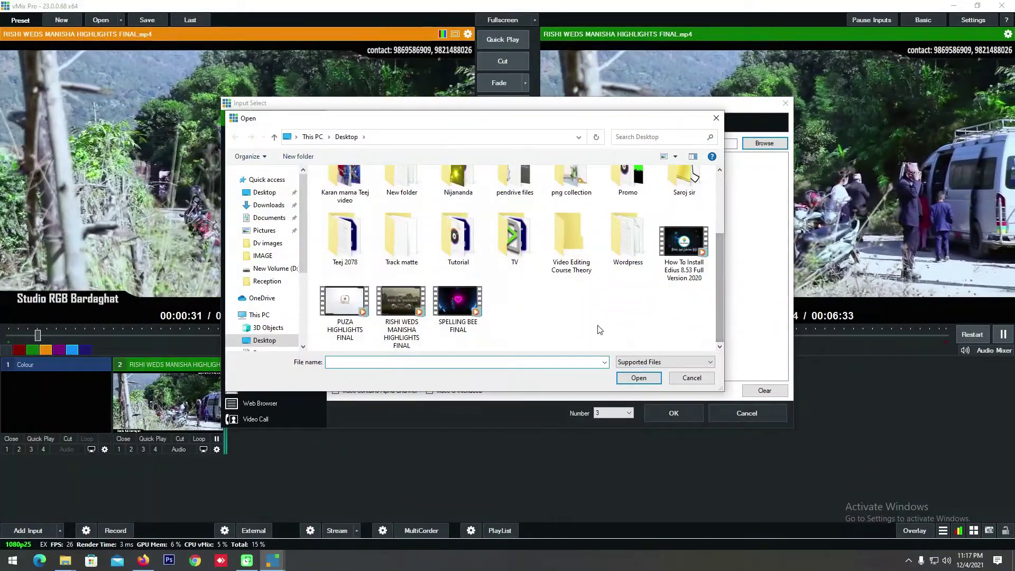
pyautogui.doubleClick(344, 304)
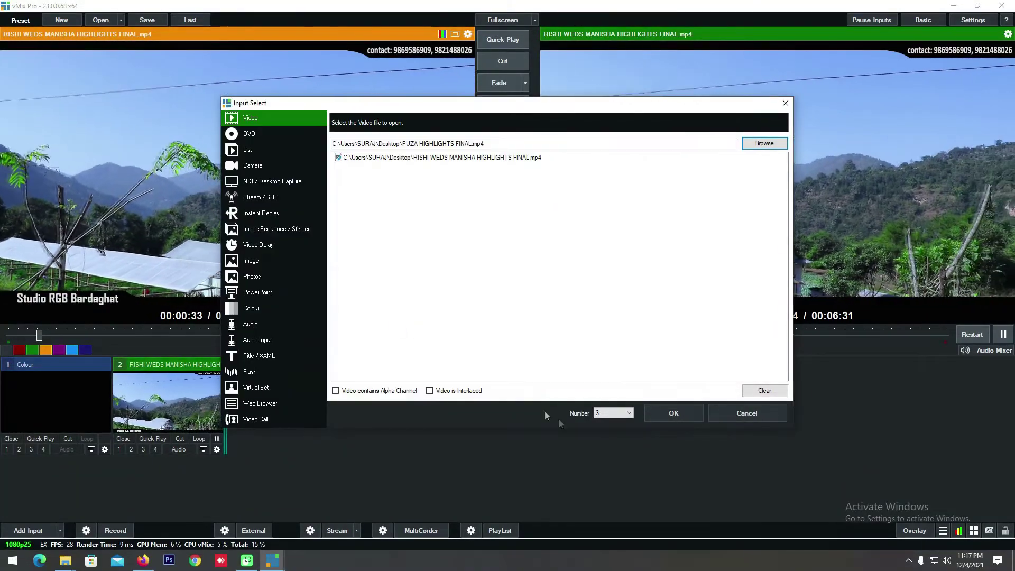
pyautogui.click(668, 416)
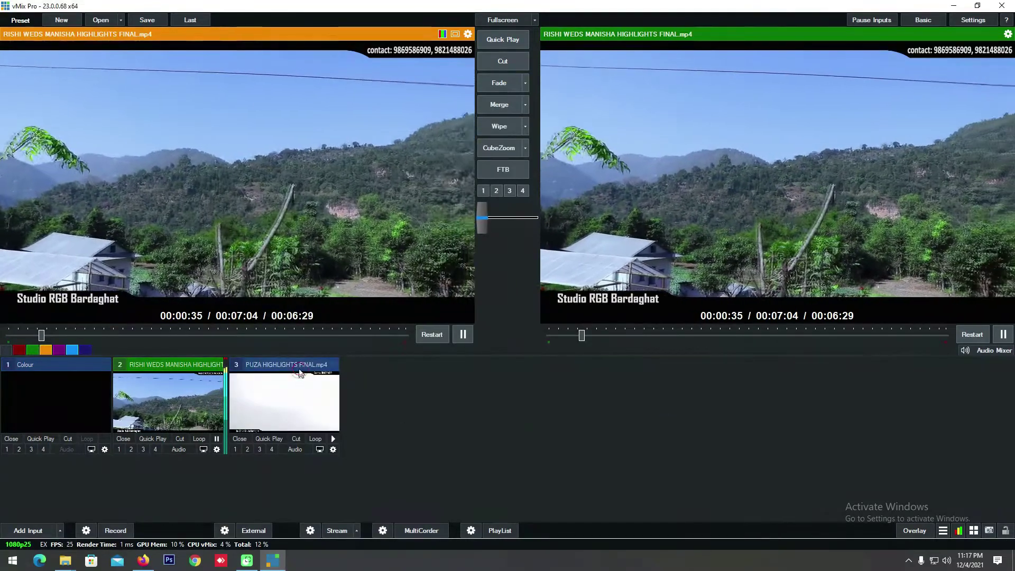
# Step: Send the PUZA video through preview to the live output and mute its audio
pyautogui.click(299, 371)
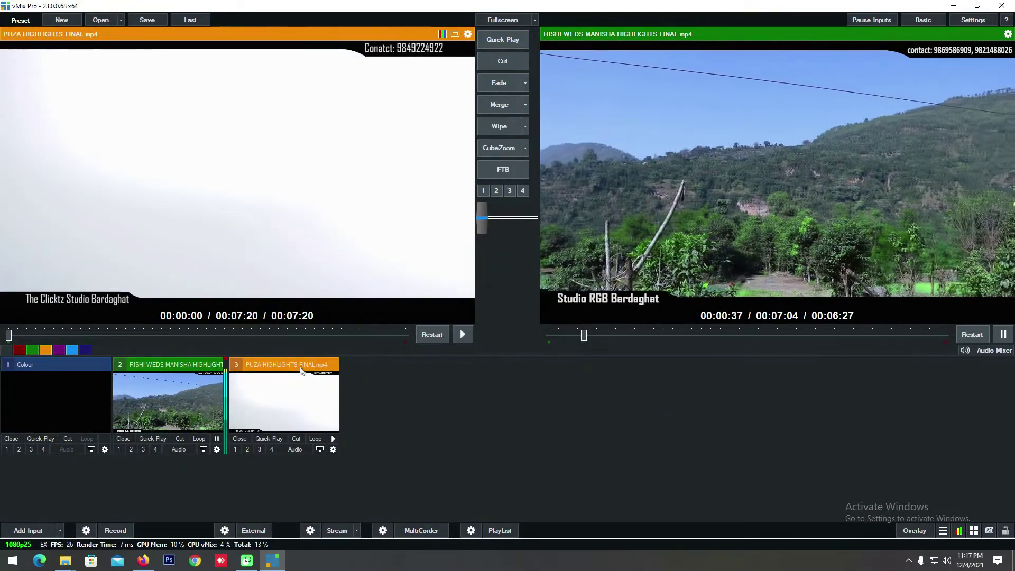
pyautogui.click(482, 226)
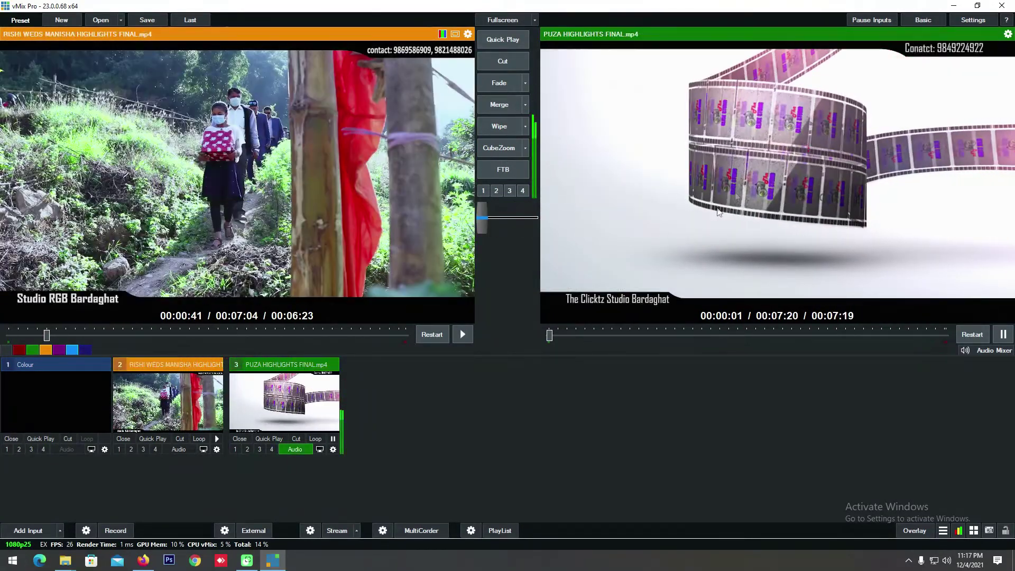
pyautogui.click(295, 449)
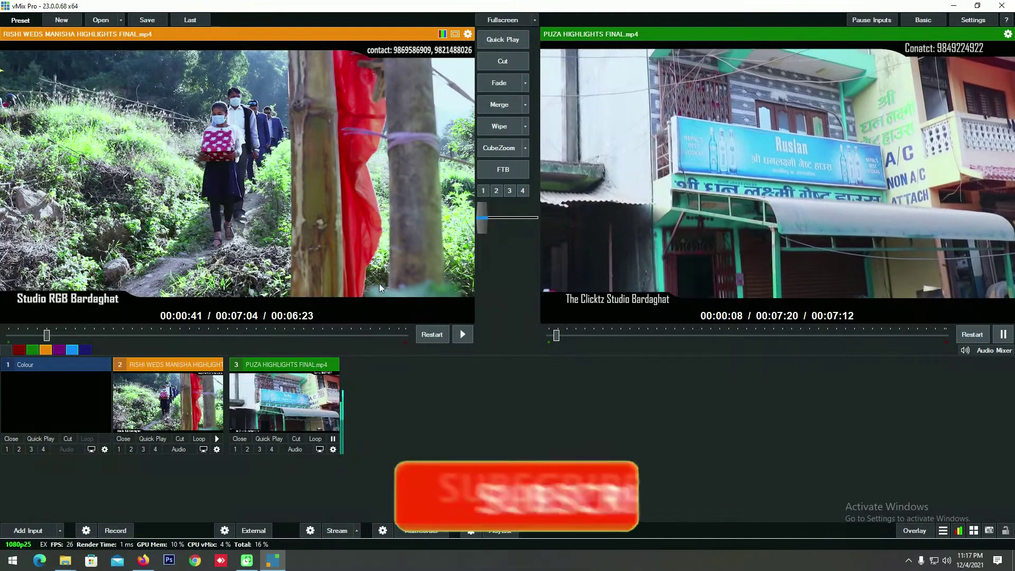
# Step: Look at the DVD and List input types, cancel, and reopen the add-input dialog
pyautogui.click(28, 530)
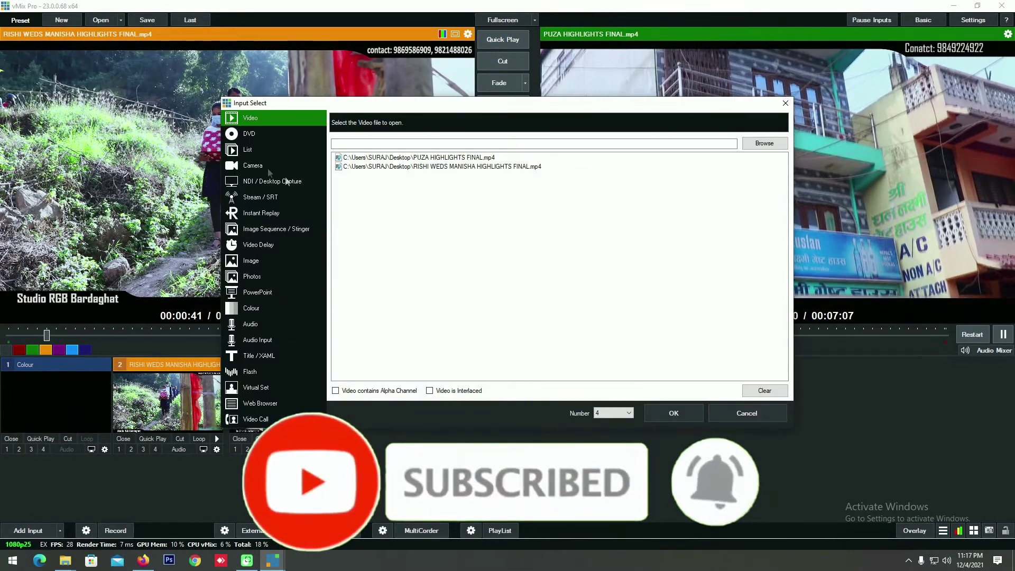
pyautogui.click(246, 134)
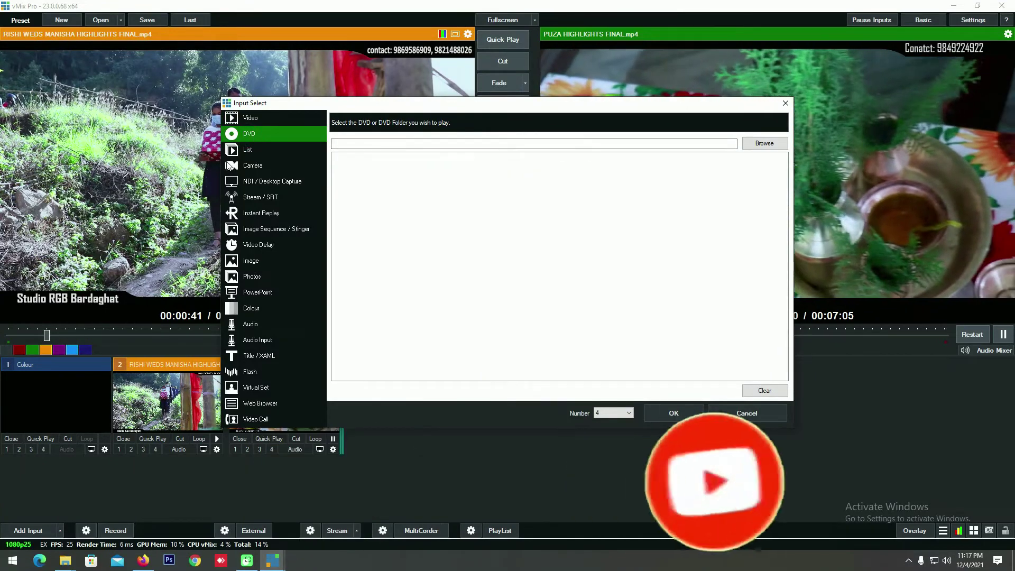
pyautogui.click(235, 150)
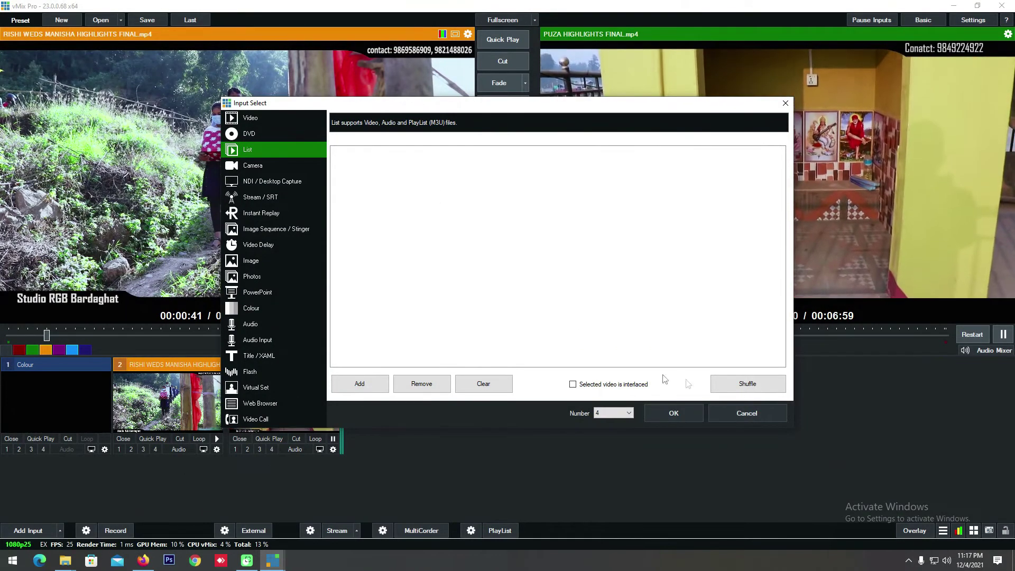
pyautogui.click(747, 413)
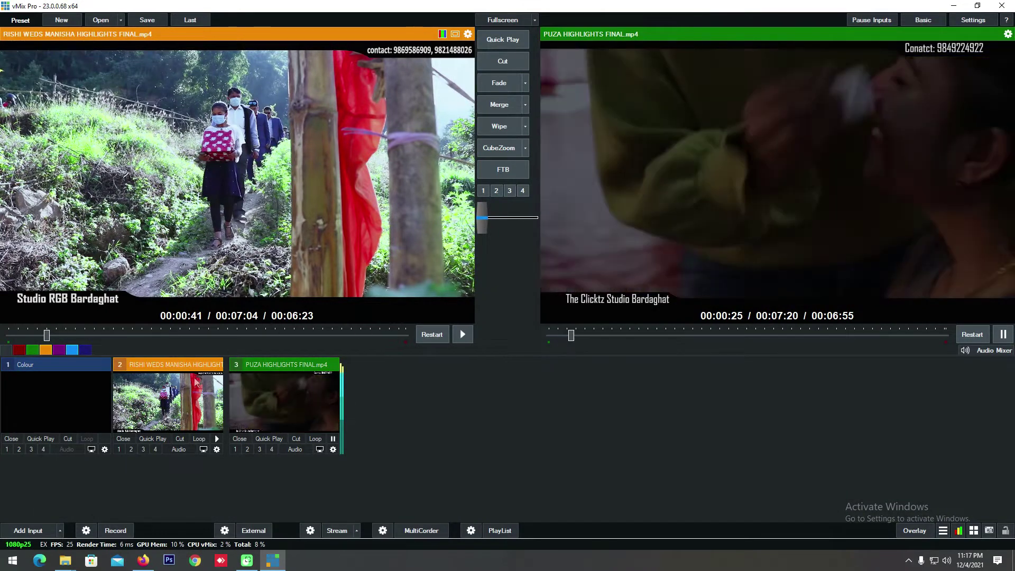
pyautogui.click(30, 530)
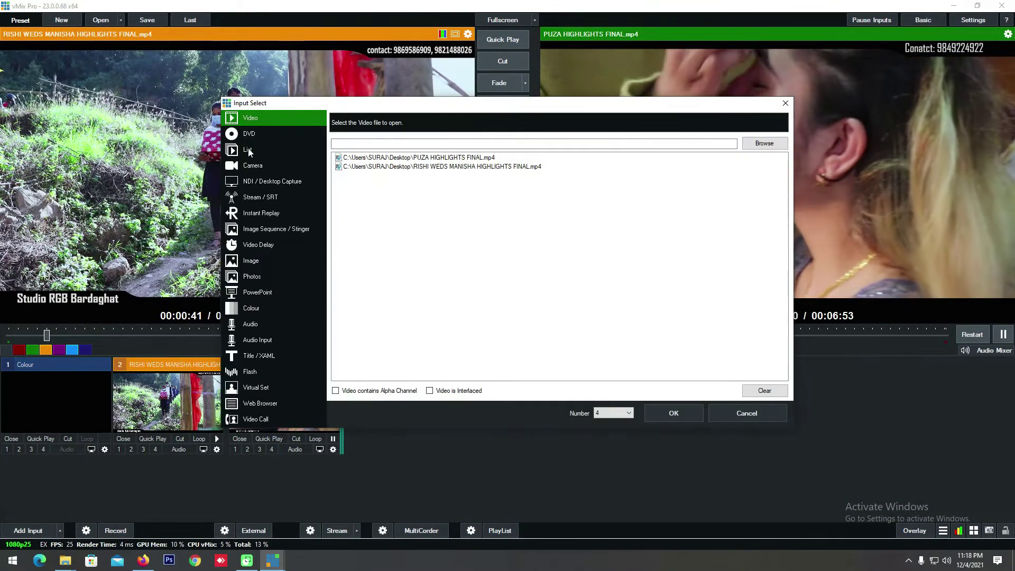
# Step: Choose a List input and start browsing the D: drive for clips
pyautogui.click(249, 150)
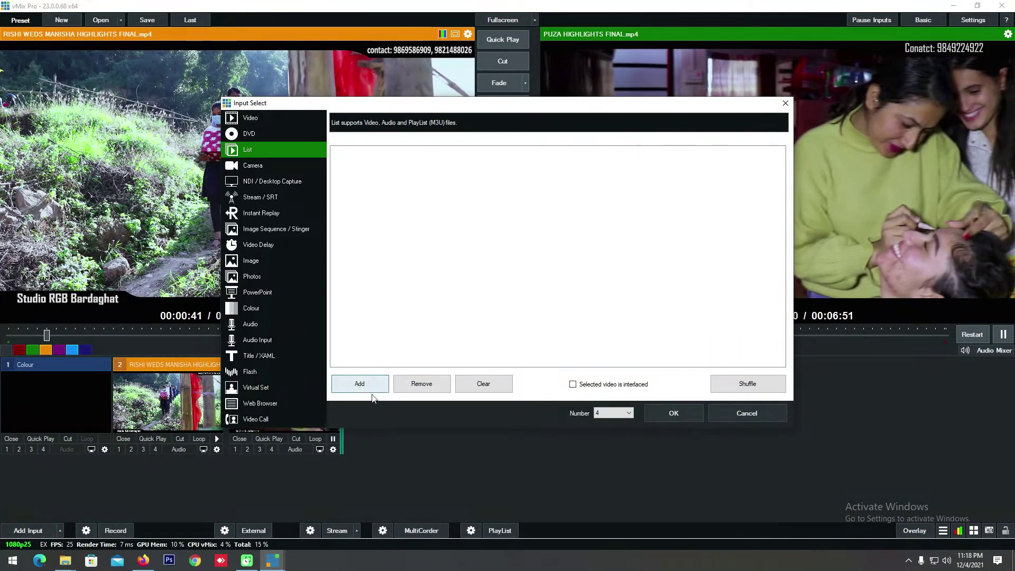
pyautogui.click(369, 387)
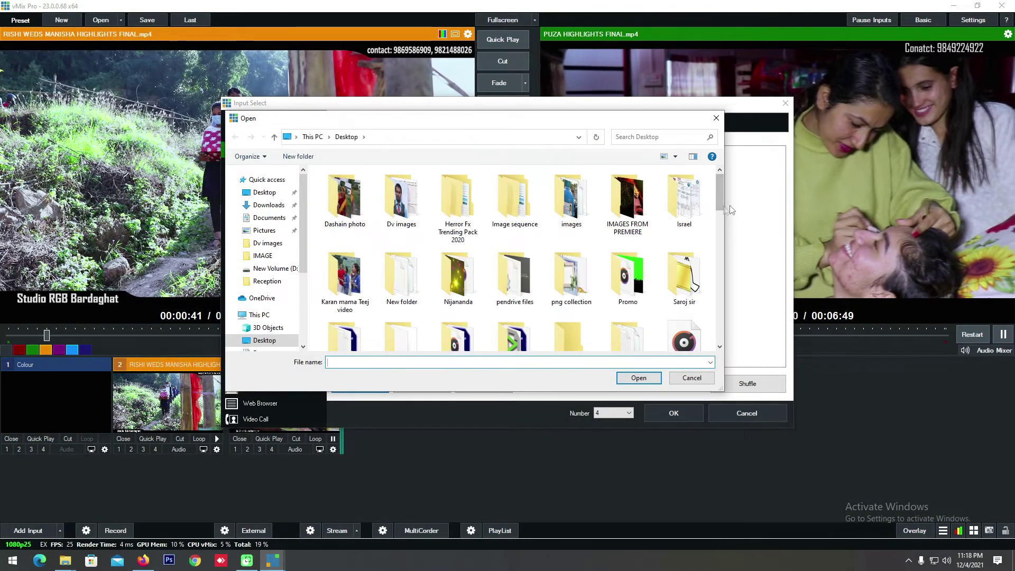
pyautogui.scroll(-2, 508, 254)
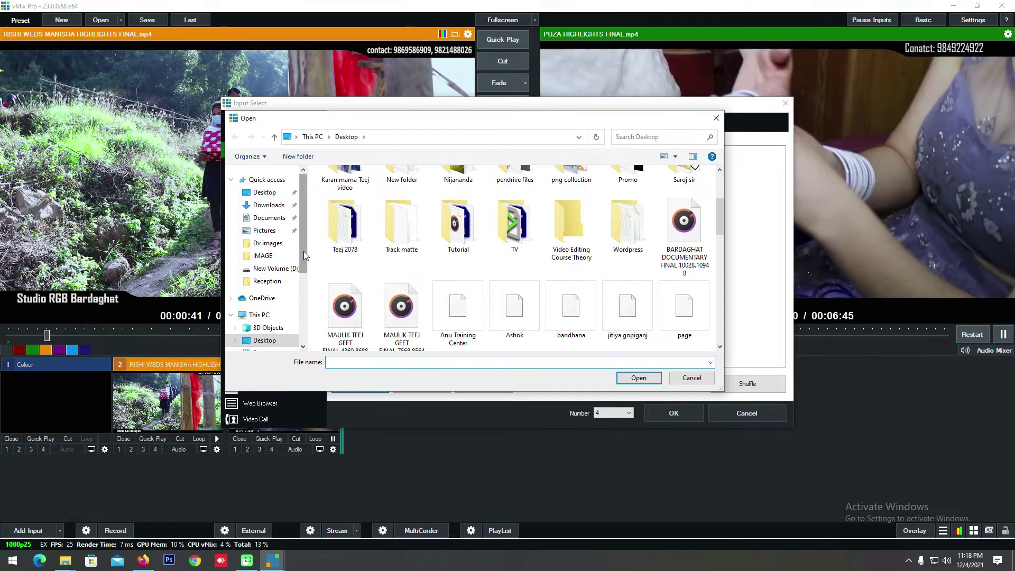
pyautogui.moveTo(304, 256); pyautogui.dragTo(300, 294)
pyautogui.click(268, 344)
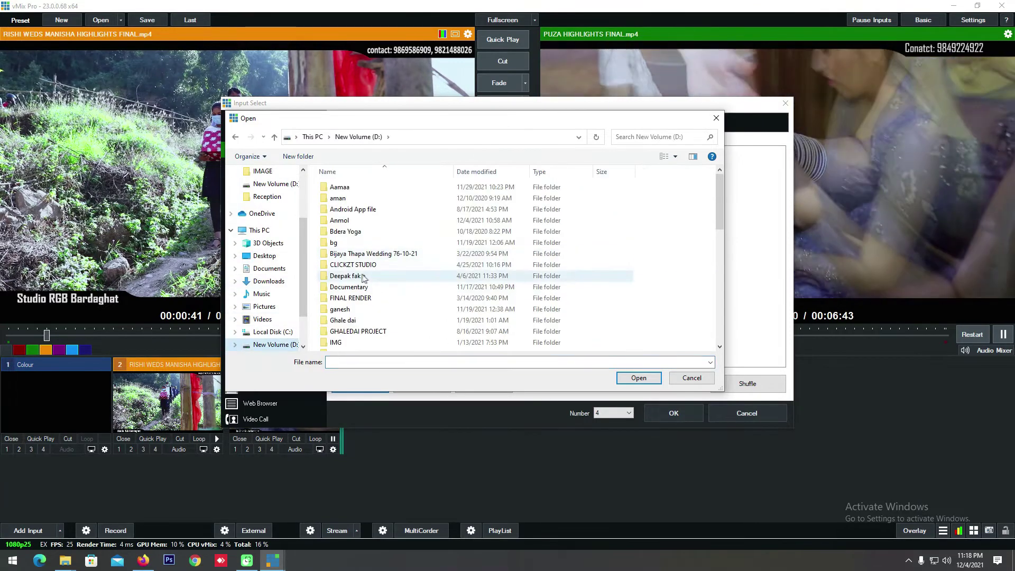
pyautogui.scroll(-3, 363, 278)
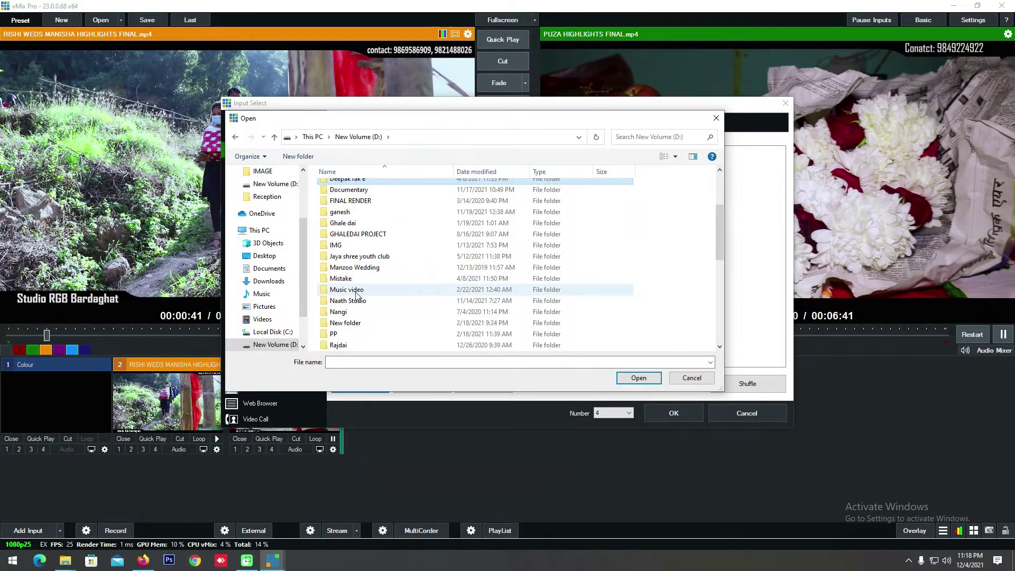
pyautogui.doubleClick(347, 289)
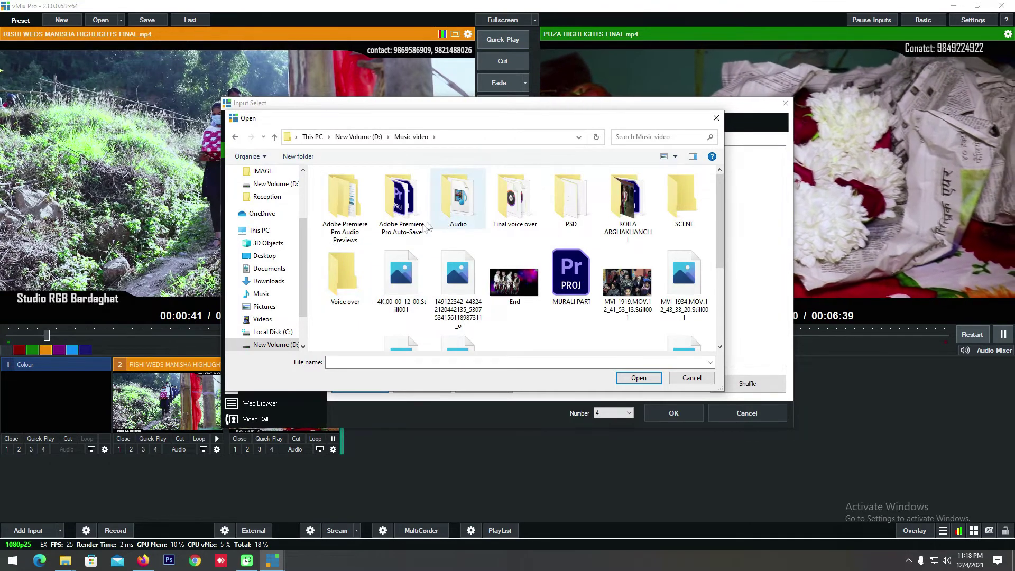
# Step: Navigate to the D:\VIDEO 2078\WEDDING\ZOOM MANGSIR 5 folder
pyautogui.click(270, 344)
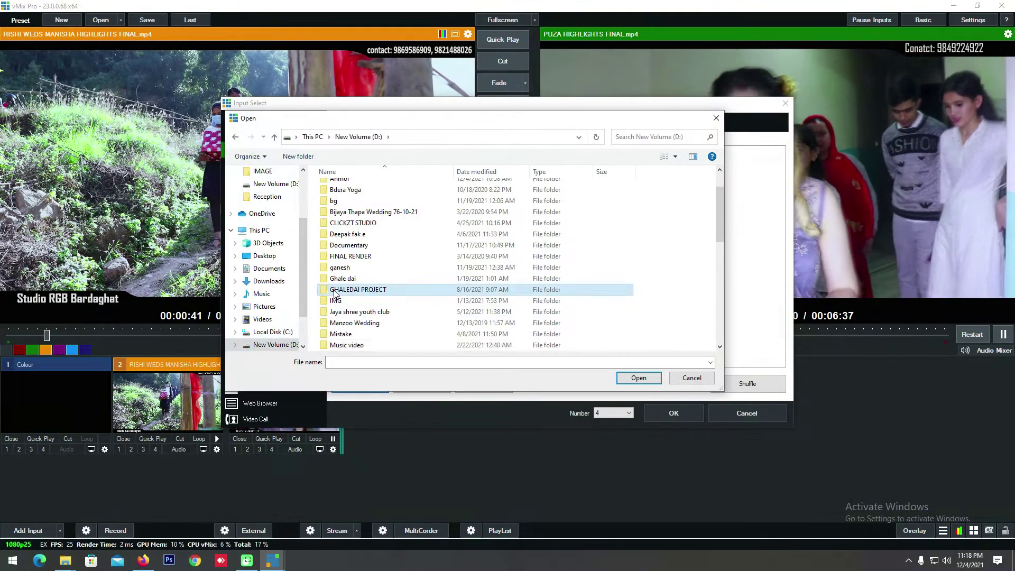
pyautogui.scroll(-5, 343, 300)
pyautogui.click(356, 302)
pyautogui.doubleClick(356, 302)
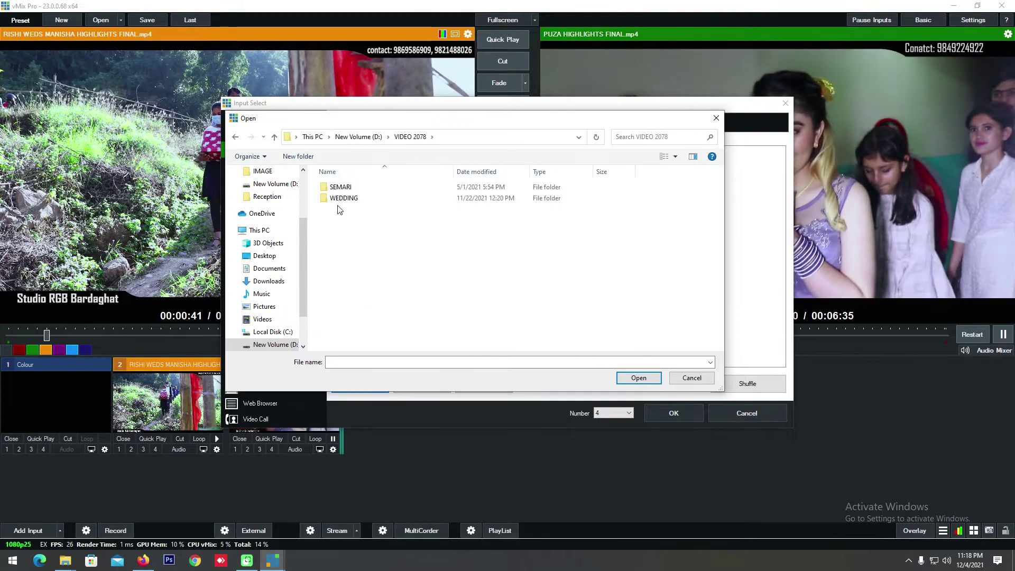
pyautogui.click(342, 201)
pyautogui.doubleClick(343, 199)
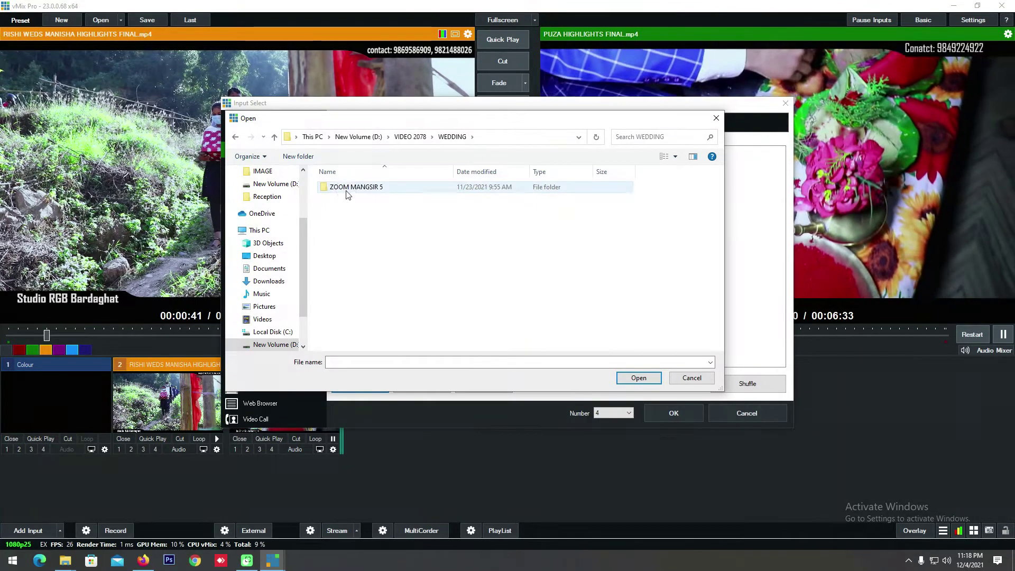
pyautogui.doubleClick(346, 189)
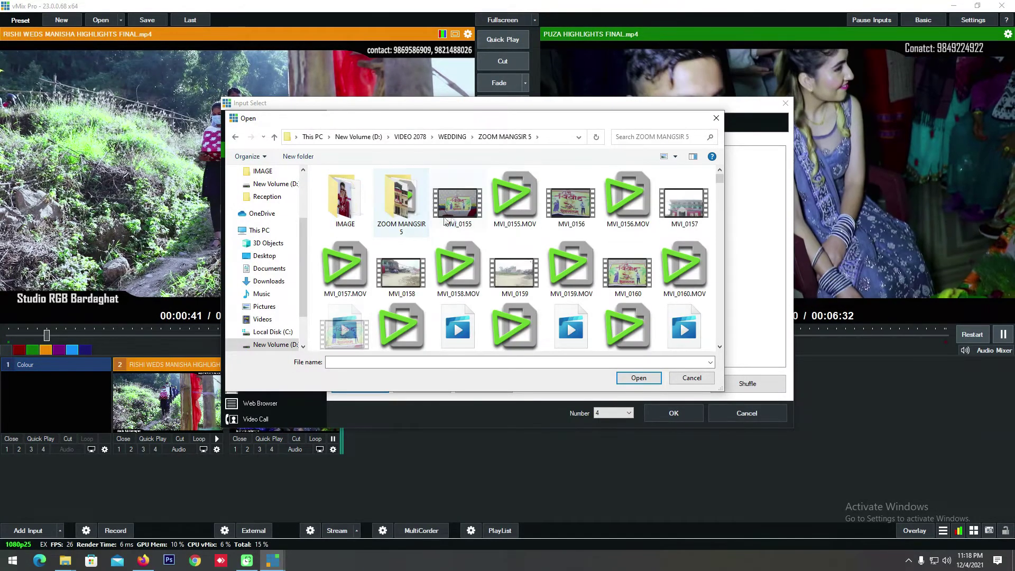
# Step: Add clips MVI_0155 to MVI_0158.MOV to the list, create input 4, and preview it
pyautogui.click(460, 205)
pyautogui.keyDown('ctrl'); pyautogui.click(673, 212); pyautogui.keyUp('ctrl')
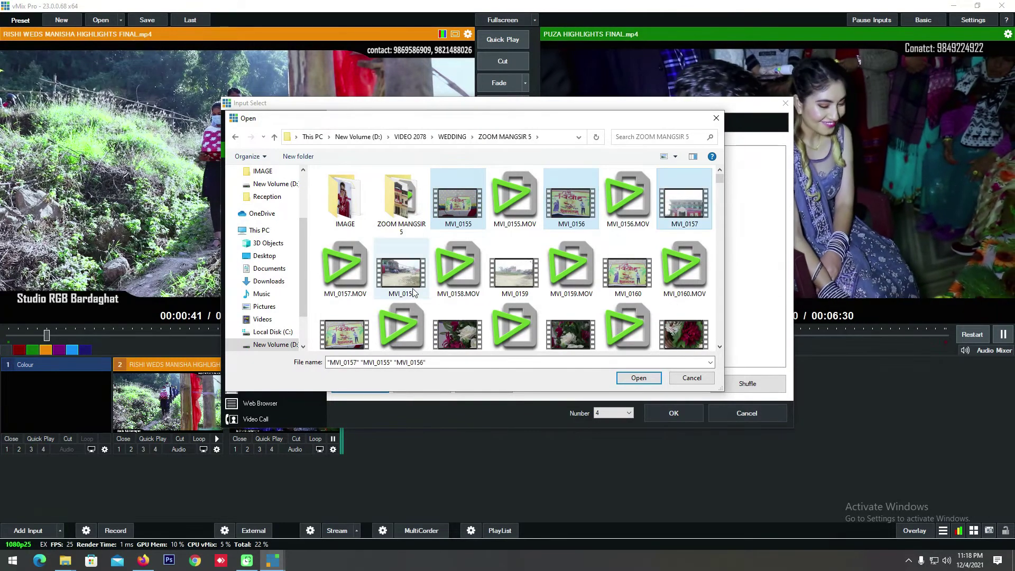
pyautogui.click(651, 382)
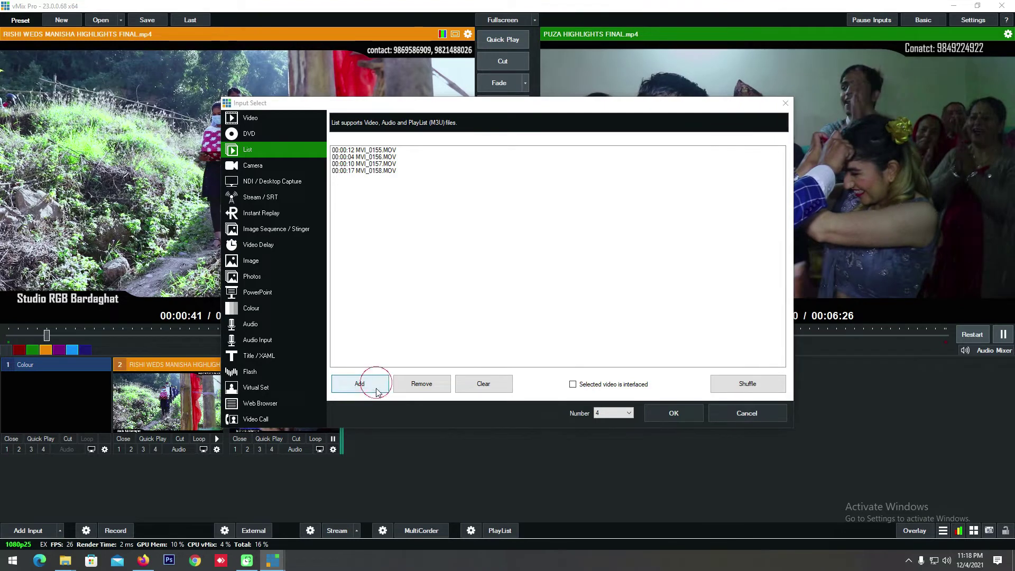
pyautogui.click(376, 389)
pyautogui.click(691, 383)
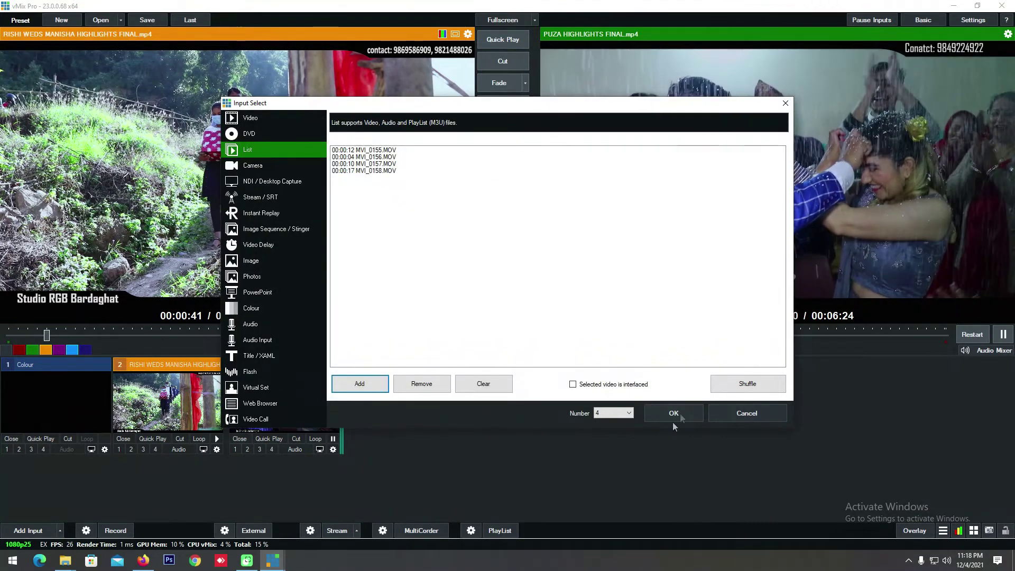
pyautogui.click(683, 412)
pyautogui.click(403, 366)
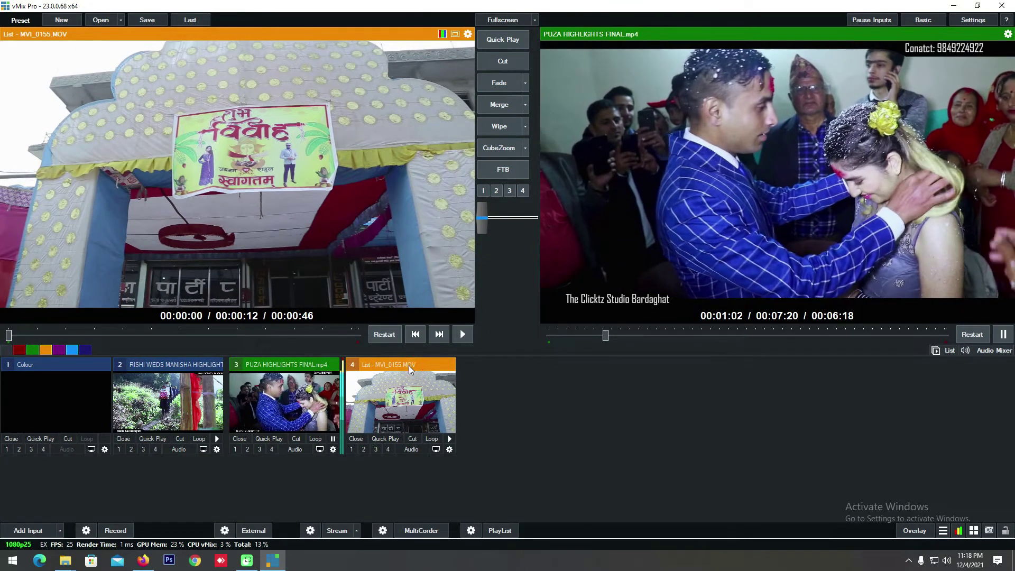
# Step: Play list input 4, send it live to output, and mute its audio
pyautogui.click(463, 335)
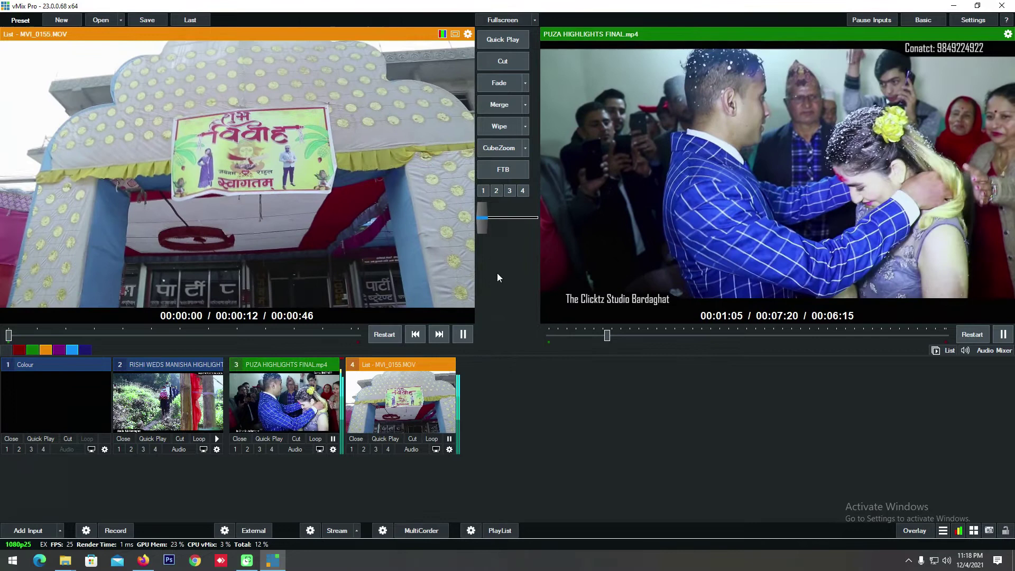
pyautogui.click(500, 82)
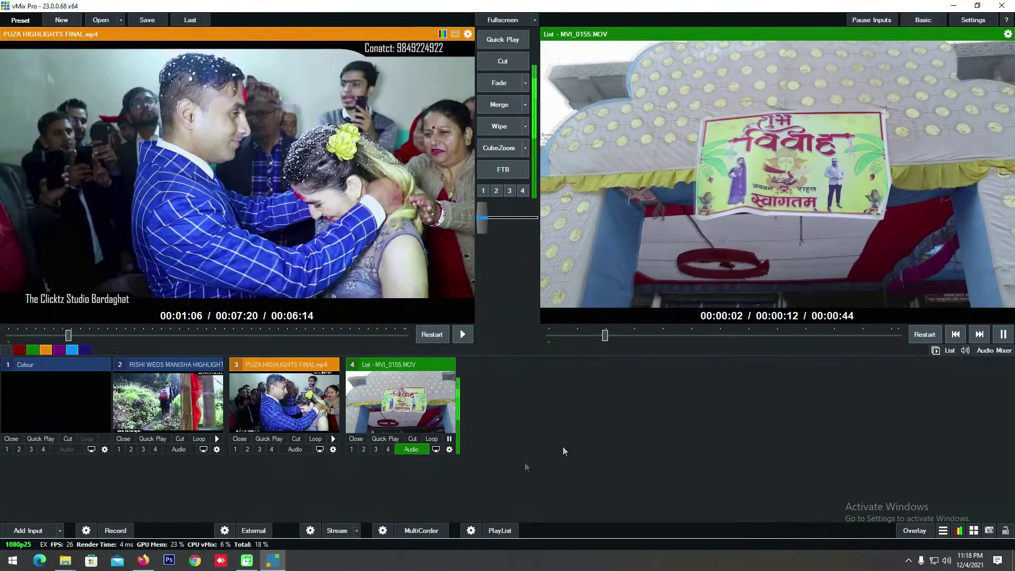
pyautogui.click(420, 449)
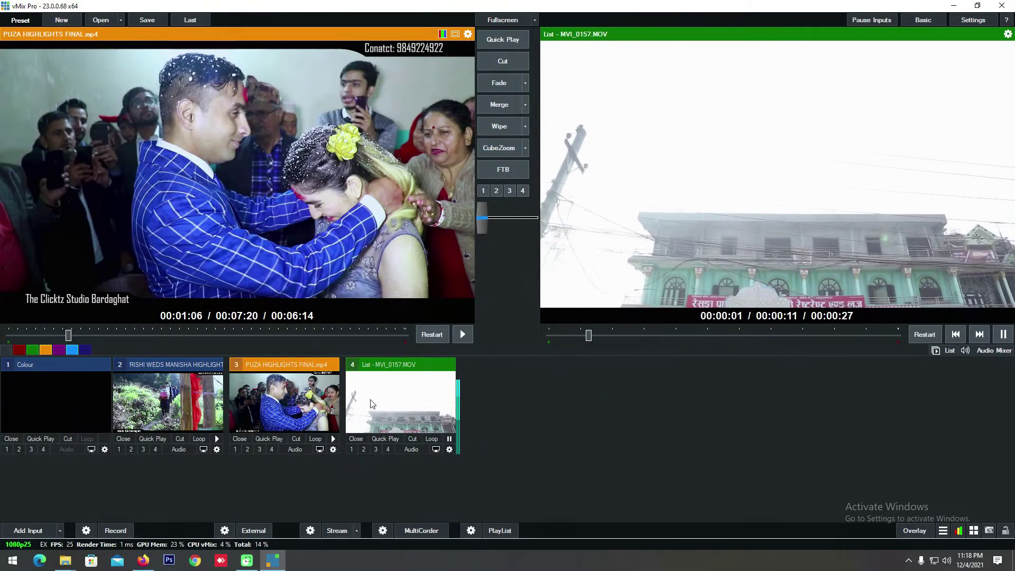
# Step: Pause and remove the list input, then play PUZA HIGHLIGHTS FINAL.mp4 live on output
pyautogui.click(426, 393)
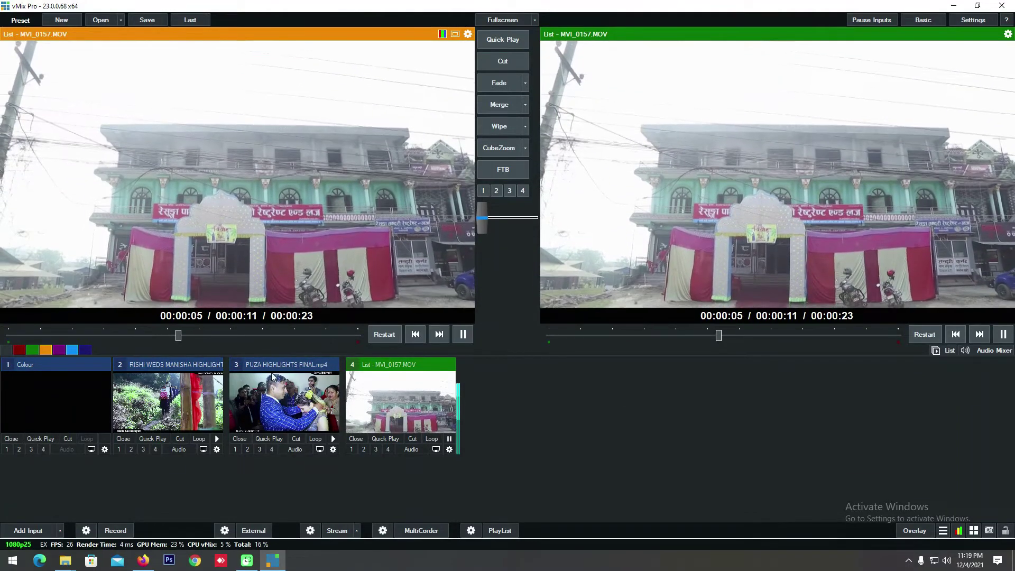
pyautogui.click(449, 439)
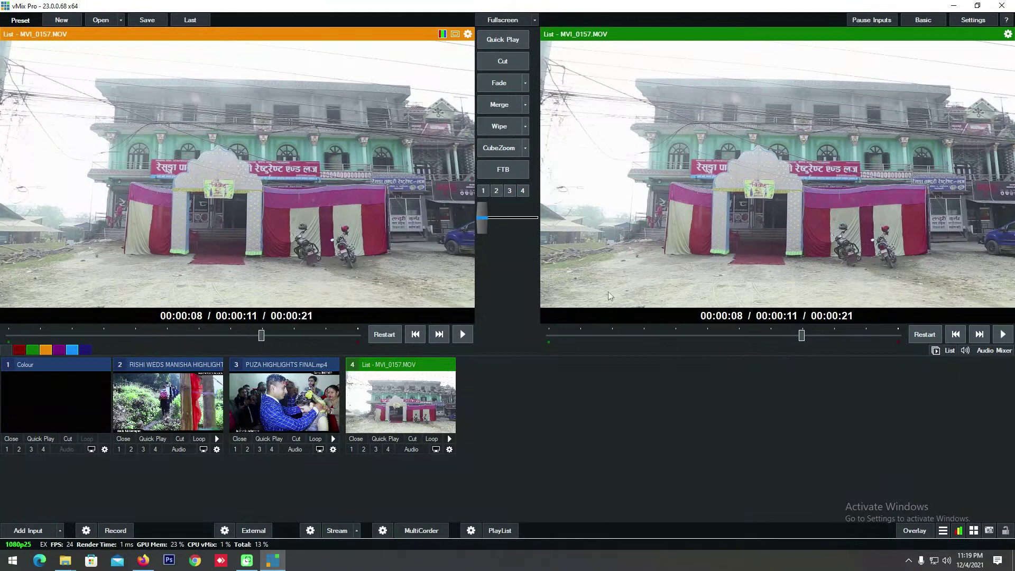
pyautogui.click(375, 372)
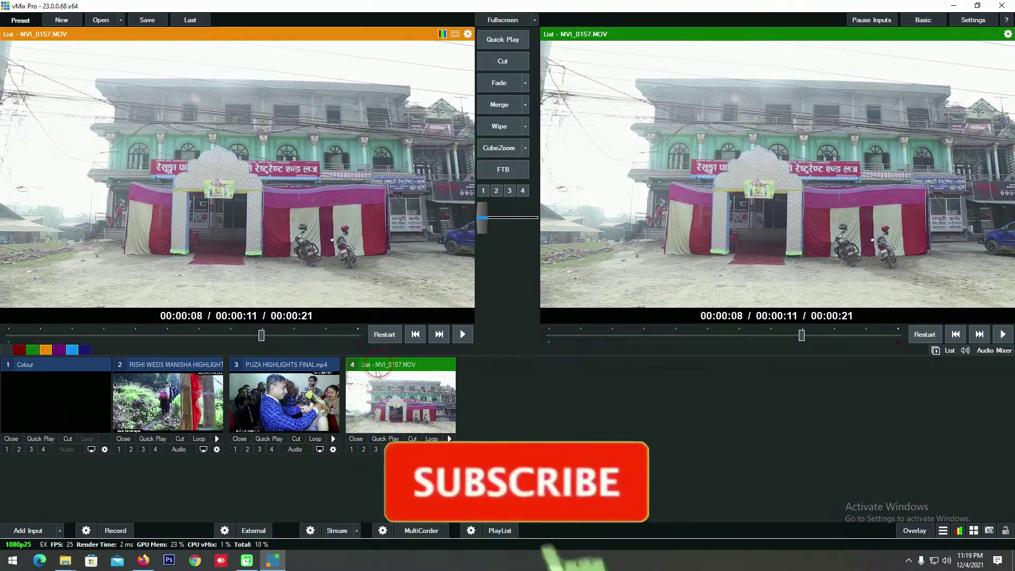
pyautogui.click(356, 439)
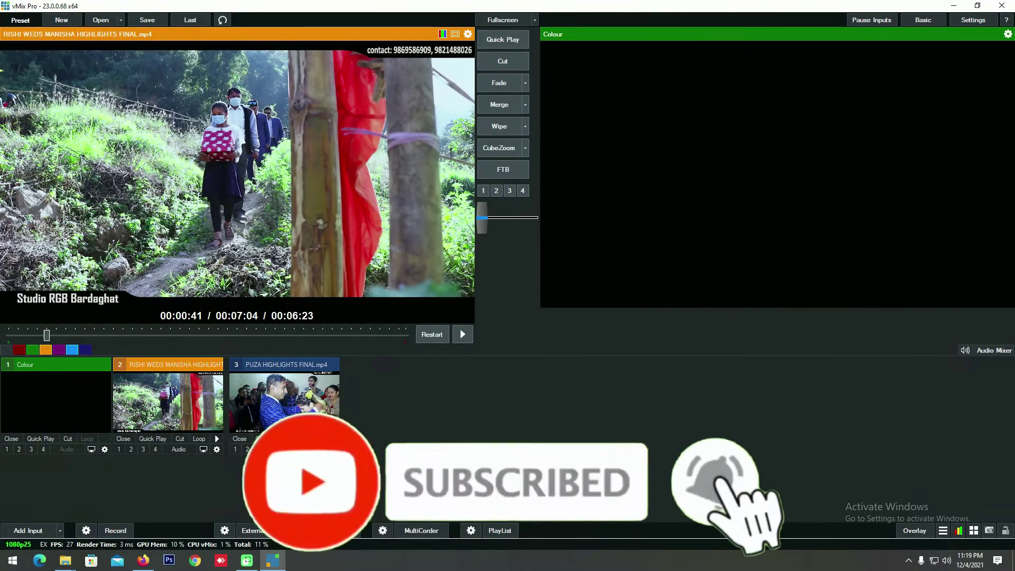
pyautogui.click(280, 372)
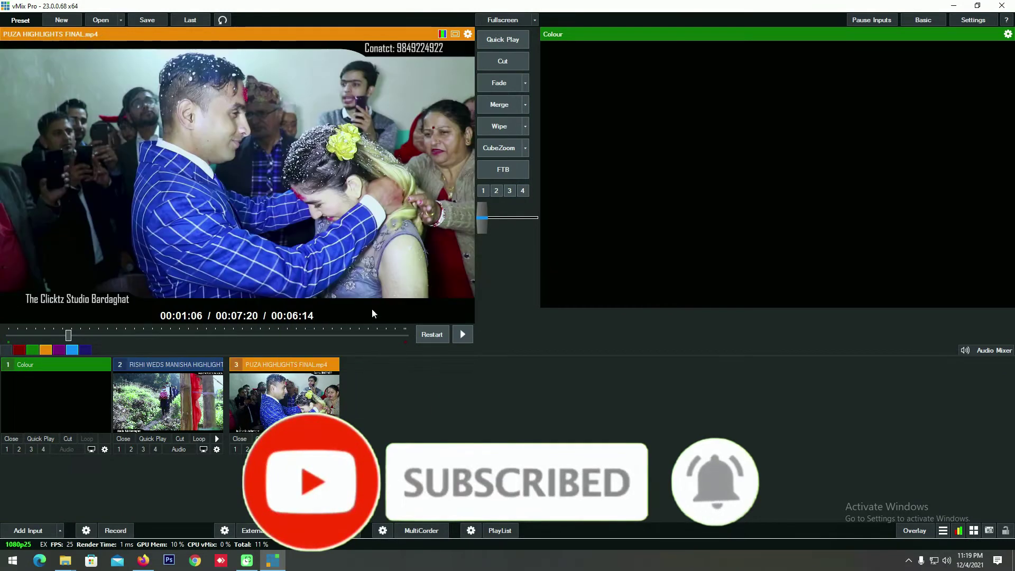
pyautogui.click(463, 334)
pyautogui.click(297, 438)
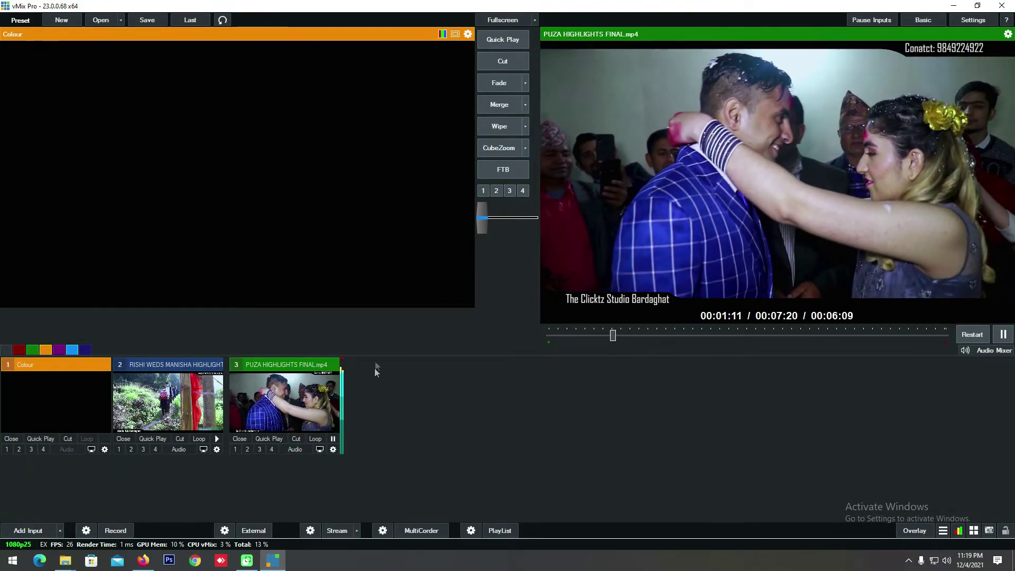
# Step: In the add-input chooser, check the Camera devices and NDI / Desktop Capture options
pyautogui.click(34, 531)
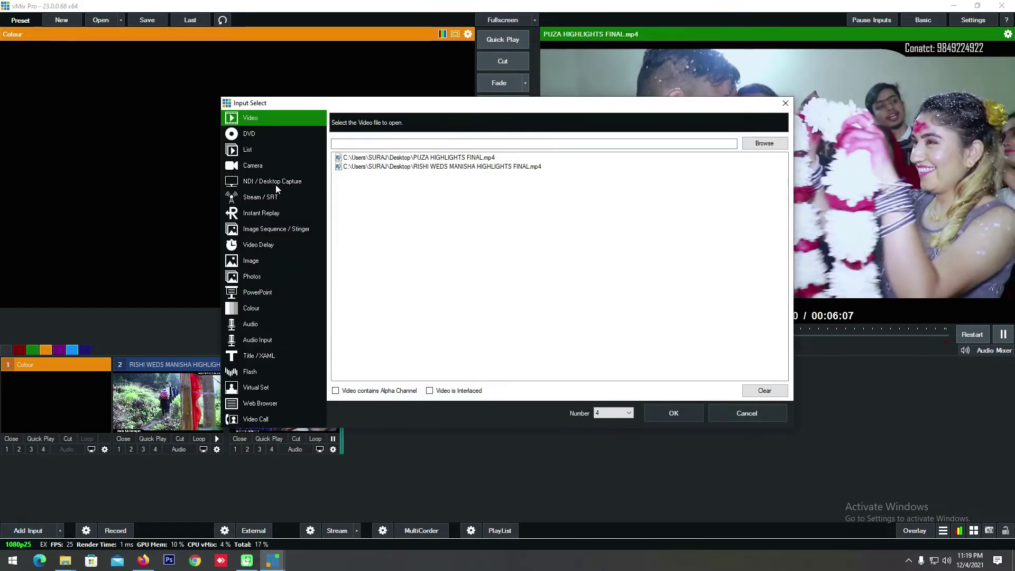
pyautogui.moveTo(349, 107); pyautogui.dragTo(340, 93)
pyautogui.click(244, 152)
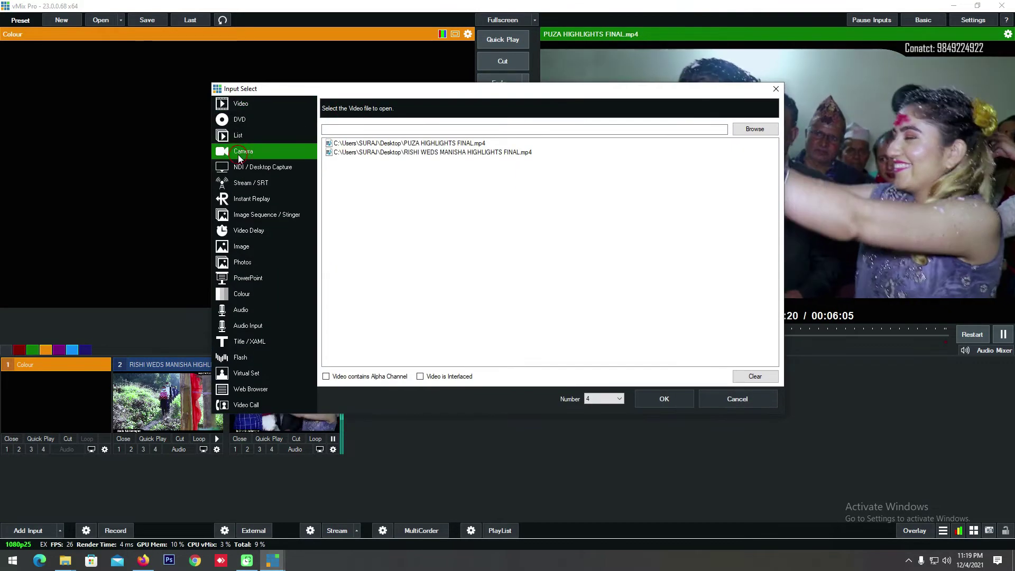
pyautogui.click(459, 104)
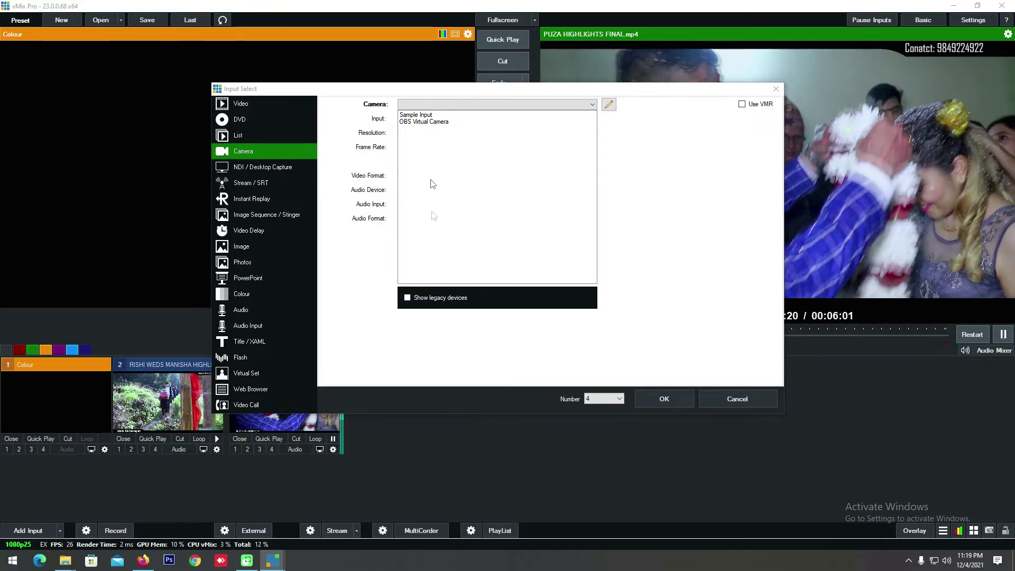
pyautogui.click(727, 403)
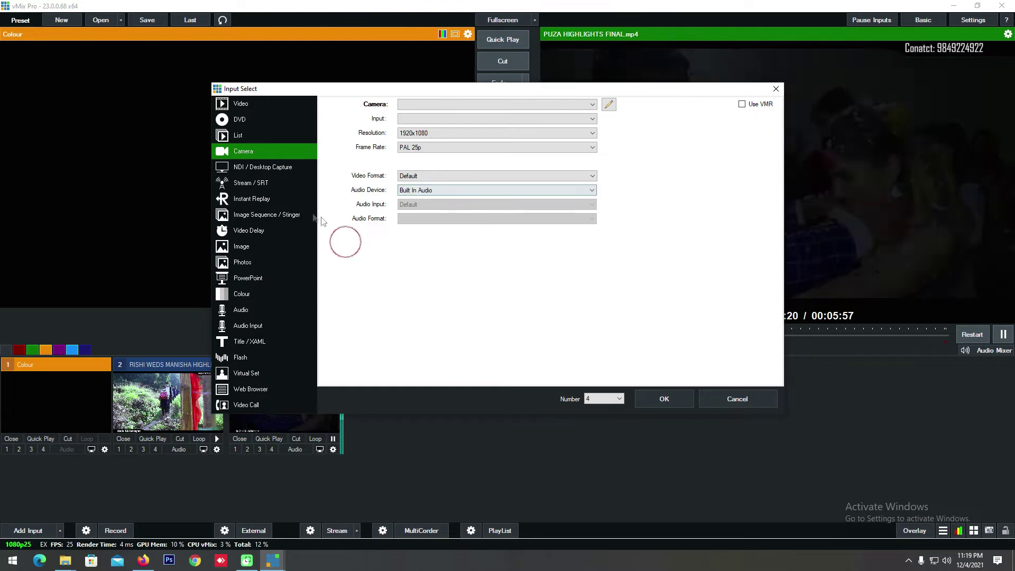
pyautogui.click(266, 168)
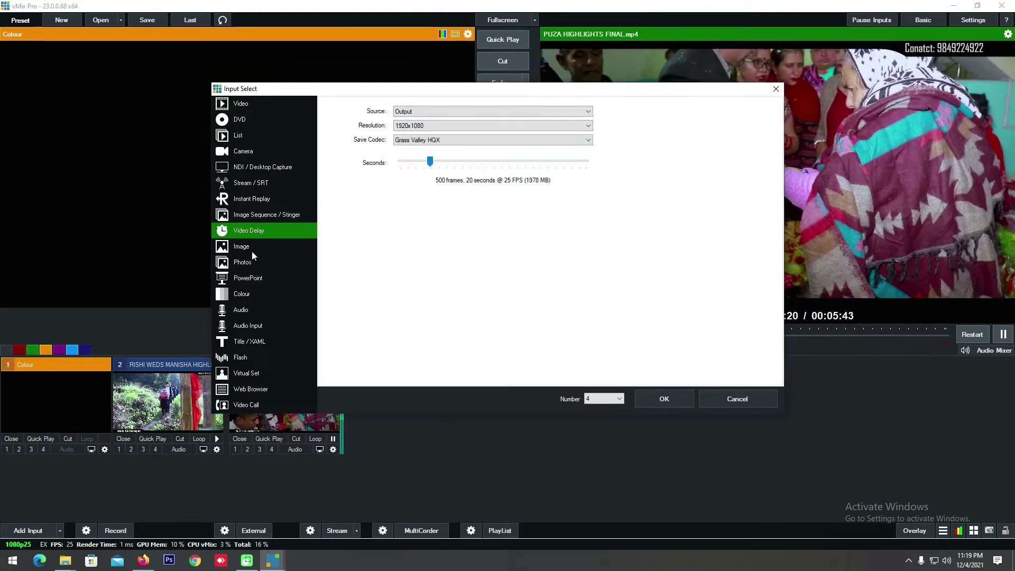
# Step: Add FINAL SURAJ.jpg from Desktop > Dv images > Final as image input 4 and preview it
pyautogui.click(252, 249)
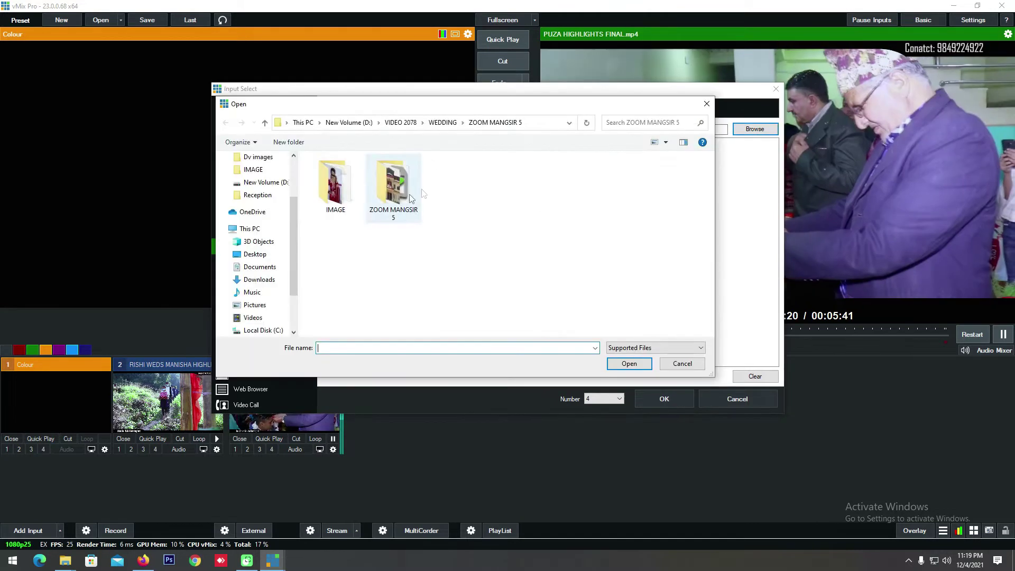
pyautogui.doubleClick(334, 194)
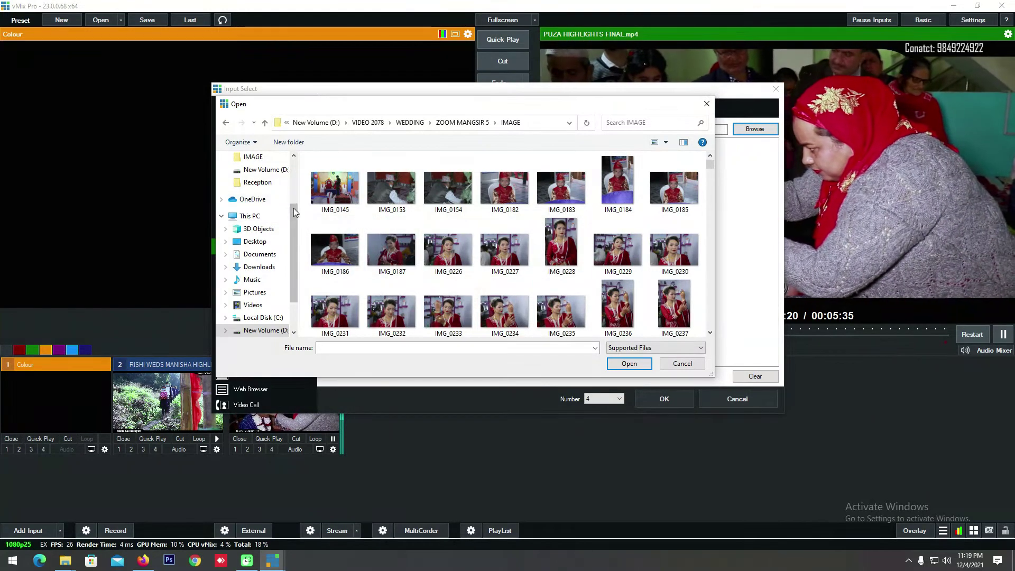
pyautogui.moveTo(294, 212); pyautogui.dragTo(294, 164)
pyautogui.click(255, 177)
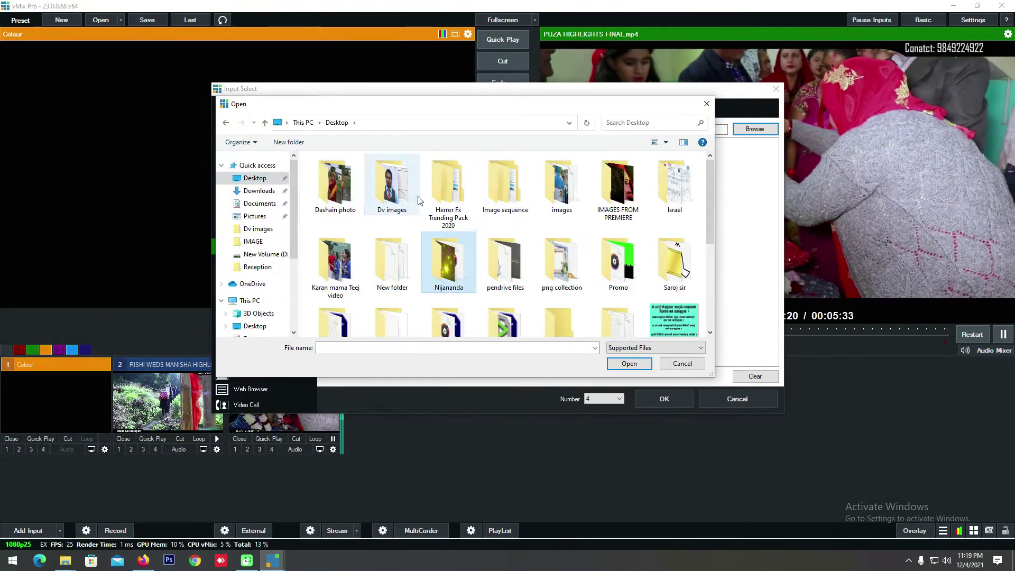
pyautogui.doubleClick(417, 198)
pyautogui.click(326, 194)
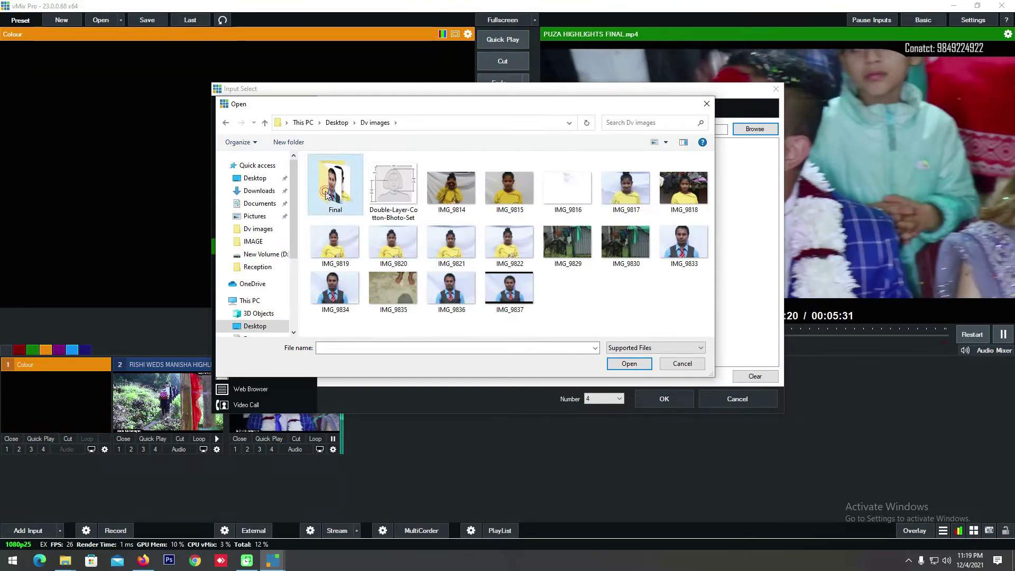
pyautogui.doubleClick(327, 194)
pyautogui.click(335, 185)
pyautogui.click(629, 364)
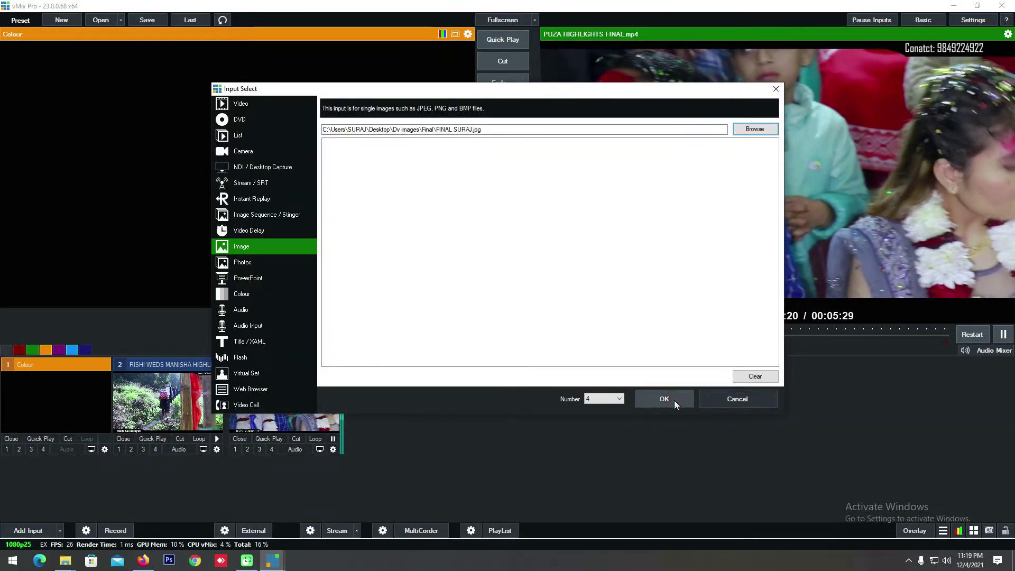
pyautogui.click(664, 399)
pyautogui.click(445, 393)
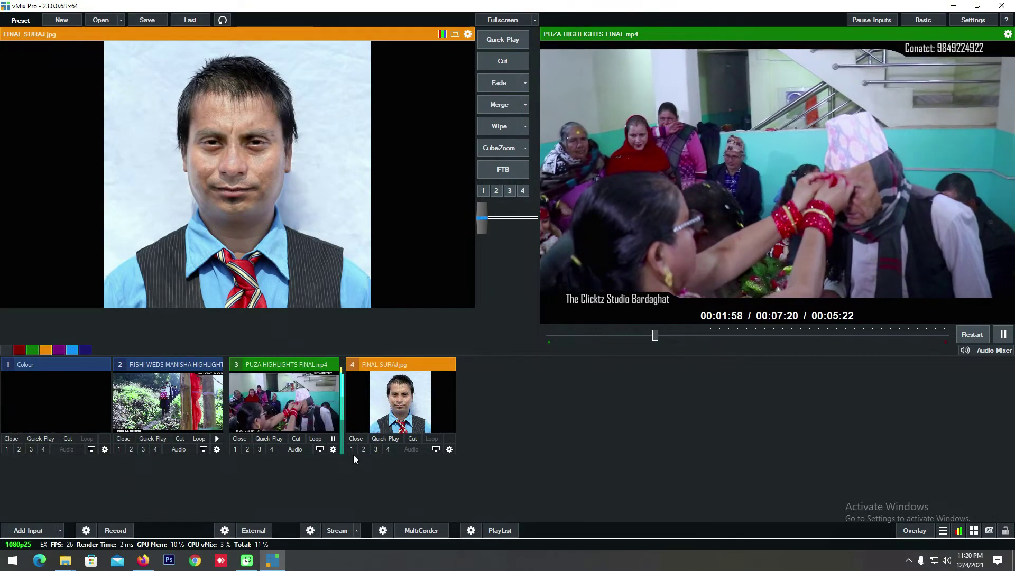
# Step: Toggle the photo's overlay 1 on and off twice, then open input 4's settings
pyautogui.click(351, 451)
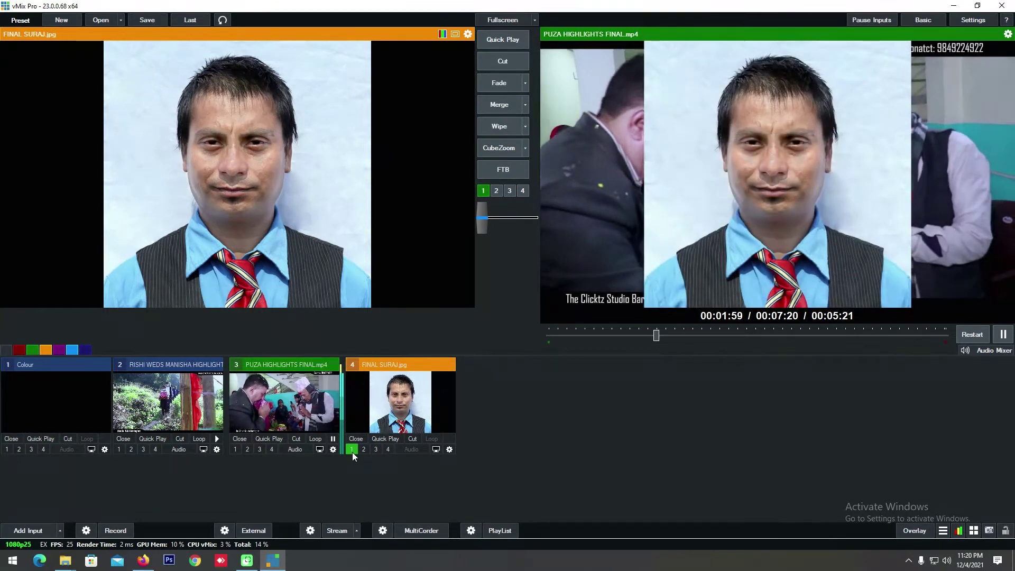
pyautogui.click(352, 450)
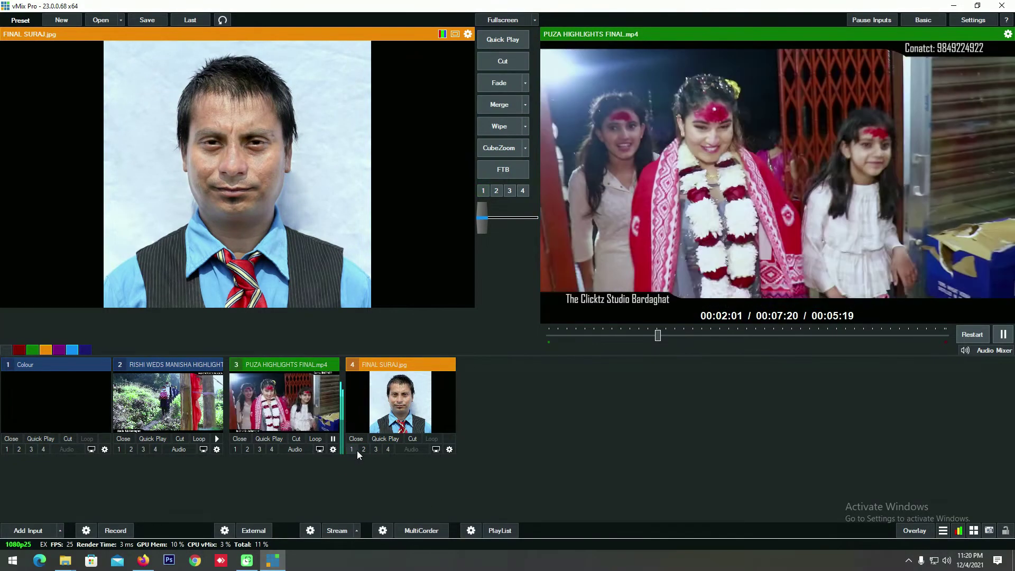
pyautogui.click(352, 449)
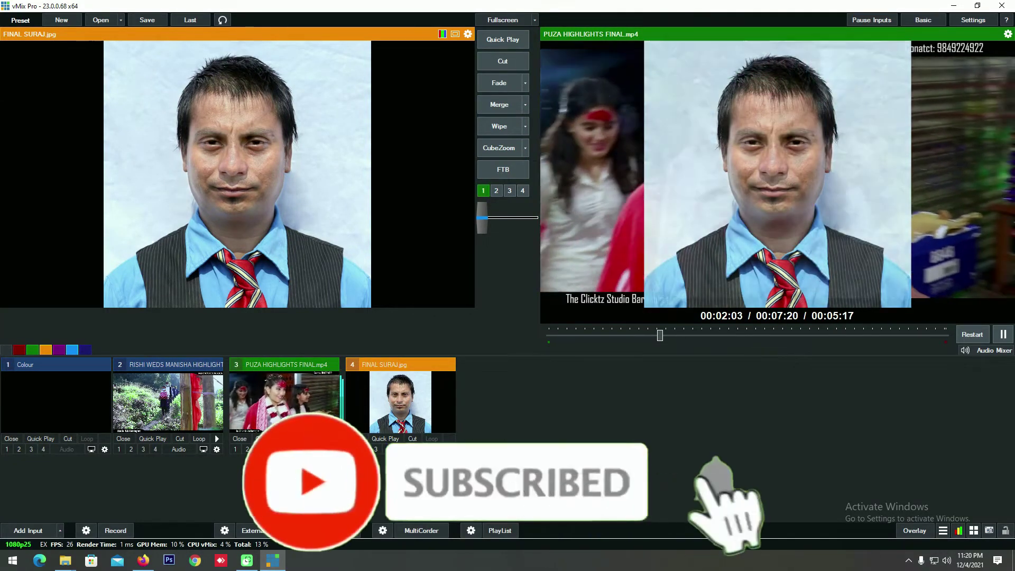
pyautogui.click(351, 449)
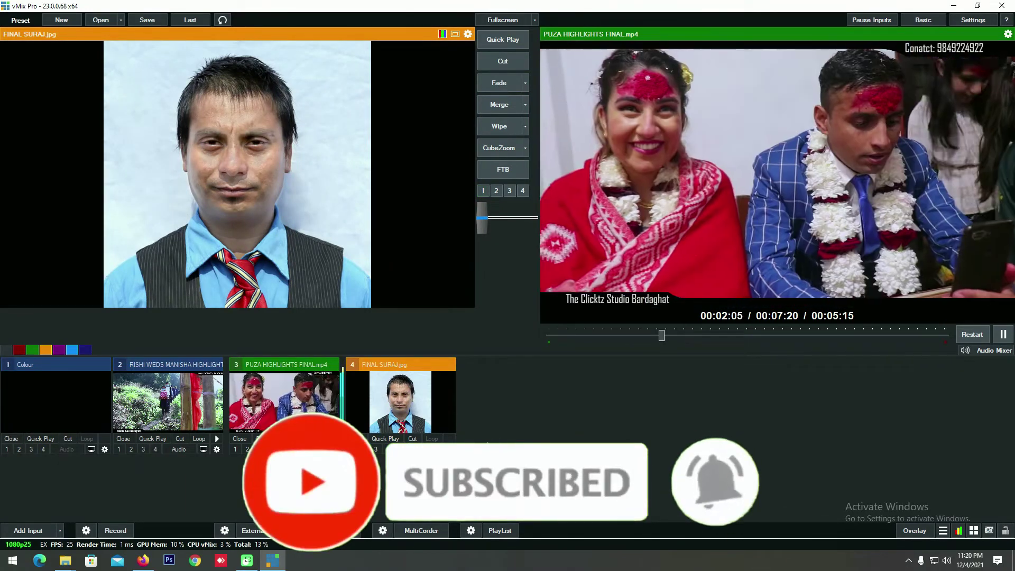
pyautogui.click(468, 33)
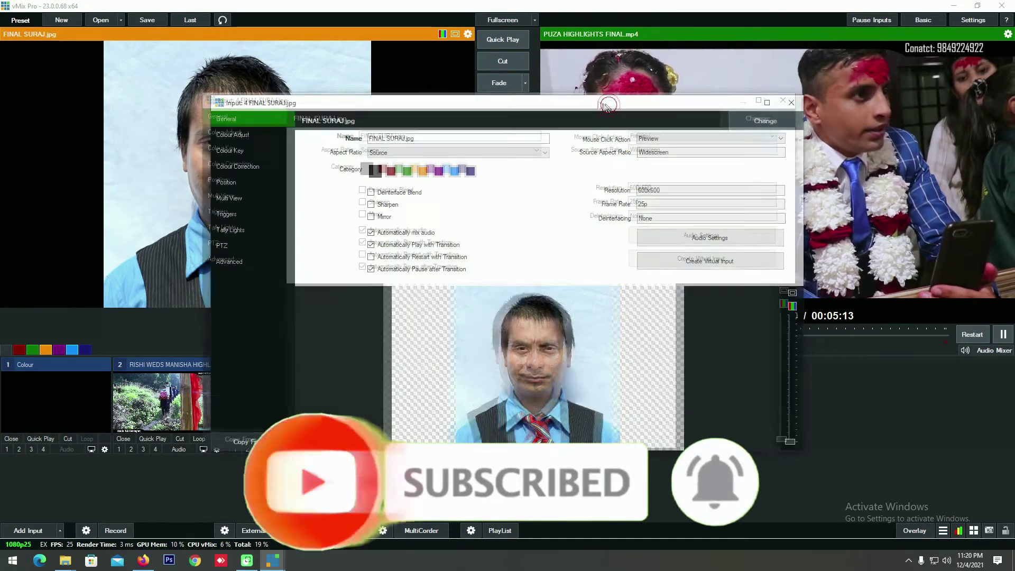
# Step: Scale the FINAL SURAJ.jpg photo to zoom 0.6295, pan it left and keep it upright
pyautogui.moveTo(605, 117); pyautogui.dragTo(541, 80)
pyautogui.click(158, 147)
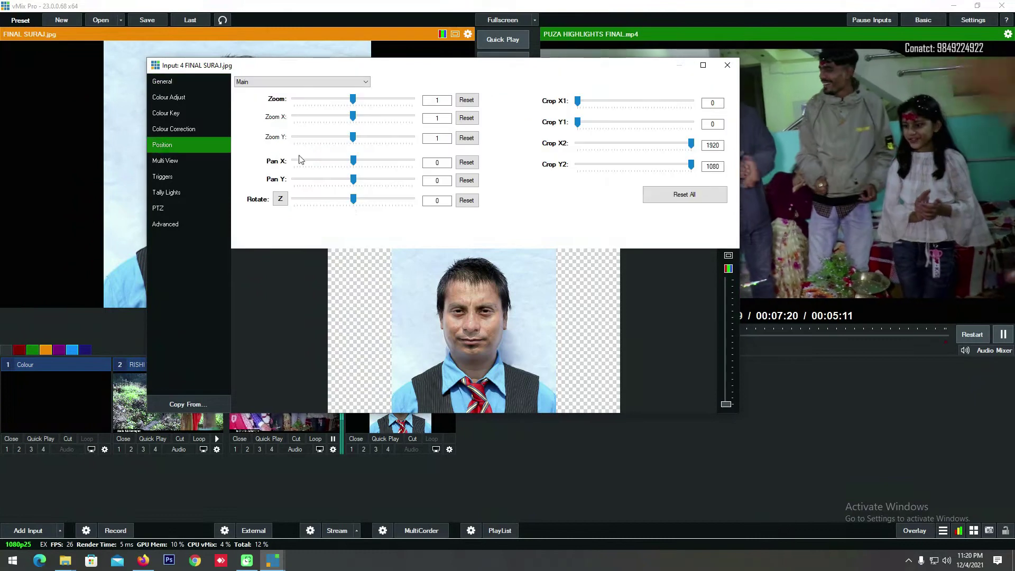
pyautogui.moveTo(353, 100); pyautogui.dragTo(331, 99)
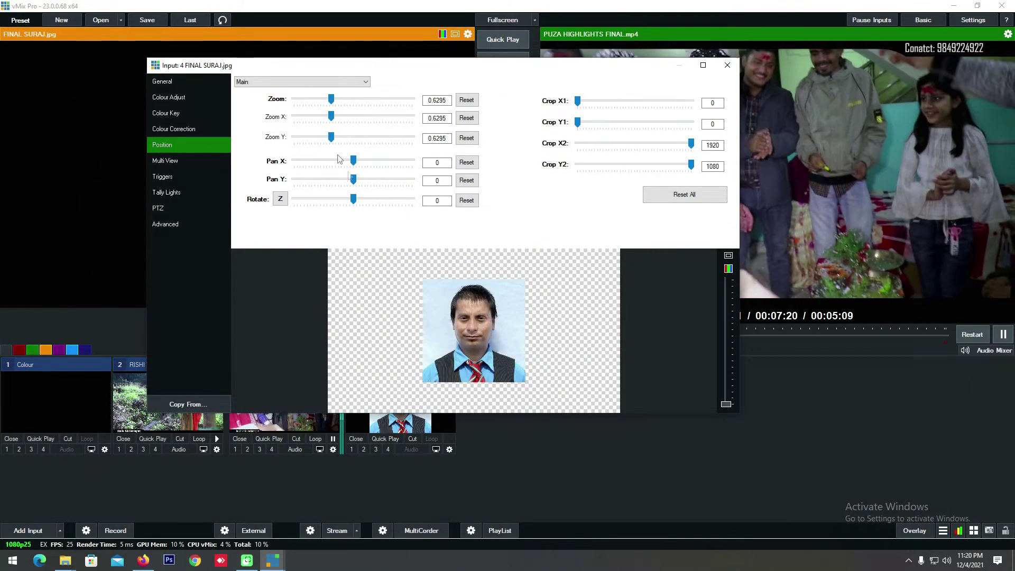
pyautogui.moveTo(353, 180)
pyautogui.mouseDown()
pyautogui.moveTo(341, 184)
pyautogui.moveTo(350, 180)
pyautogui.moveTo(339, 205)
pyautogui.moveTo(356, 200)
pyautogui.mouseUp()
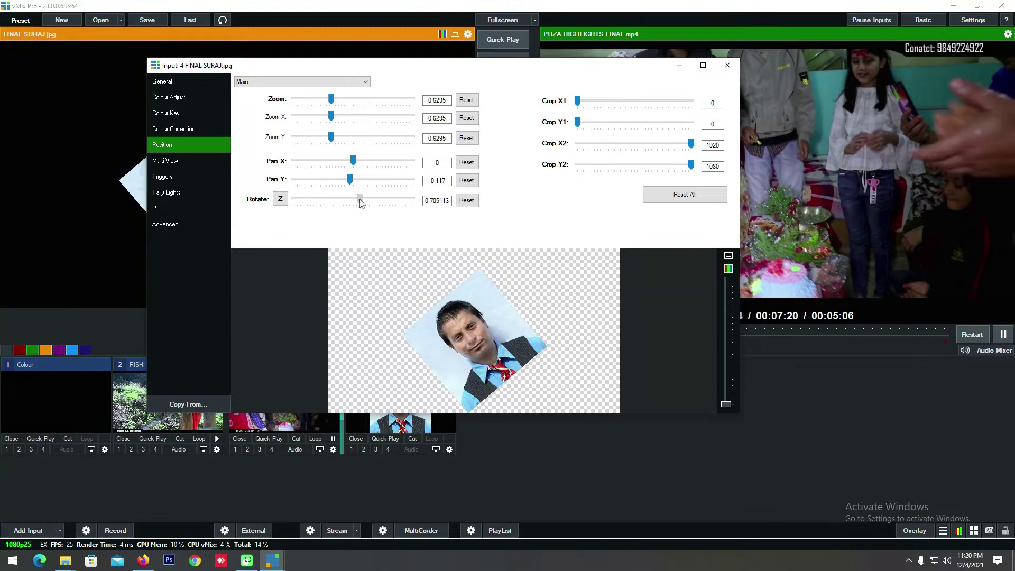
pyautogui.click(466, 201)
pyautogui.moveTo(353, 161); pyautogui.dragTo(355, 204)
pyautogui.click(467, 201)
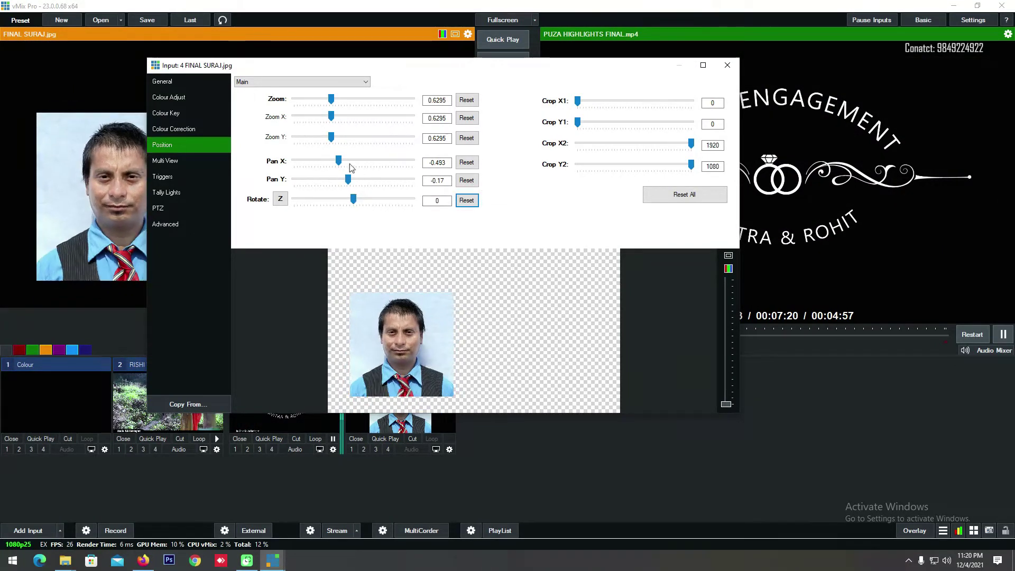
pyautogui.moveTo(338, 161); pyautogui.dragTo(335, 163)
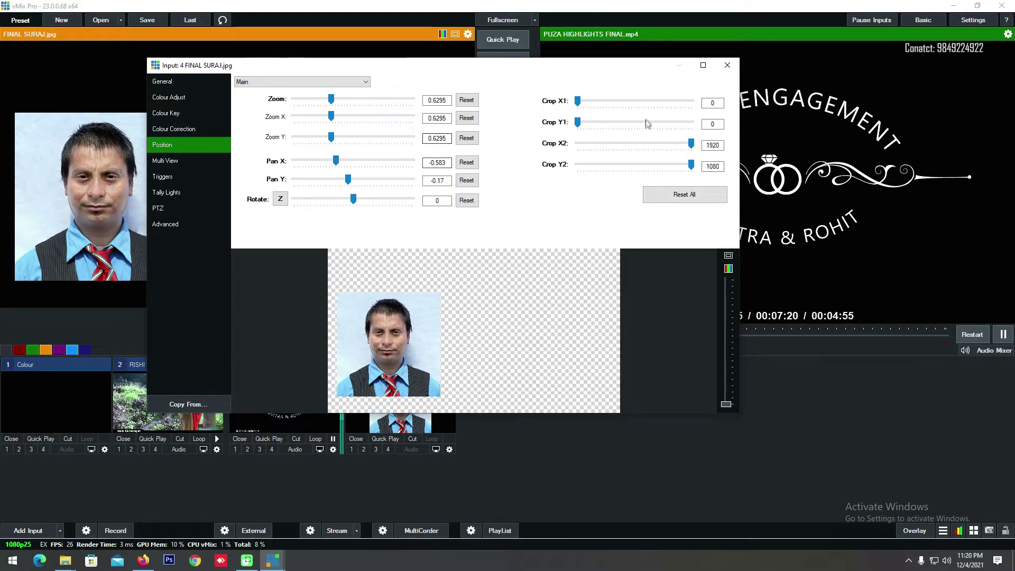
pyautogui.click(724, 66)
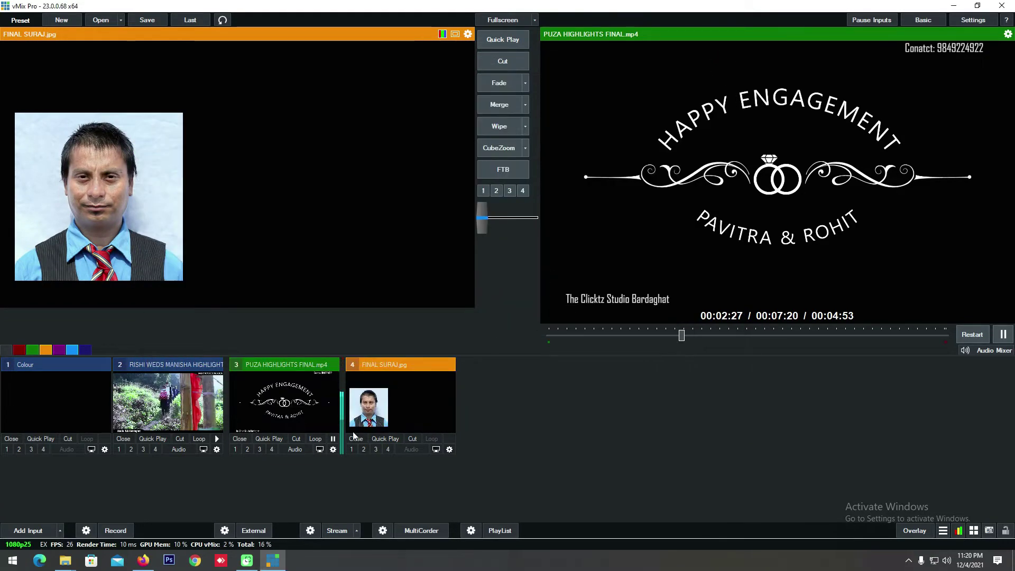
# Step: Overlay the repositioned photo on the output, remove it, then open Add Input
pyautogui.click(356, 449)
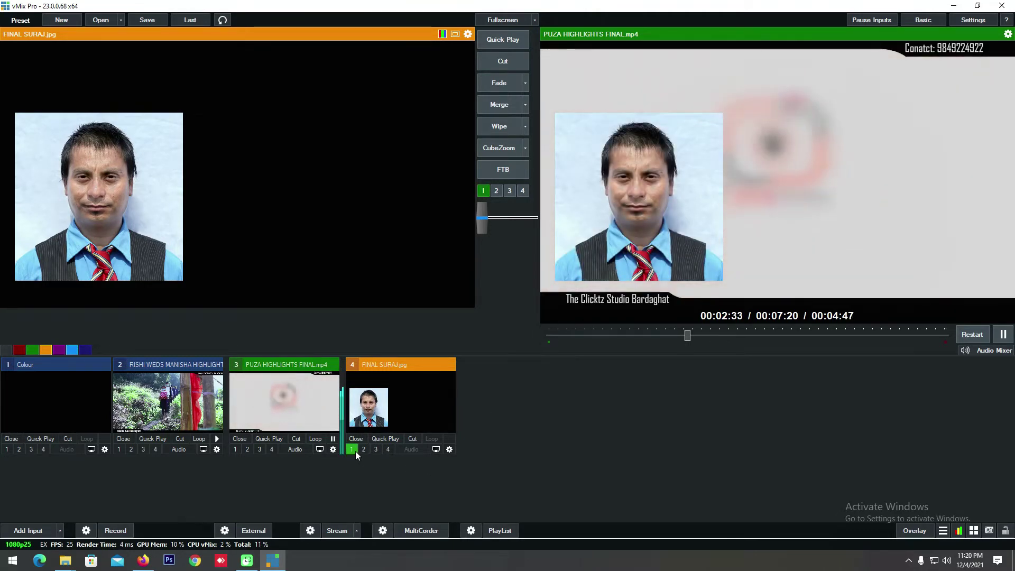
pyautogui.click(353, 450)
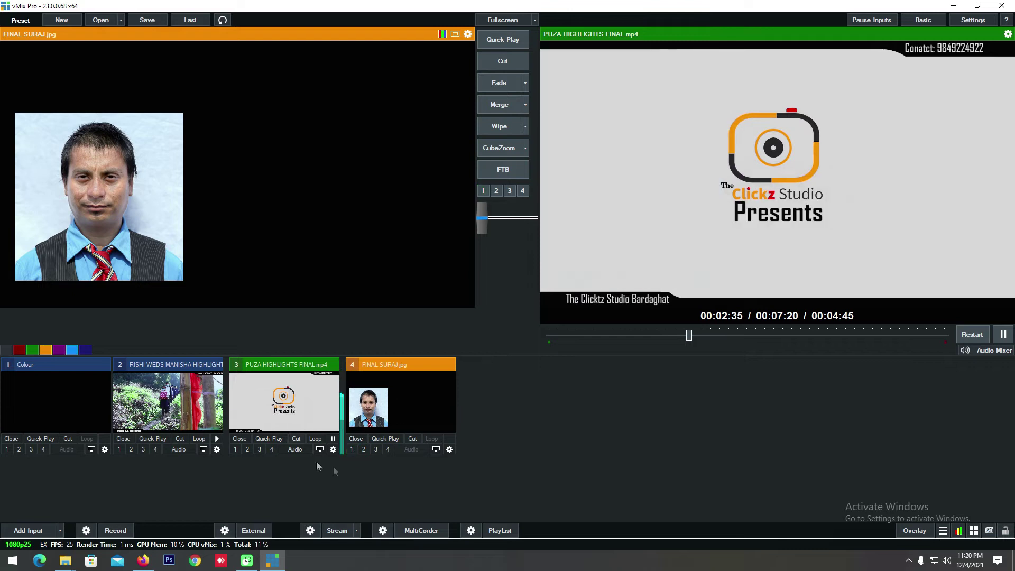
pyautogui.click(23, 530)
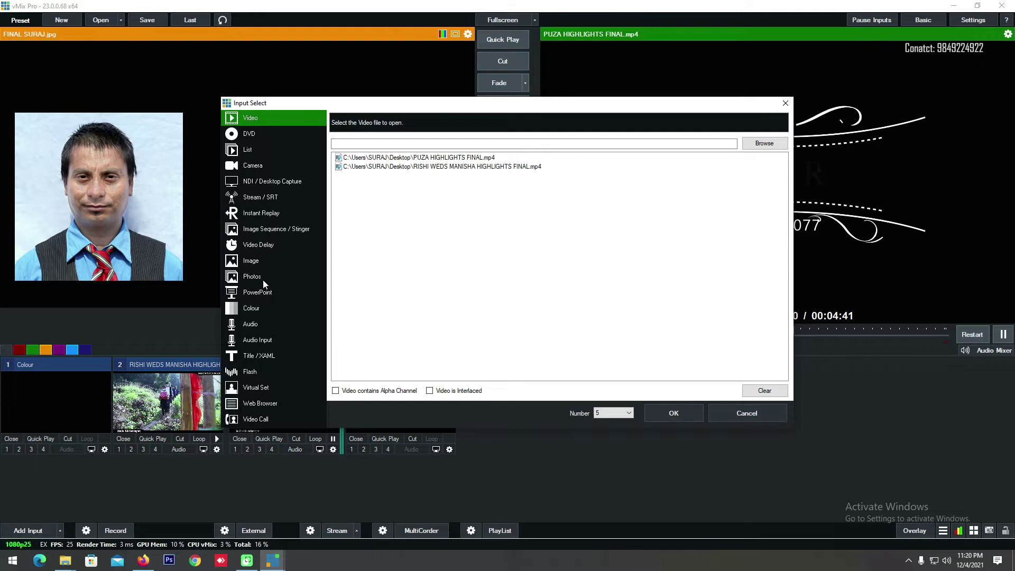
# Step: Add the Title / XAML template 'Title 0- The Classic Blue' as input 5
pyautogui.moveTo(518, 104); pyautogui.dragTo(429, 84)
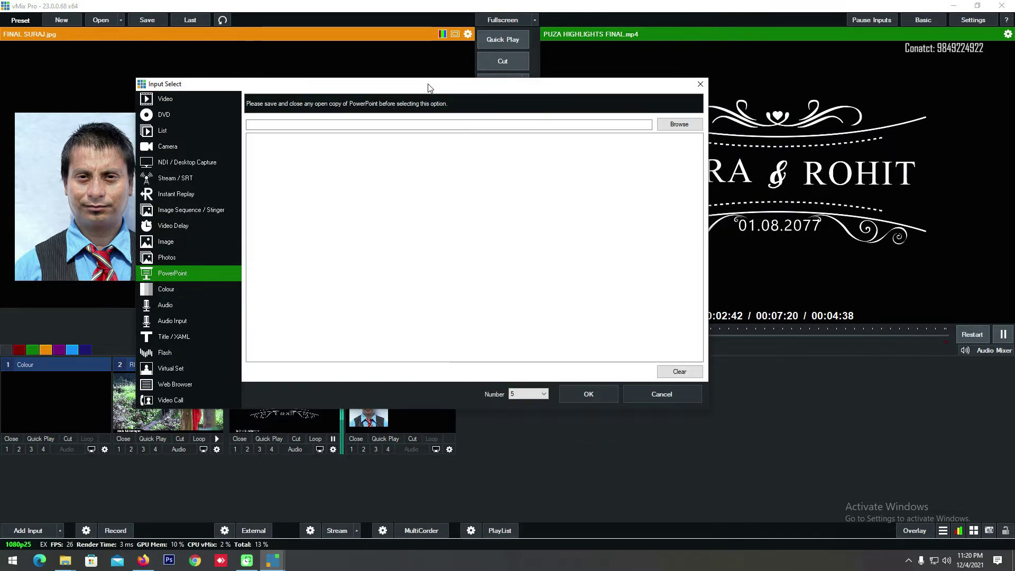
pyautogui.click(161, 291)
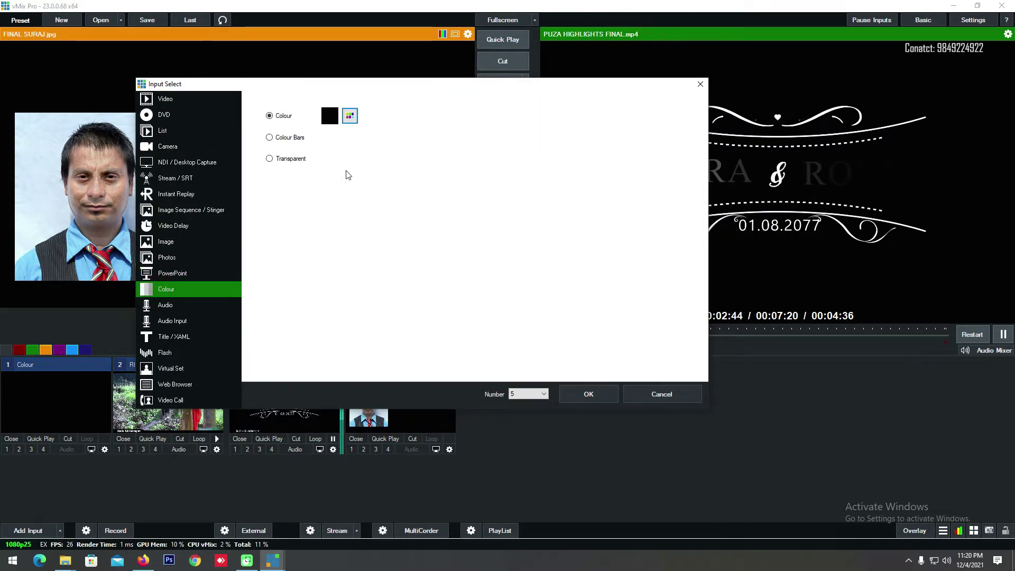
pyautogui.press('Down')
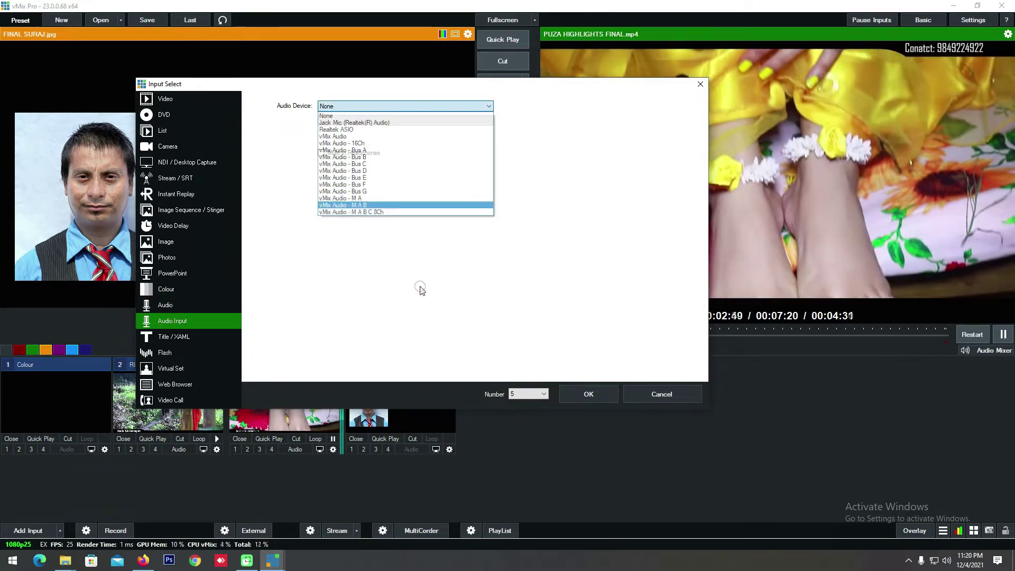
pyautogui.click(189, 335)
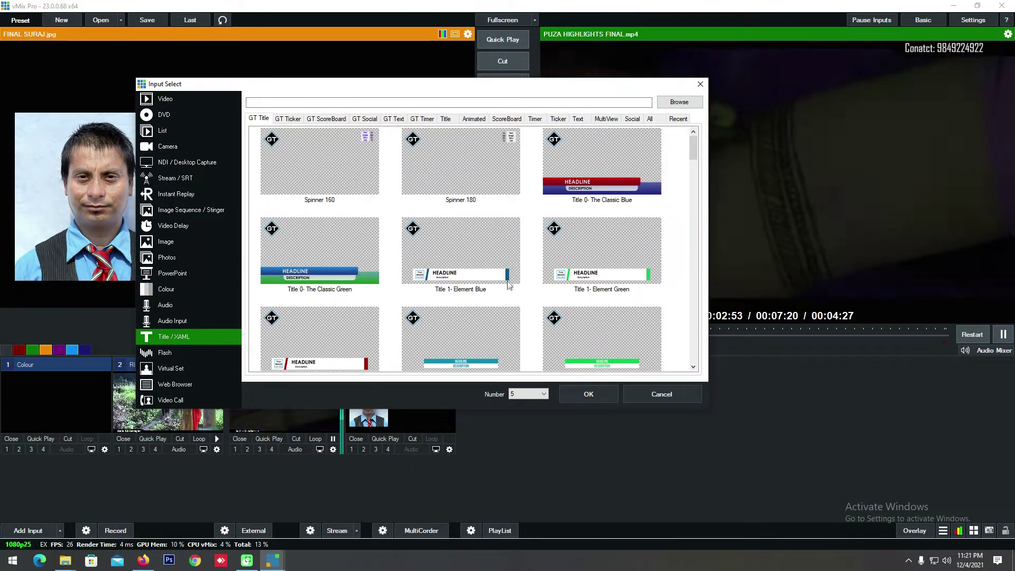
pyautogui.click(589, 395)
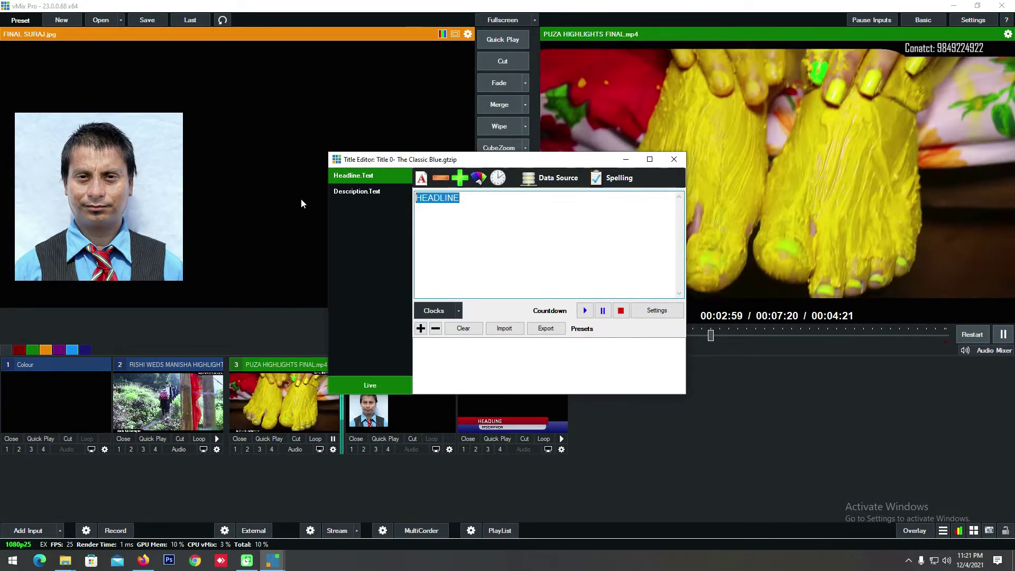
# Step: Set the title to 'Breaking news' with description 'This is Breaking news for you.' and close the editor
pyautogui.write('Breaking news')
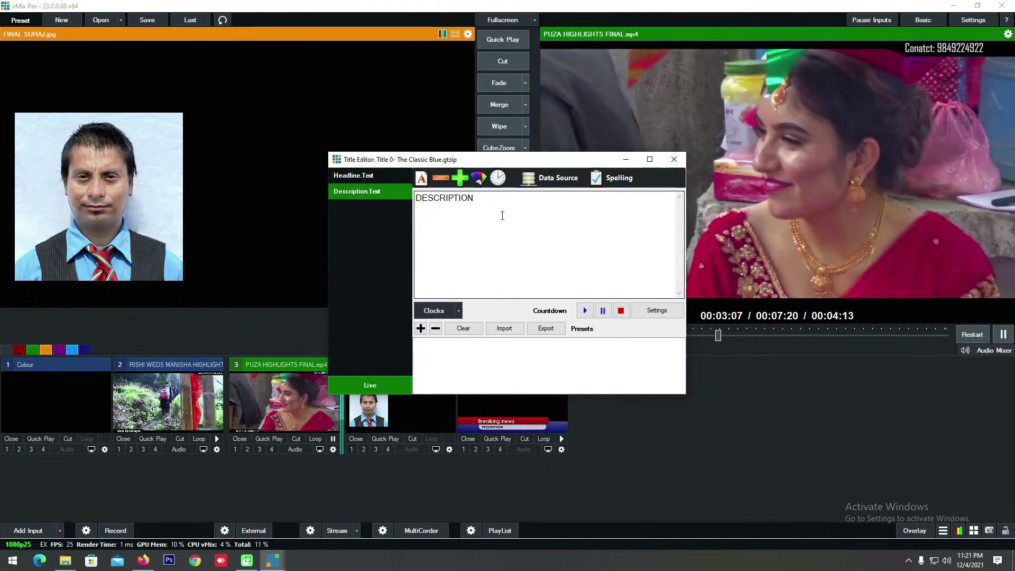
pyautogui.write('This is Brea')
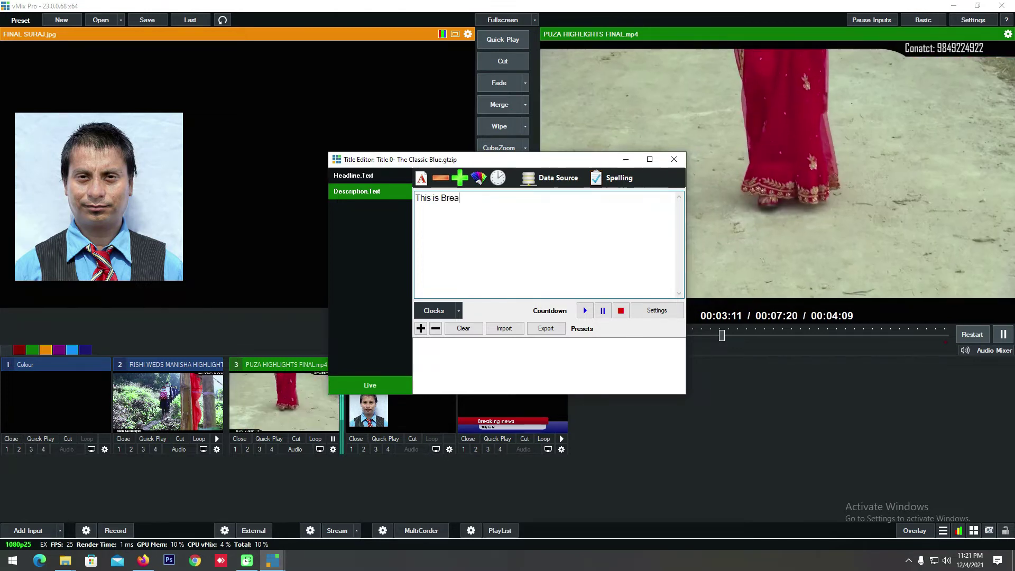
pyautogui.write('king news for ')
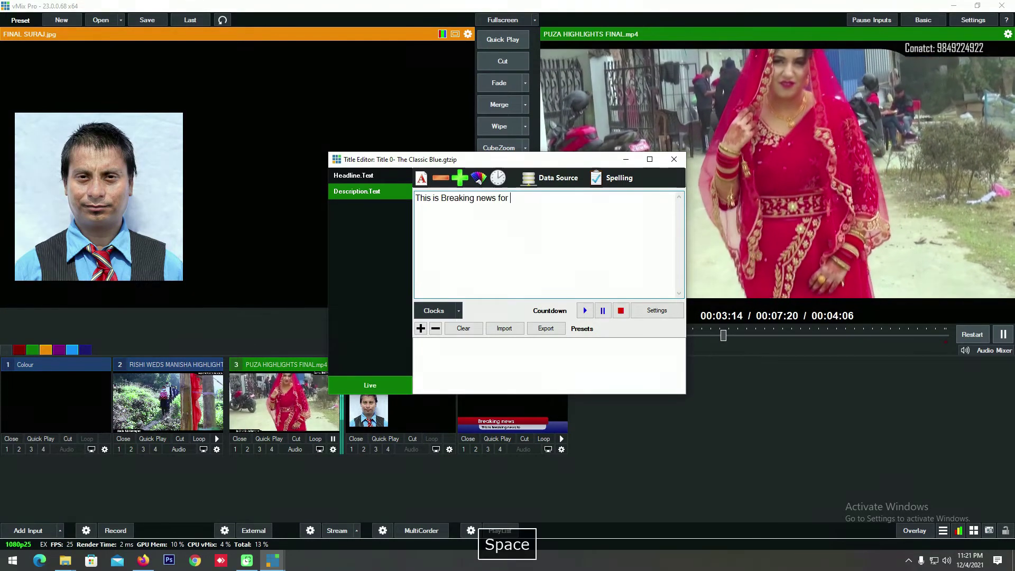
pyautogui.write('you.')
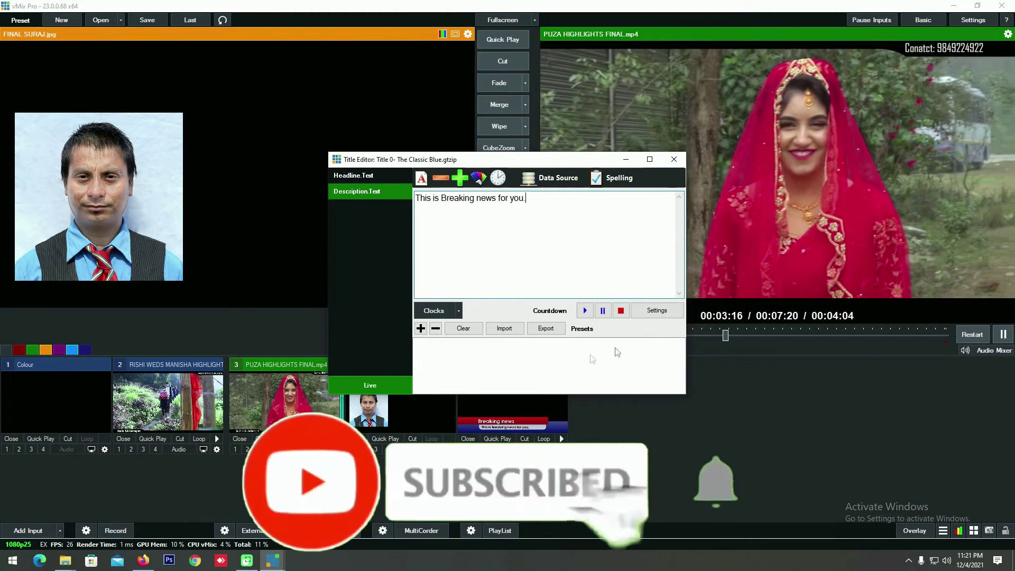
pyautogui.click(674, 159)
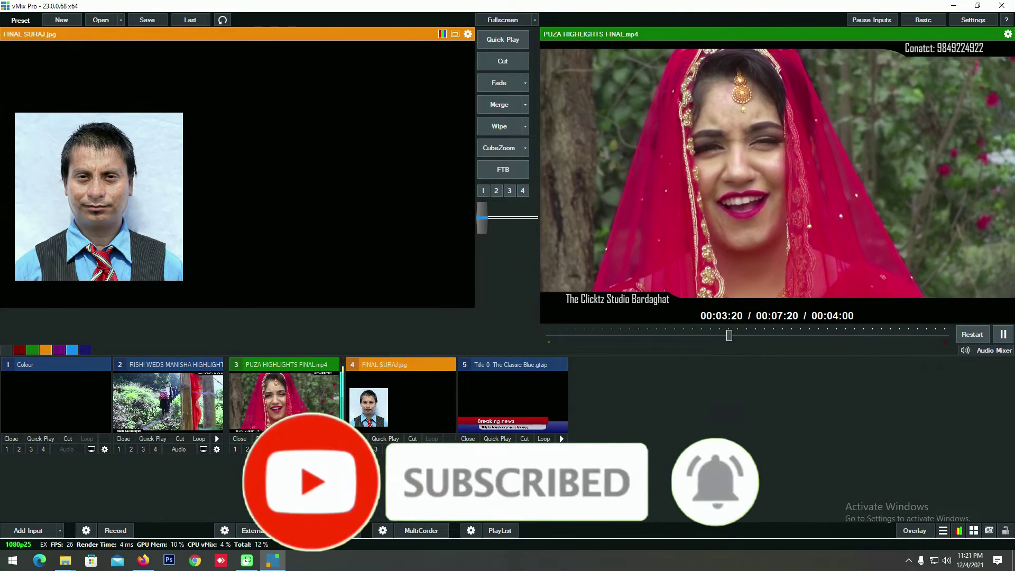
# Step: Show and hide the Breaking news title over the output twice, then open Add Input
pyautogui.click(461, 452)
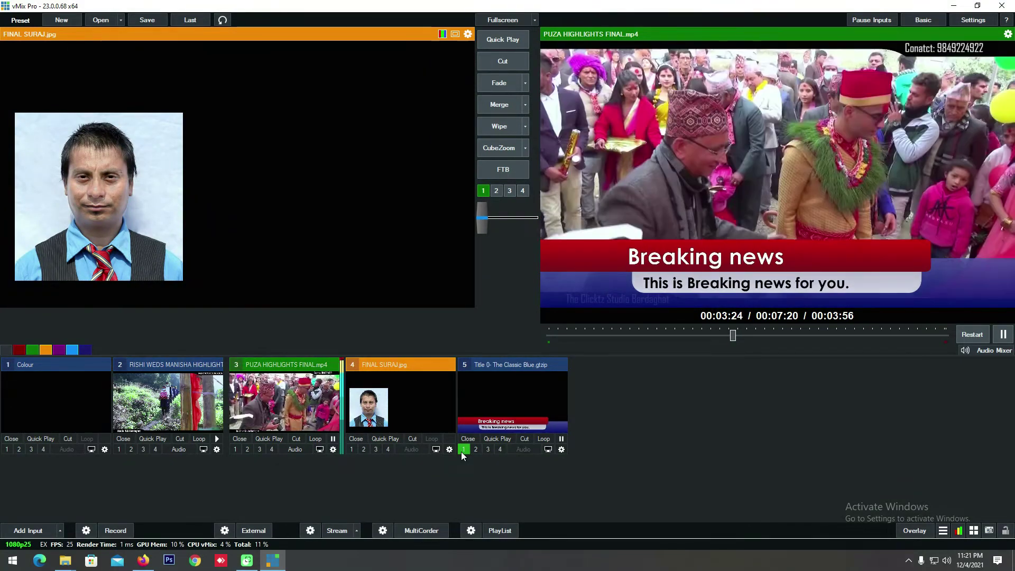
pyautogui.click(465, 453)
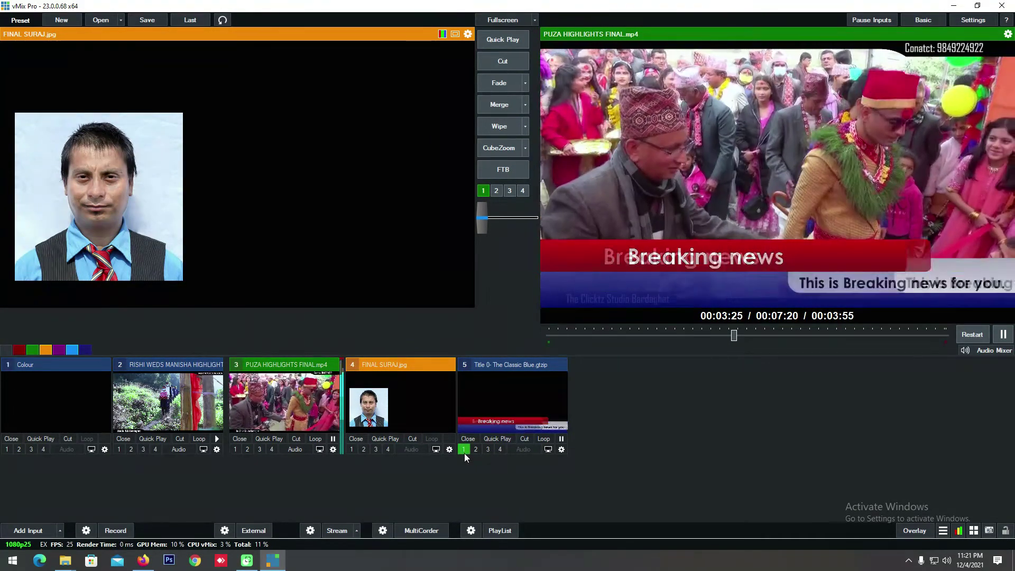
pyautogui.click(464, 453)
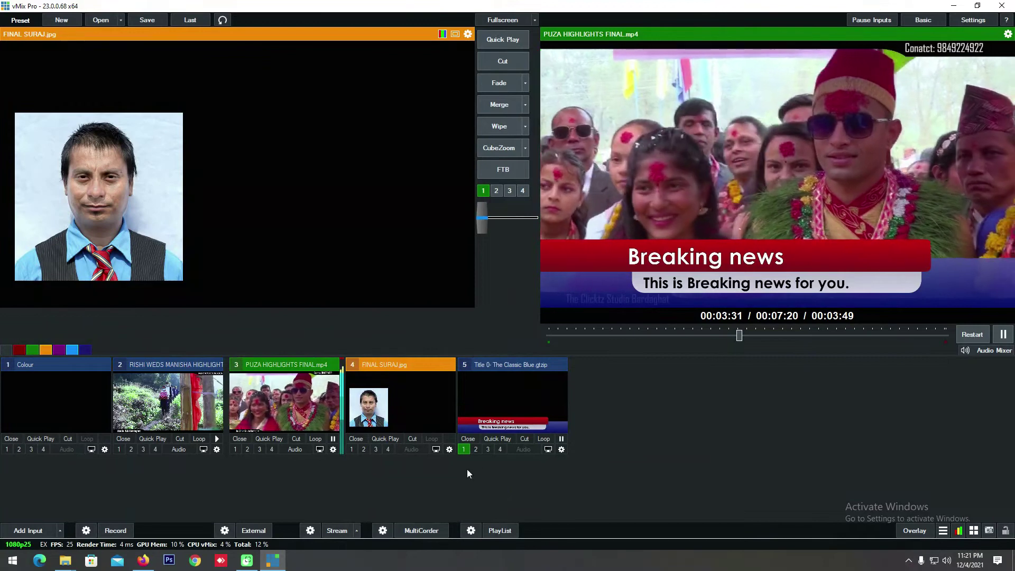
pyautogui.click(466, 451)
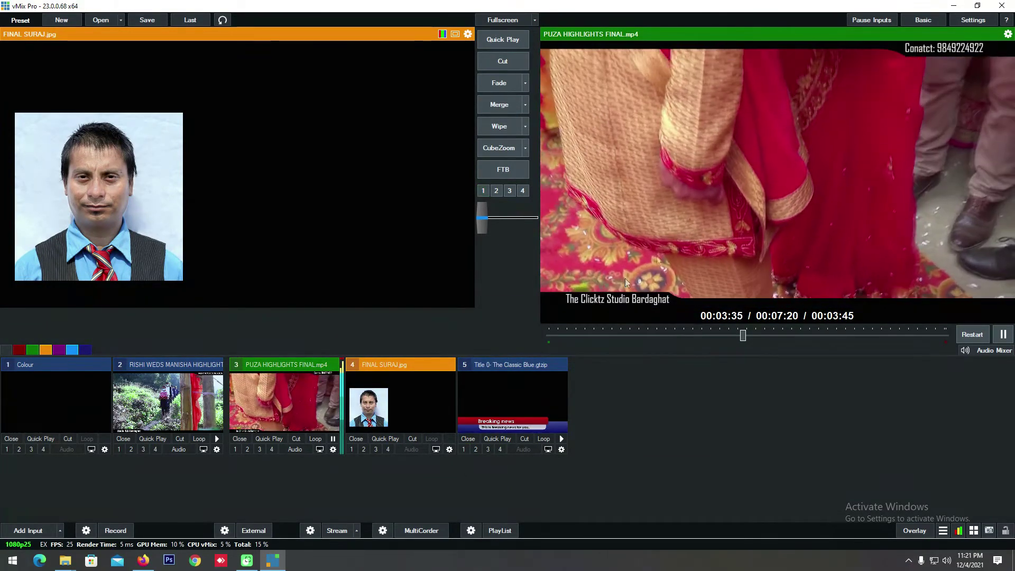
pyautogui.click(28, 530)
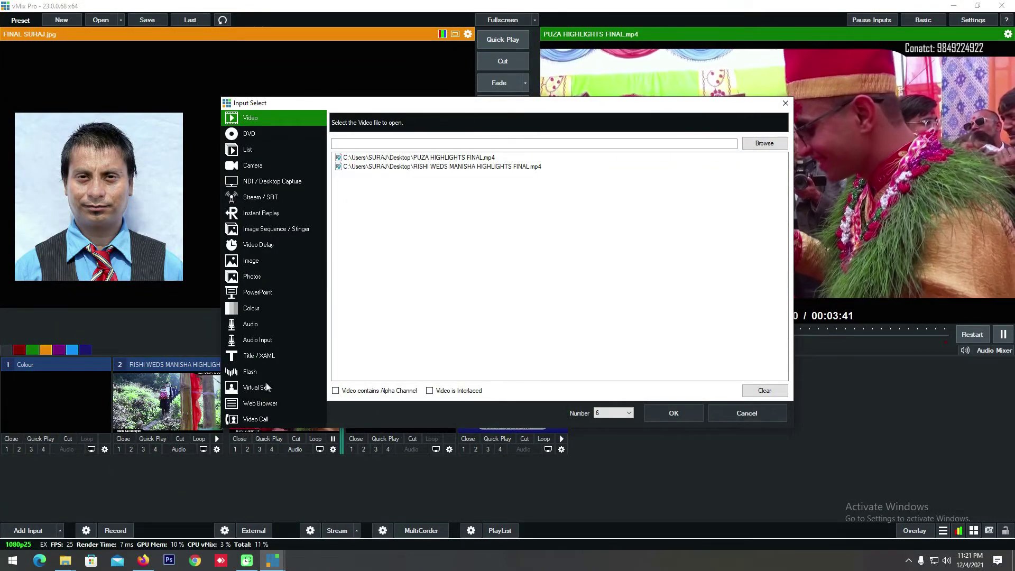
# Step: Add the GT Ticker template 'Ticker 1- Basic Red' as input 6
pyautogui.click(263, 356)
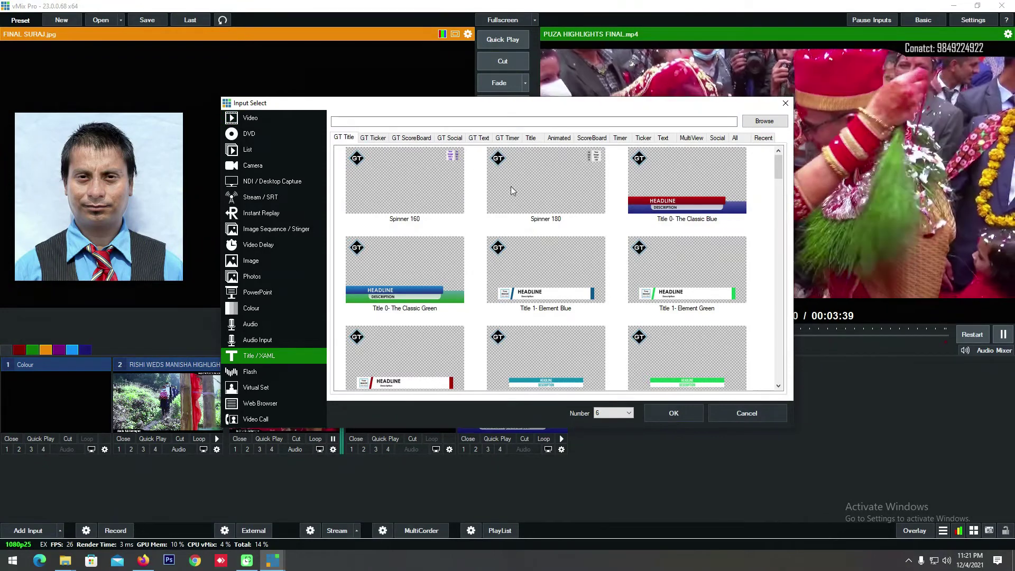
pyautogui.click(374, 138)
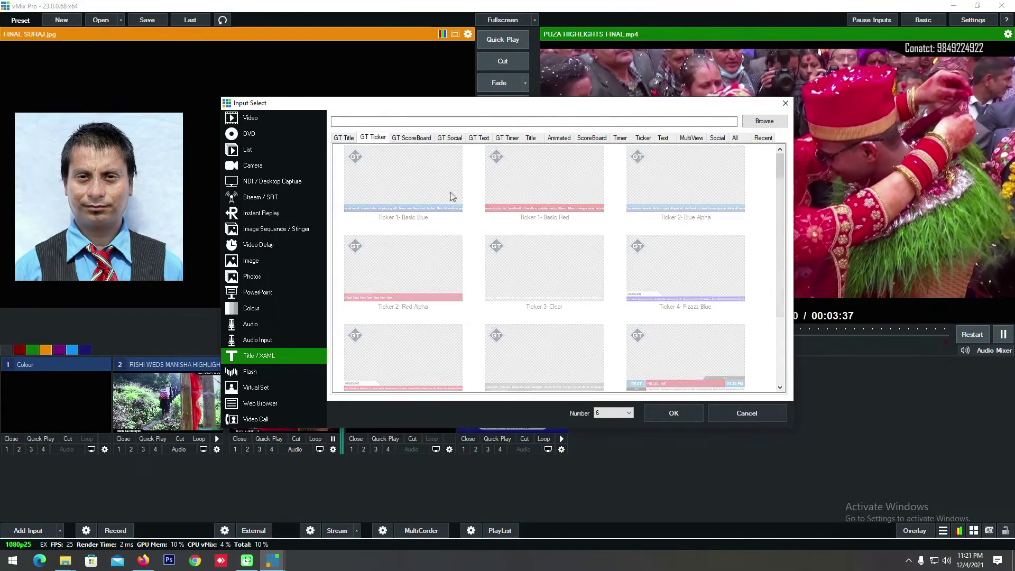
pyautogui.doubleClick(526, 201)
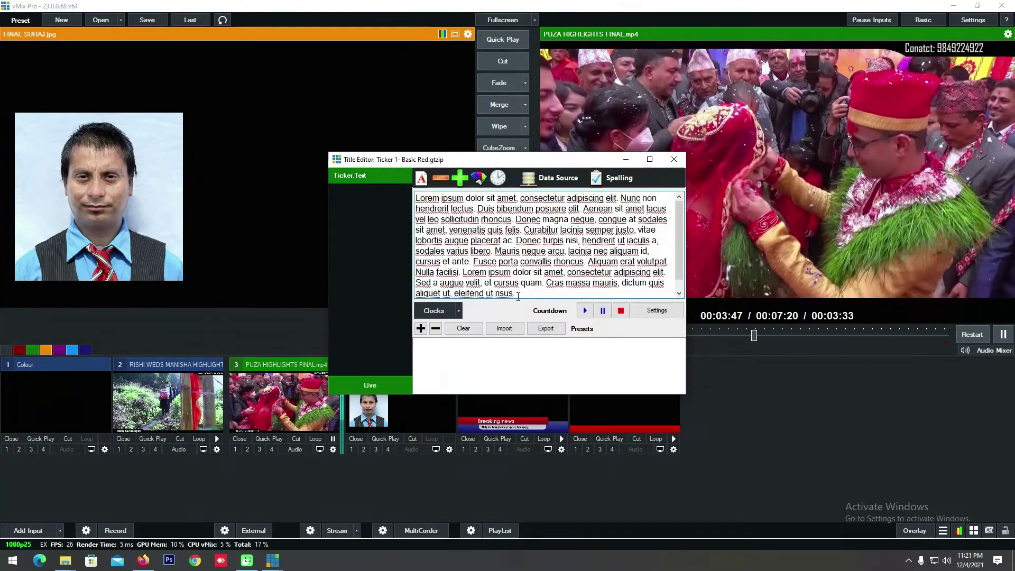
# Step: Replace the ticker text with 'A quick little brown fox jumps over a lazy dog' and overlay it
pyautogui.moveTo(518, 295); pyautogui.dragTo(315, 171)
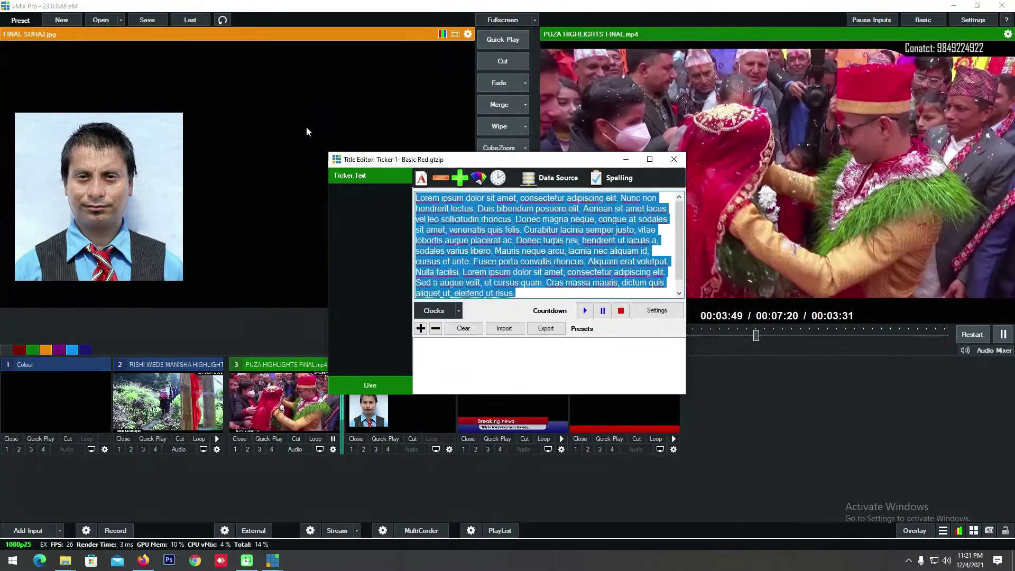
pyautogui.write('A quick l')
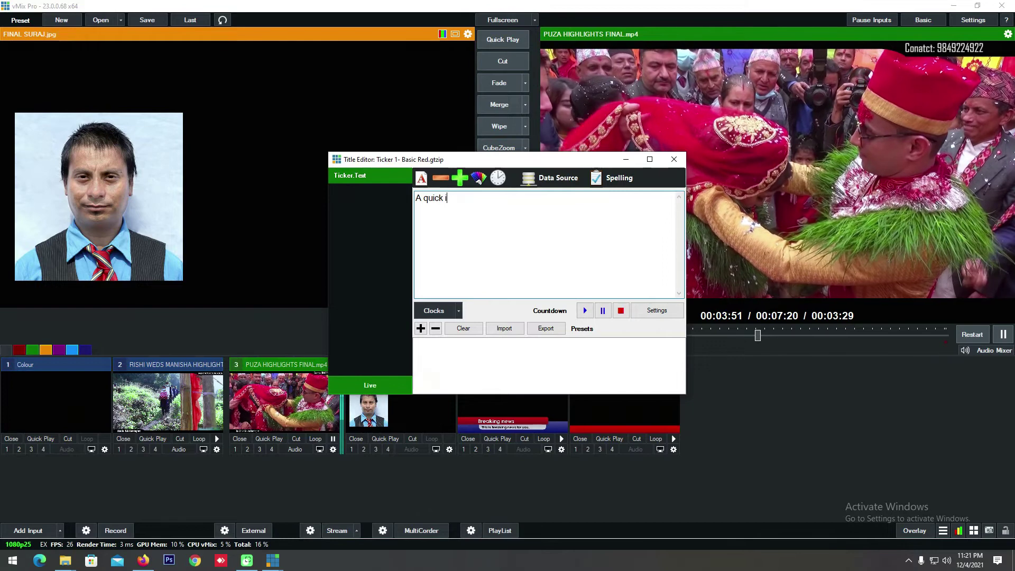
pyautogui.write('ittle brow')
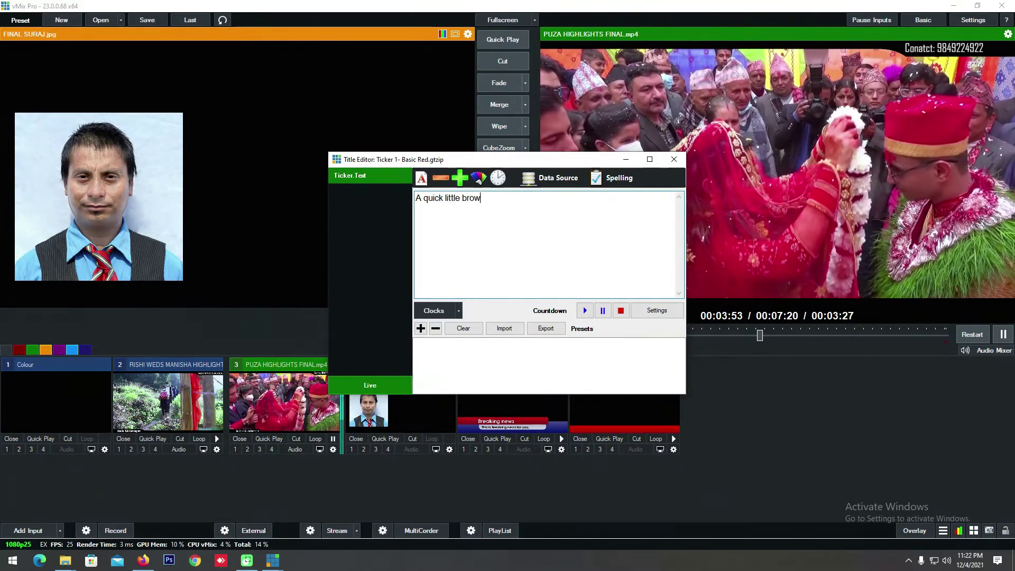
pyautogui.write('n fox jum')
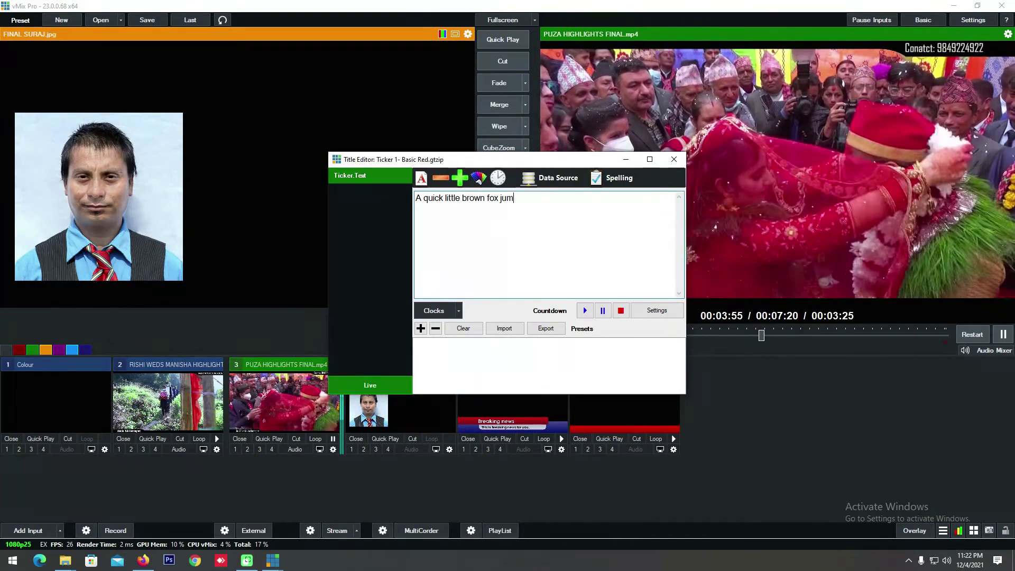
pyautogui.write('ps over a la')
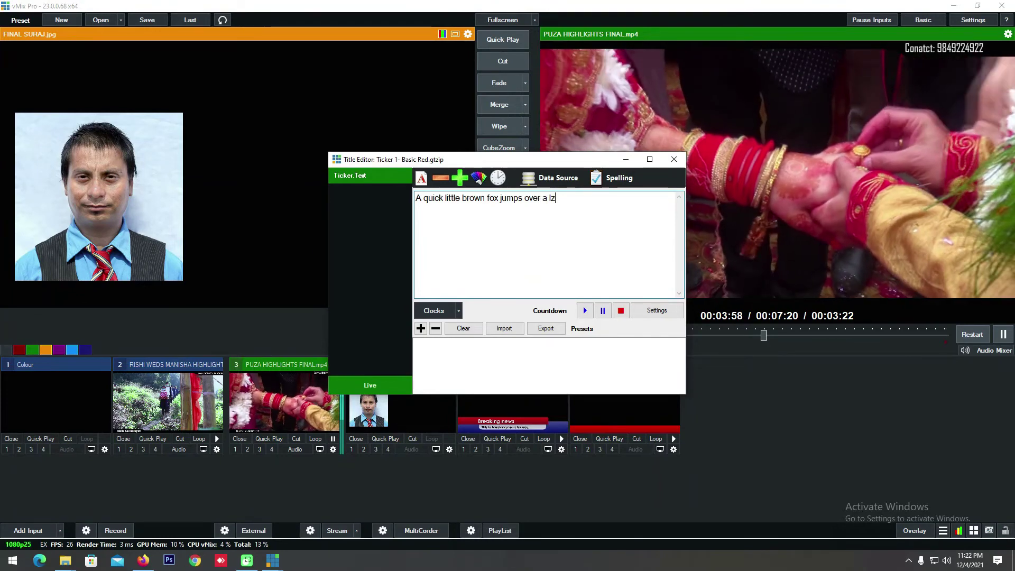
pyautogui.write('zy dog')
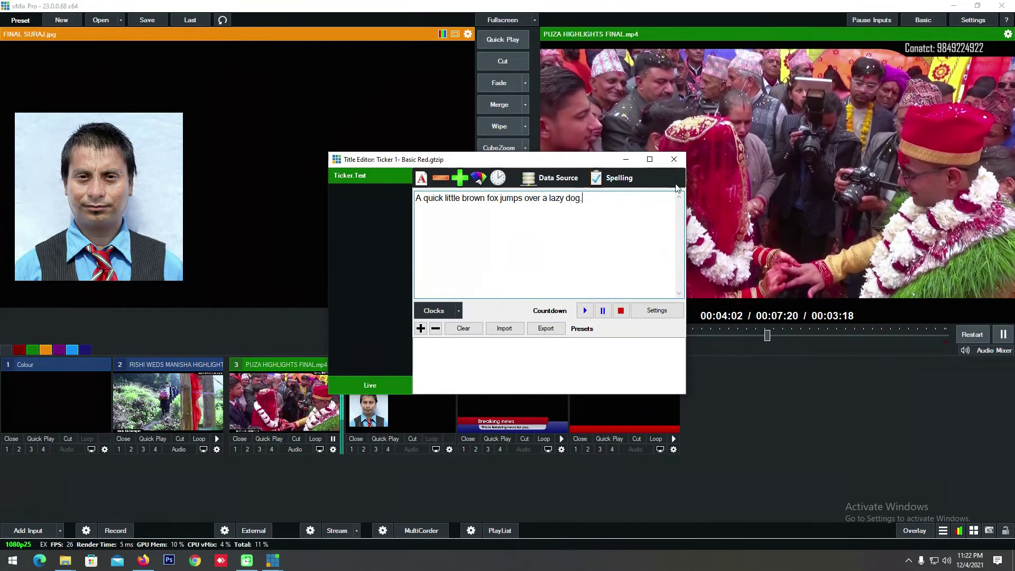
pyautogui.click(674, 159)
pyautogui.click(576, 449)
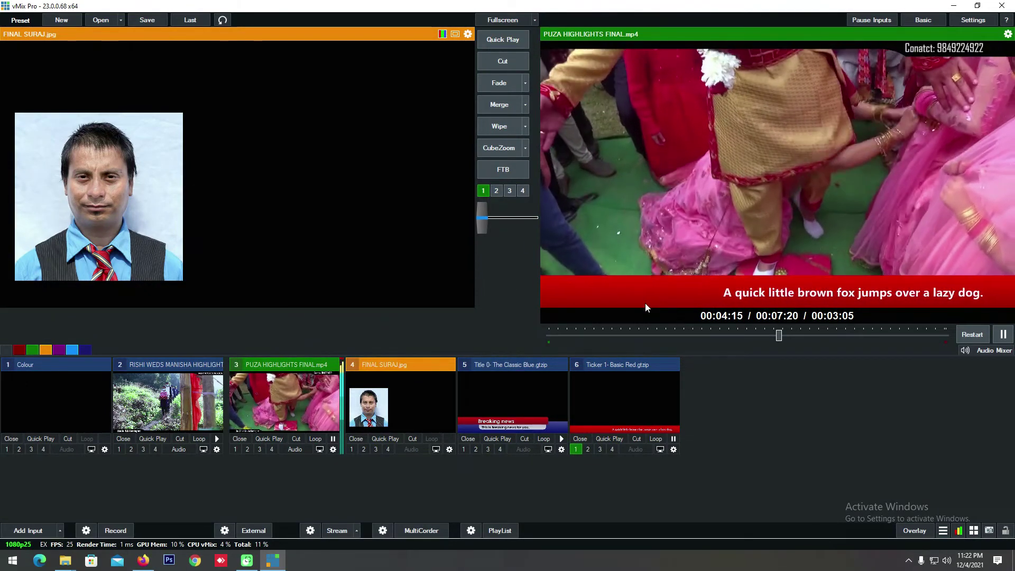
# Step: Open the Add Input window for input 7 while the red ticker keeps scrolling
pyautogui.click(28, 530)
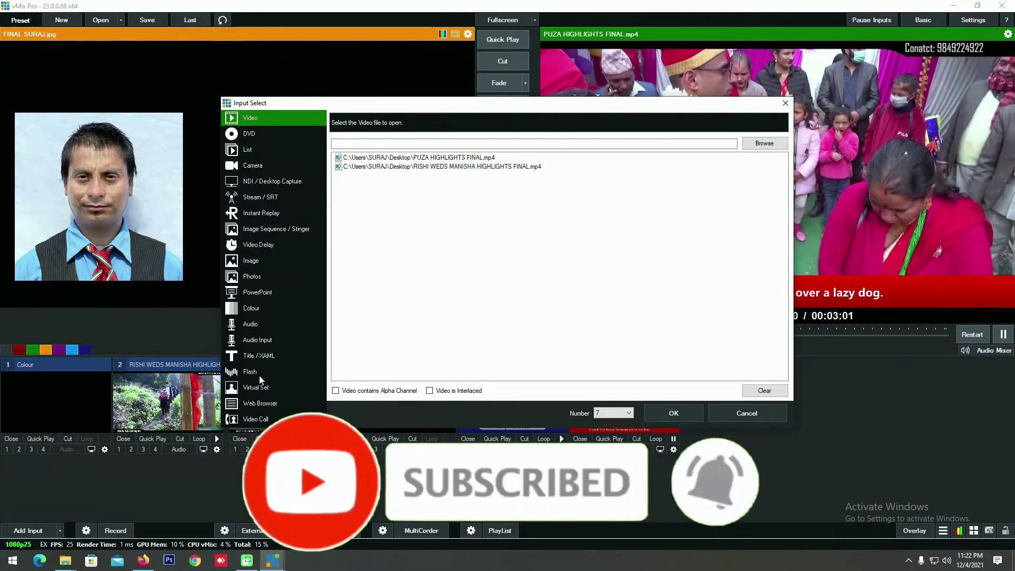
pyautogui.click(259, 373)
pyautogui.click(268, 358)
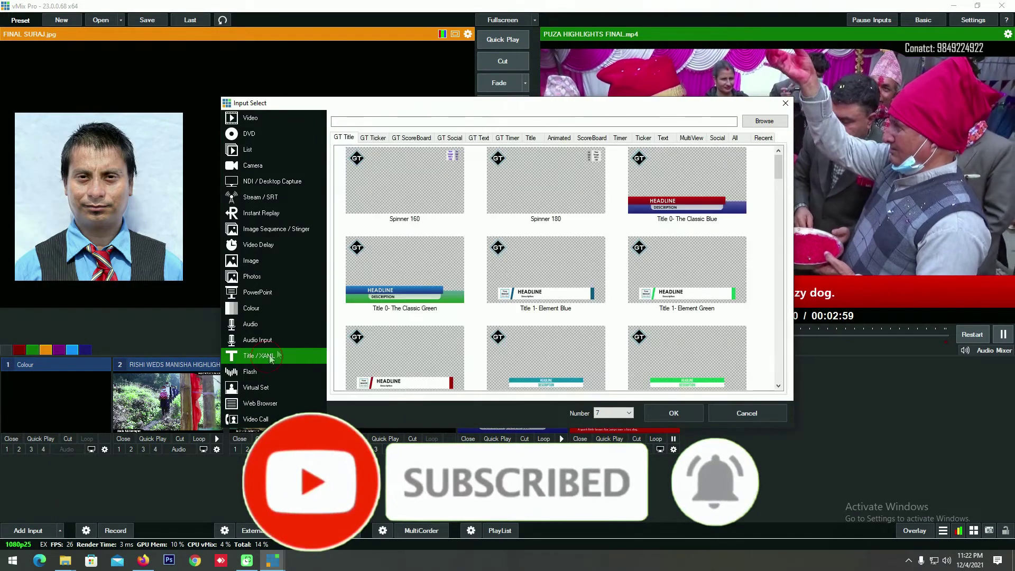
pyautogui.click(665, 206)
pyautogui.click(517, 283)
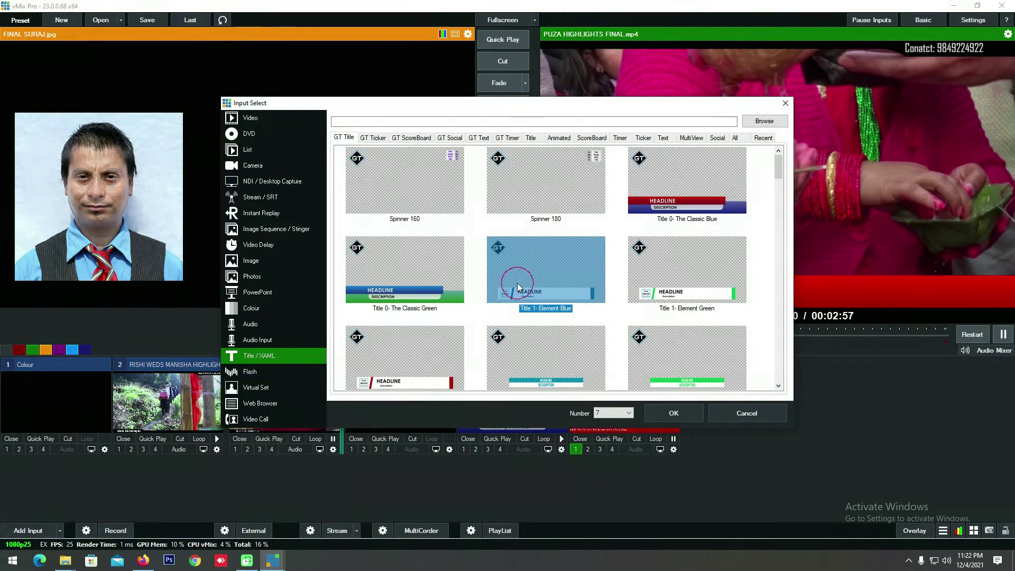
pyautogui.scroll(-10, 517, 285)
pyautogui.scroll(-3, 518, 283)
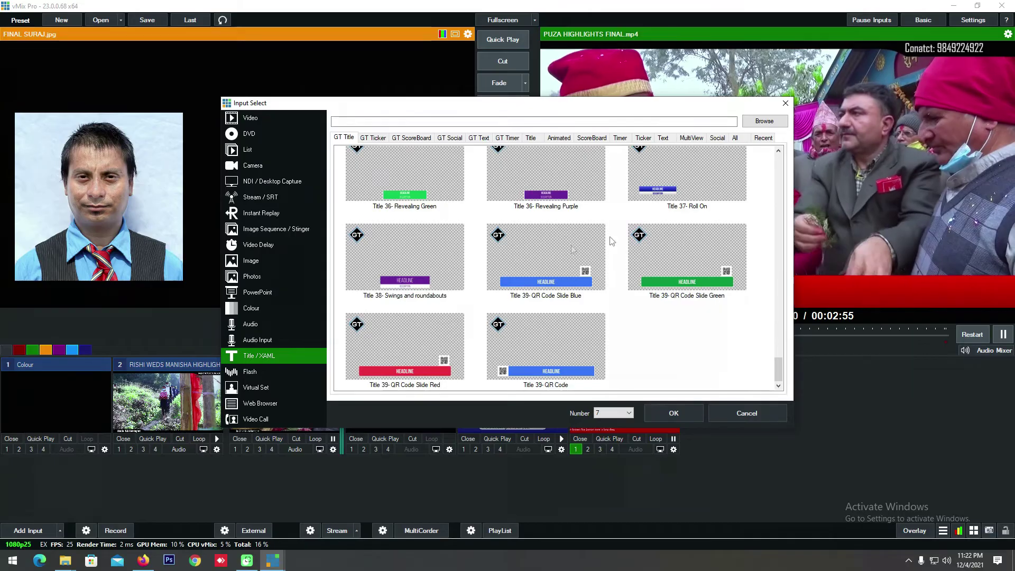
pyautogui.click(379, 139)
pyautogui.click(411, 137)
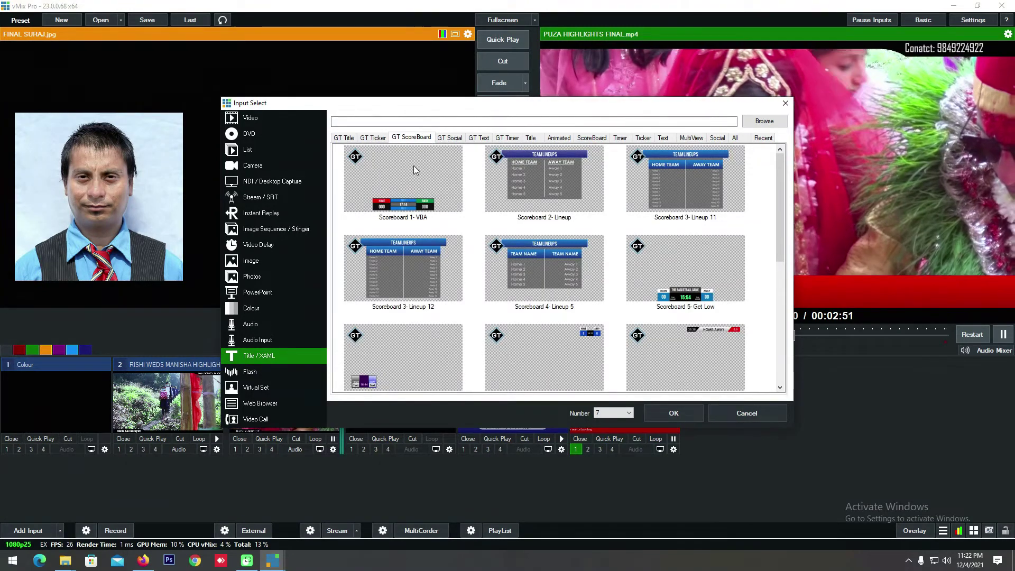
pyautogui.click(441, 174)
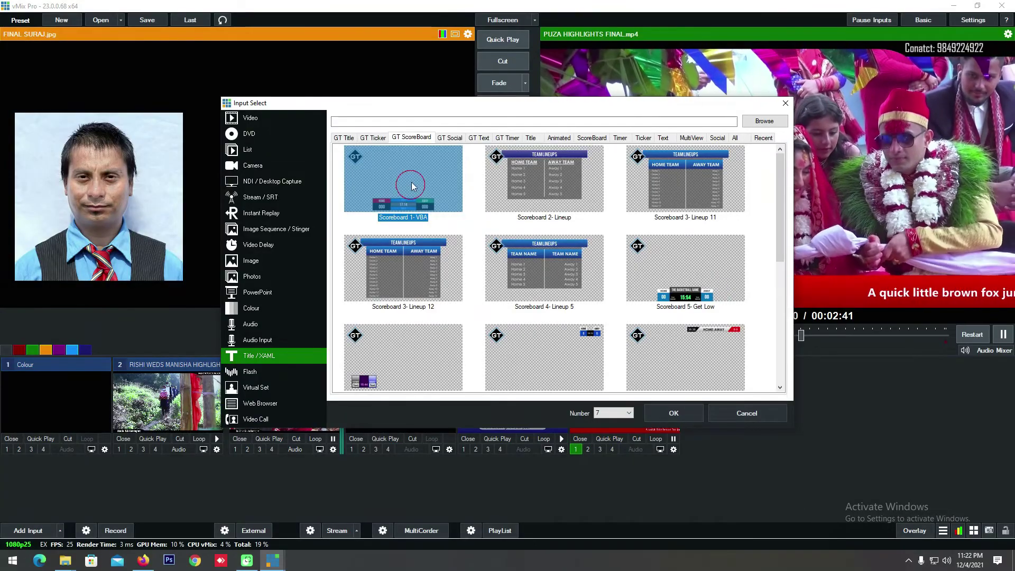
pyautogui.click(452, 138)
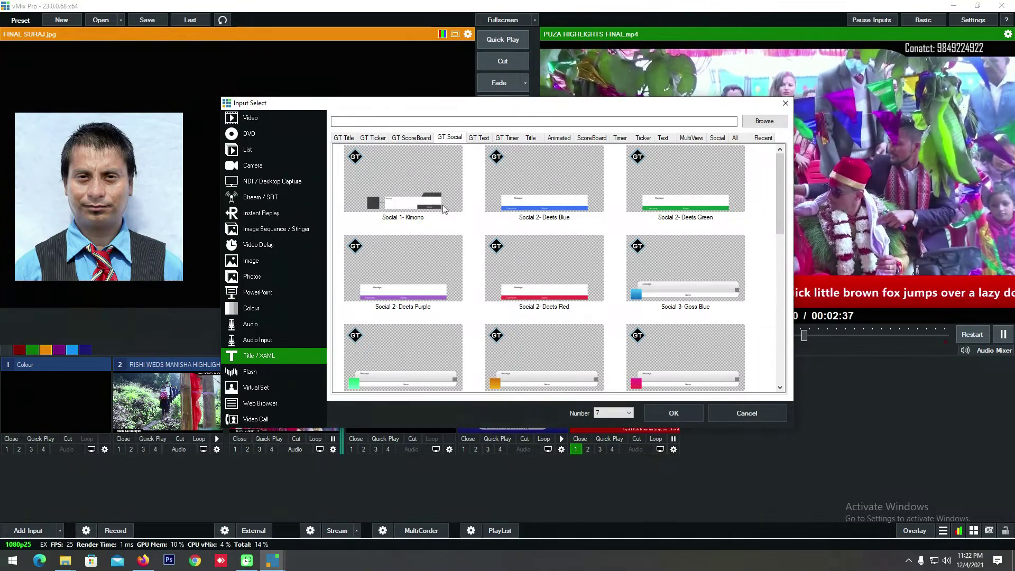
pyautogui.click(437, 190)
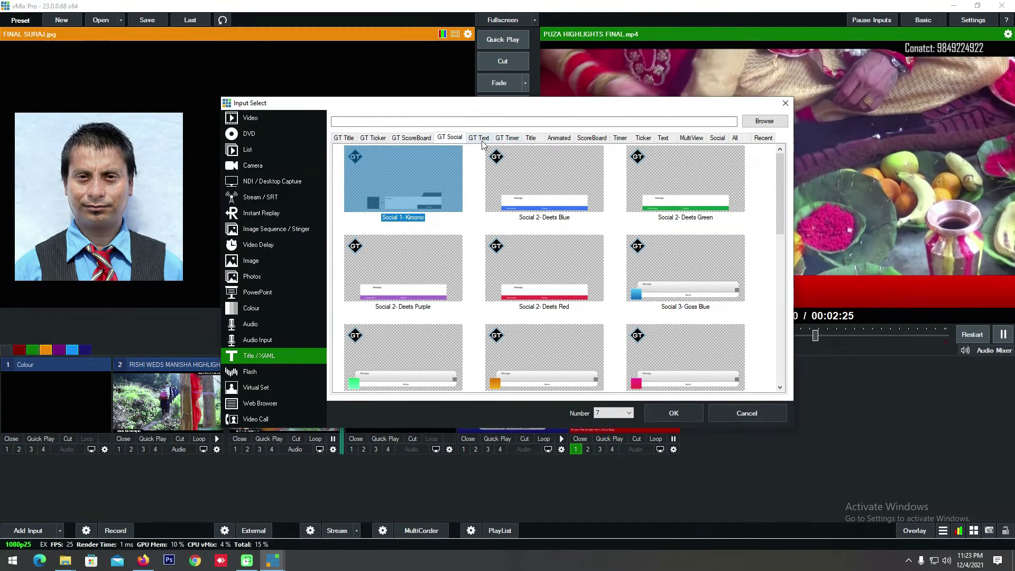
pyautogui.hotkey('ctrl', 'Tab')
pyautogui.hotkey('ctrl', 'Tab')
pyautogui.hotkey('ctrl', 'Tab')
pyautogui.hotkey('ctrl', 'shift', 'Tab')
pyautogui.hotkey('ctrl', 'shift', 'Tab')
pyautogui.hotkey('ctrl', 'shift', 'Tab')
pyautogui.hotkey('ctrl', 'shift', 'Tab')
pyautogui.hotkey('ctrl', 'shift', 'Tab')
pyautogui.hotkey('ctrl', 'shift', 'Tab')
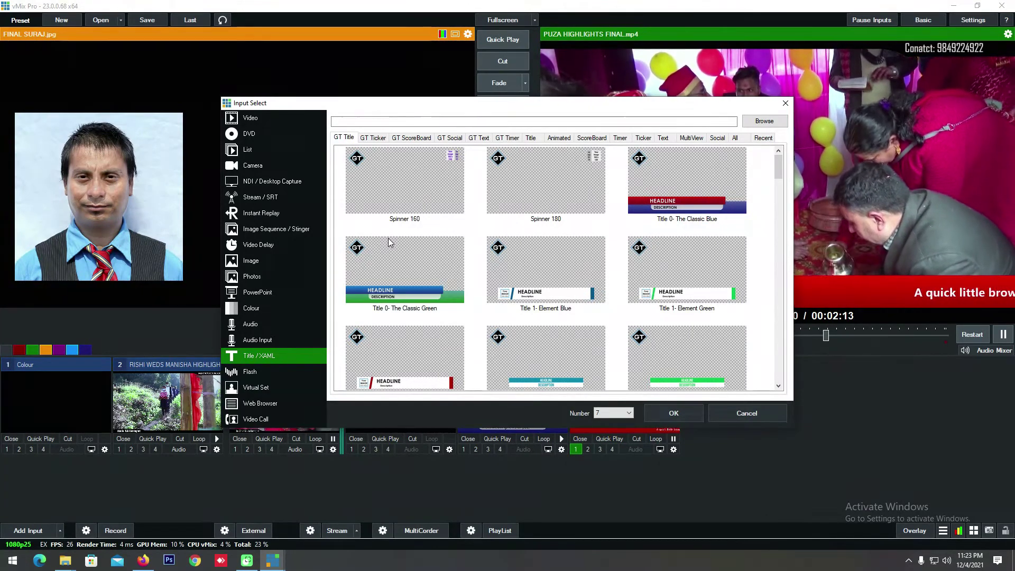
pyautogui.moveTo(428, 107); pyautogui.dragTo(369, 102)
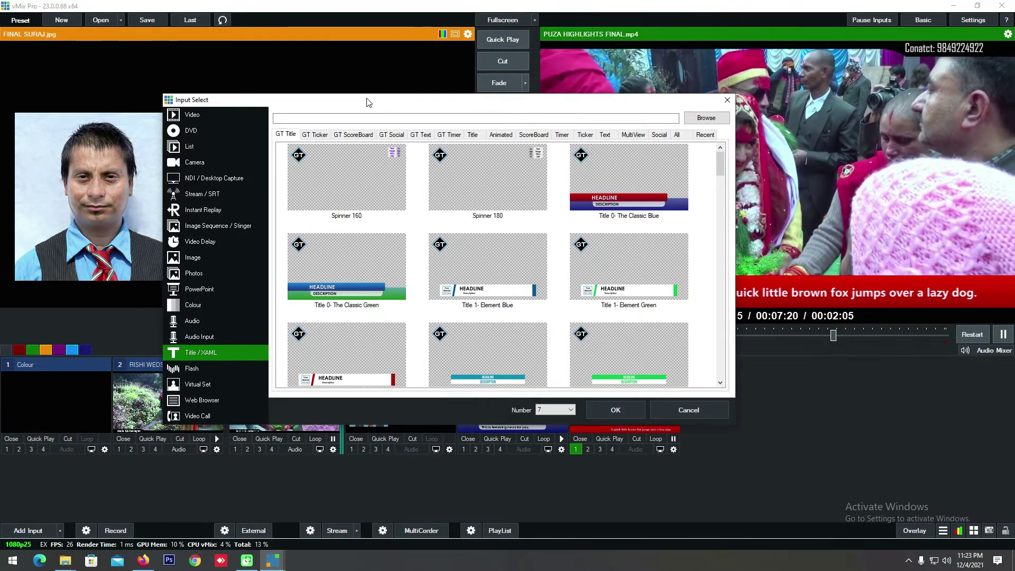
pyautogui.moveTo(377, 104); pyautogui.dragTo(357, 54)
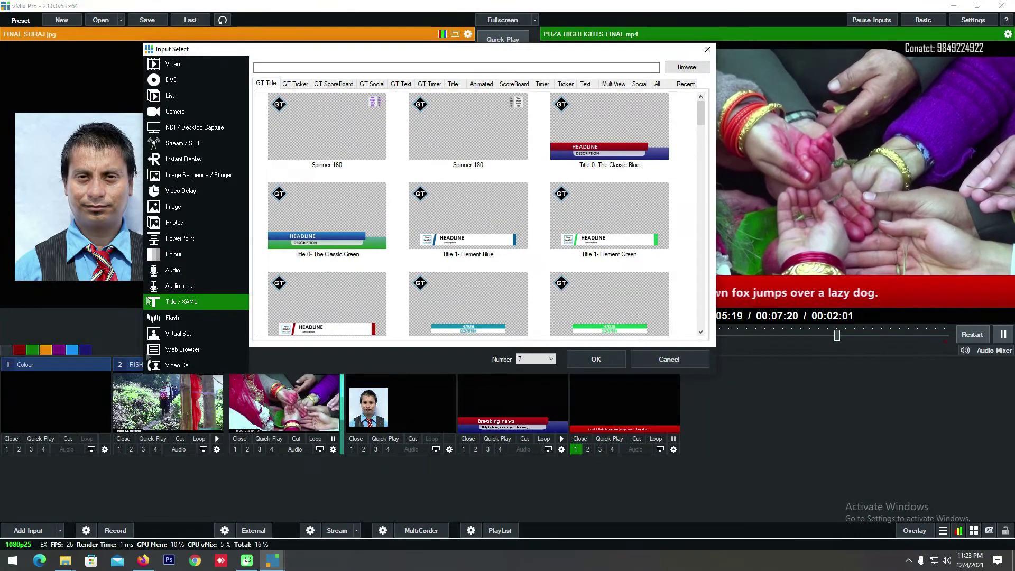
# Step: Choose the 9B_WIDE studio from the Virtual Set templates and add it as input 7
pyautogui.click(178, 333)
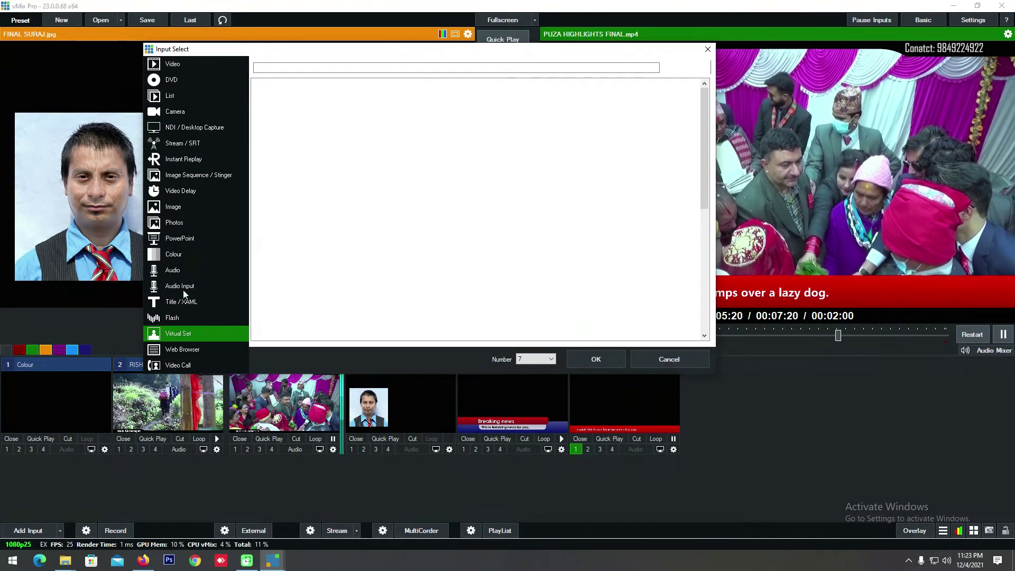
pyautogui.click(183, 302)
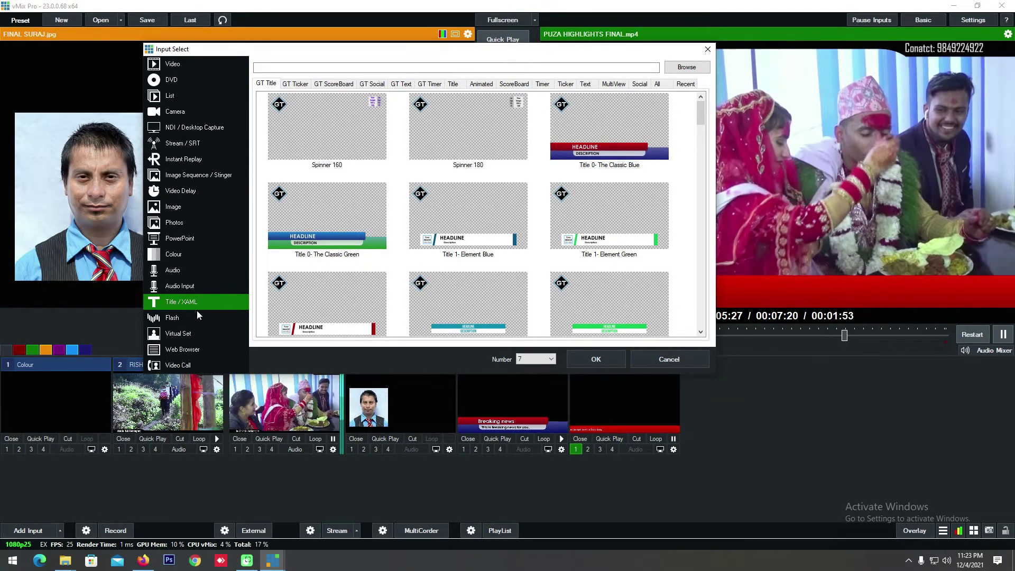
pyautogui.click(190, 334)
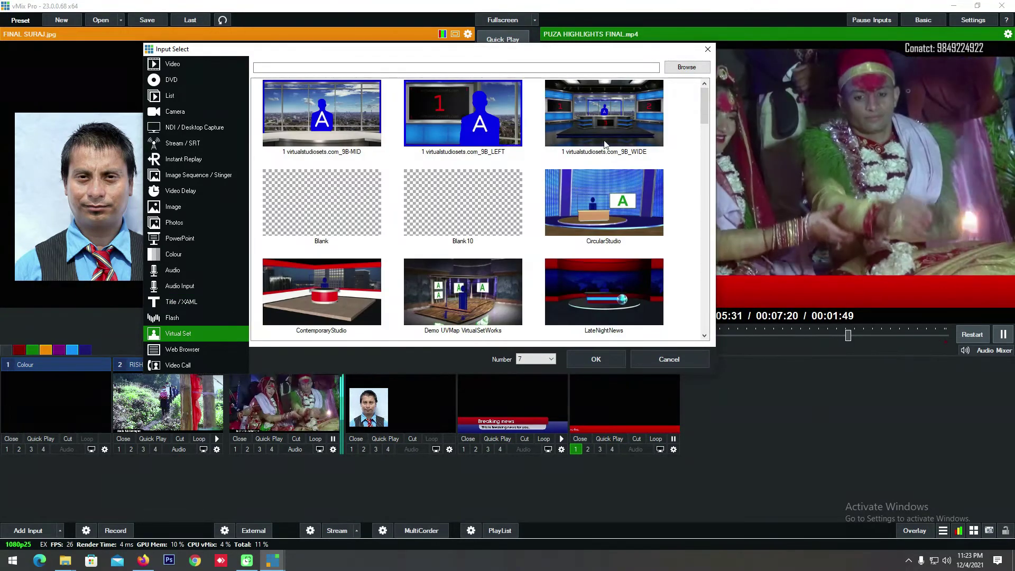
pyautogui.click(592, 193)
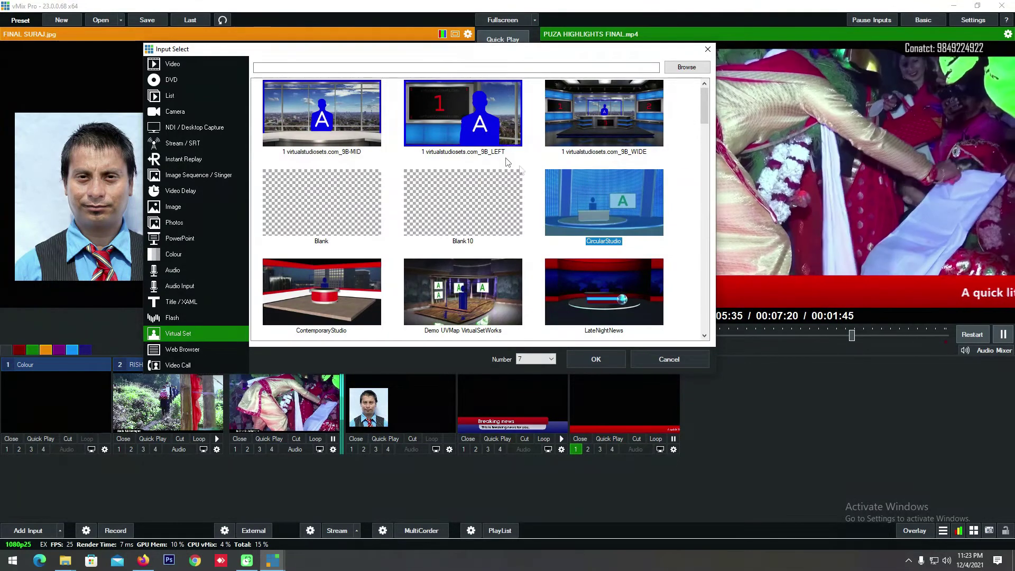
pyautogui.click(604, 119)
pyautogui.click(587, 362)
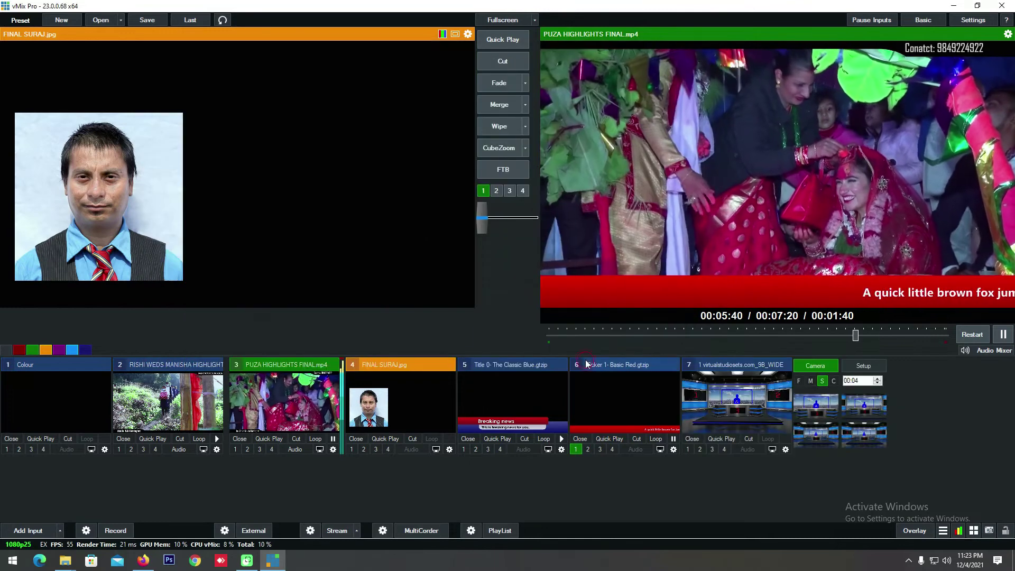
# Step: Preview input 7, the 9B_WIDE virtual studio, and T-bar it to the live output
pyautogui.click(737, 399)
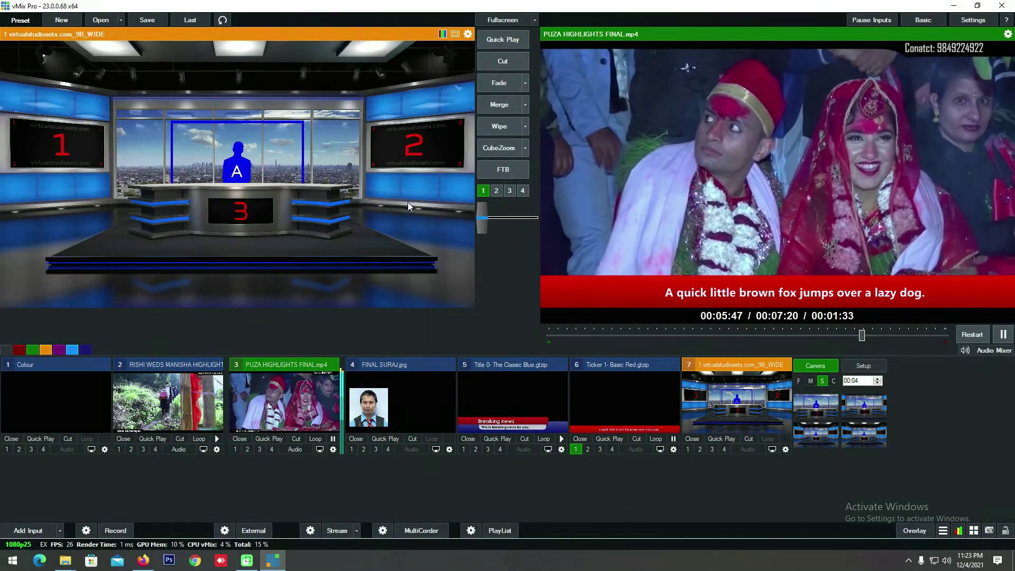
pyautogui.moveTo(480, 217); pyautogui.dragTo(426, 227)
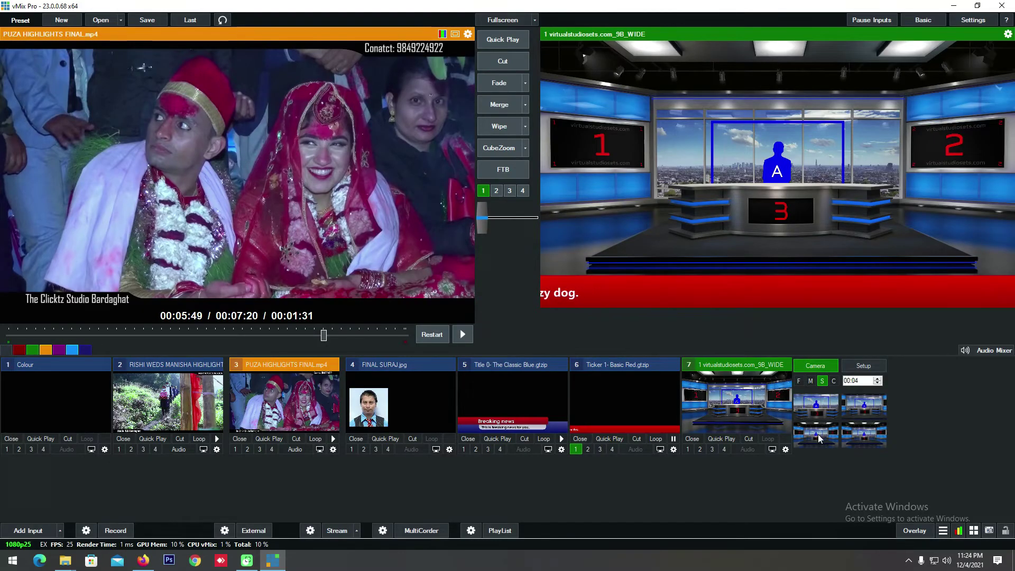
# Step: Switch the live studio to closer camera presets framing the presenter silhouette and desk
pyautogui.click(817, 417)
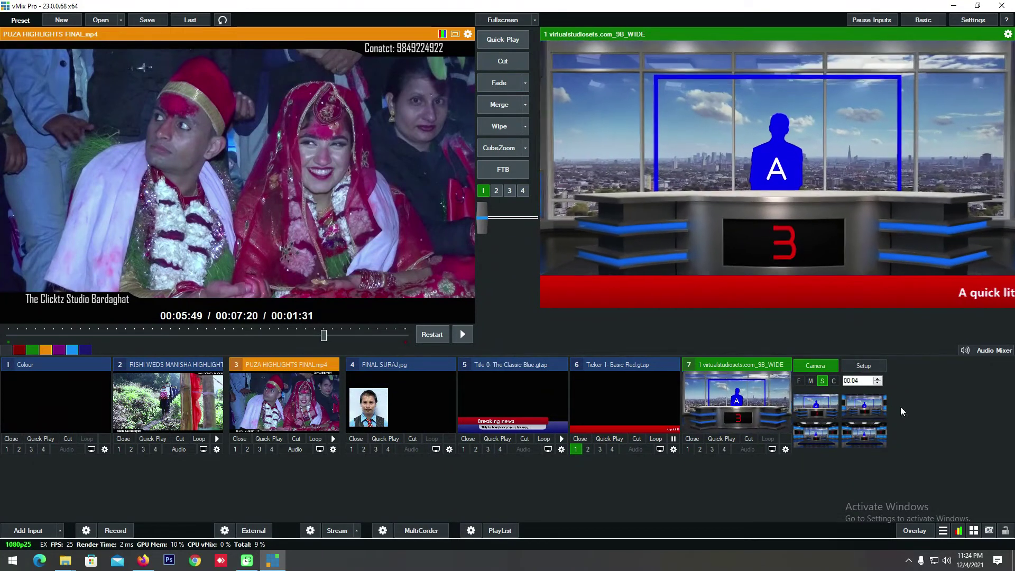
pyautogui.click(869, 409)
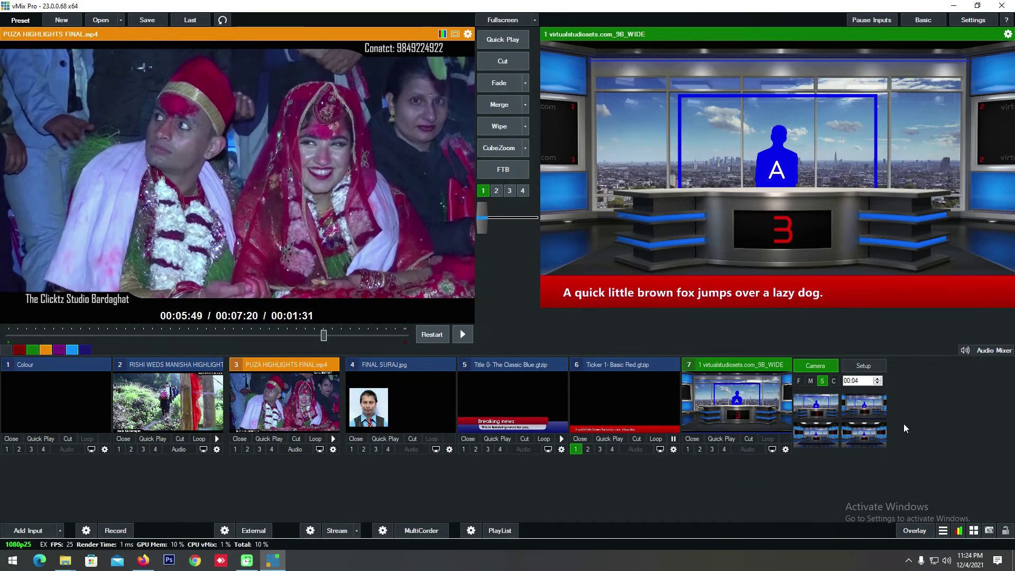
pyautogui.click(30, 531)
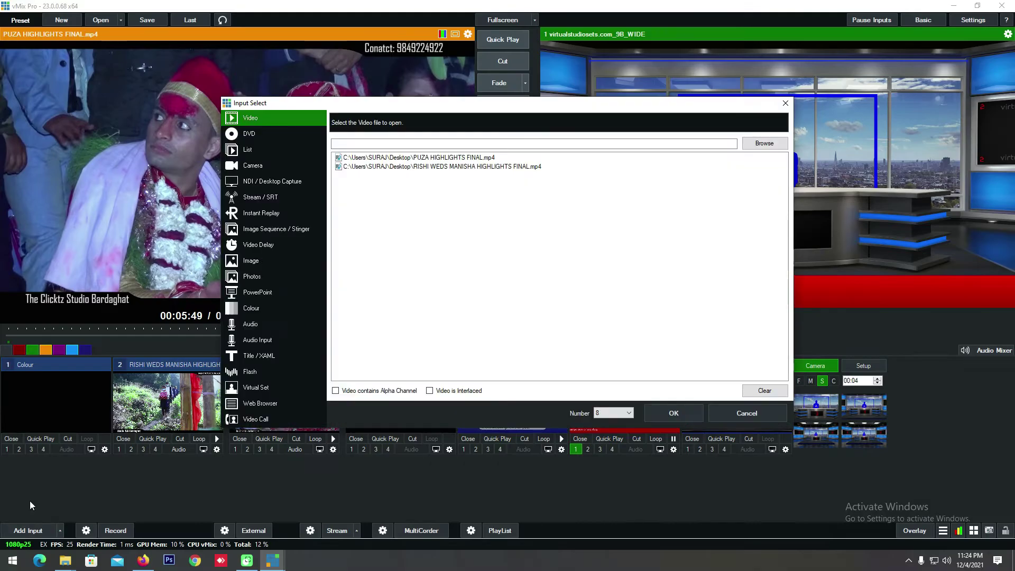
pyautogui.click(265, 388)
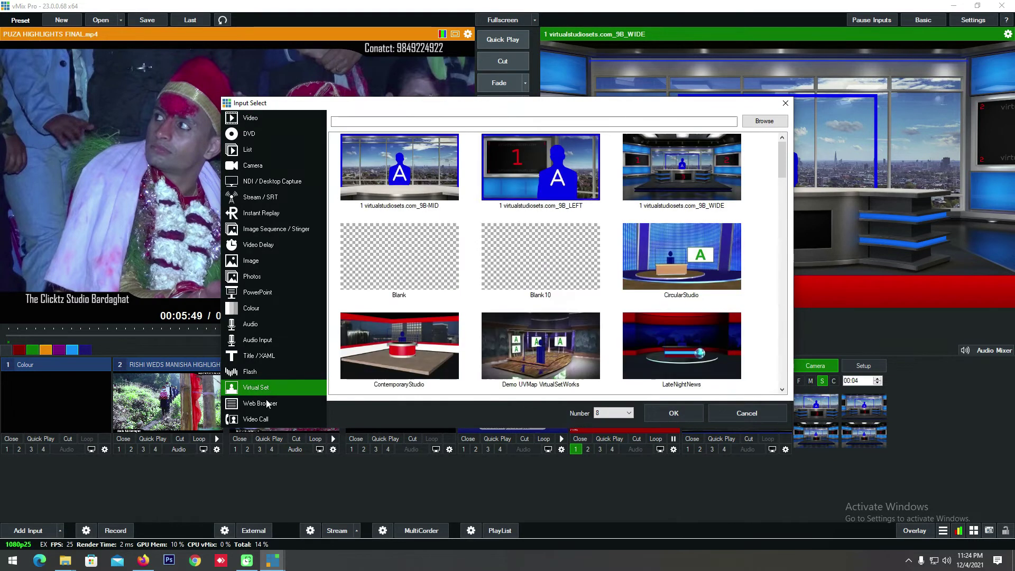
pyautogui.click(267, 404)
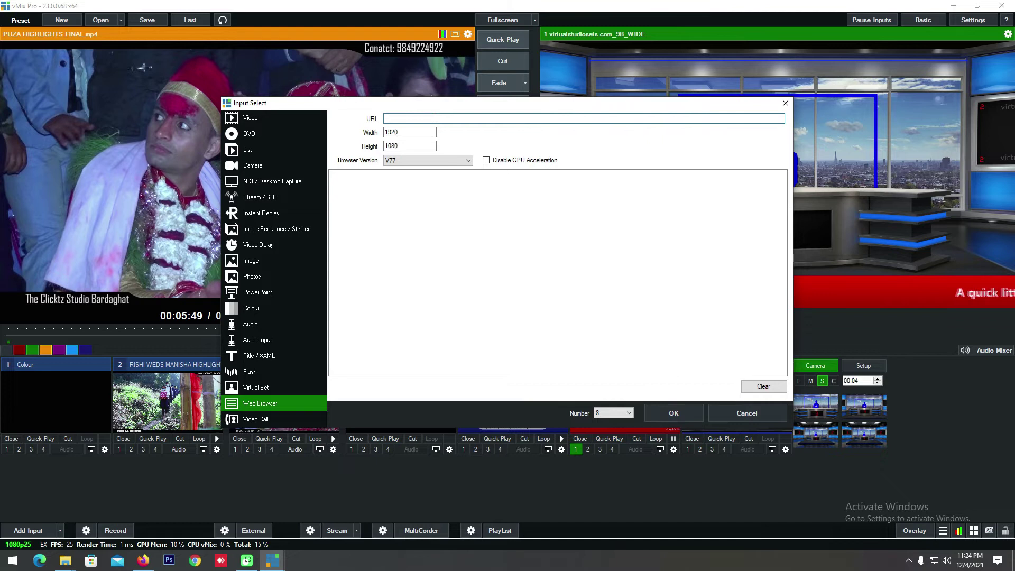
pyautogui.write('www.facebook.com')
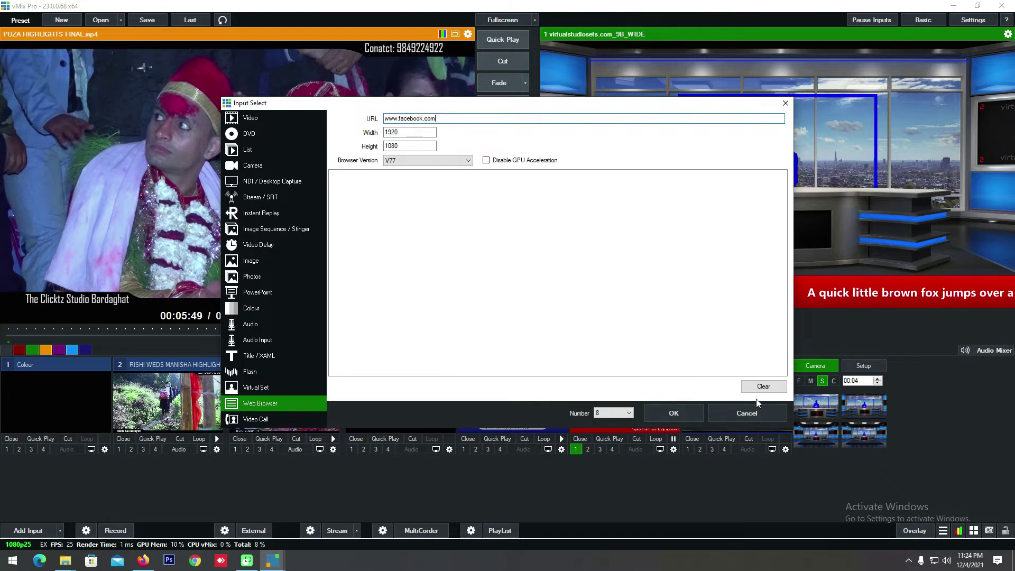
pyautogui.click(683, 418)
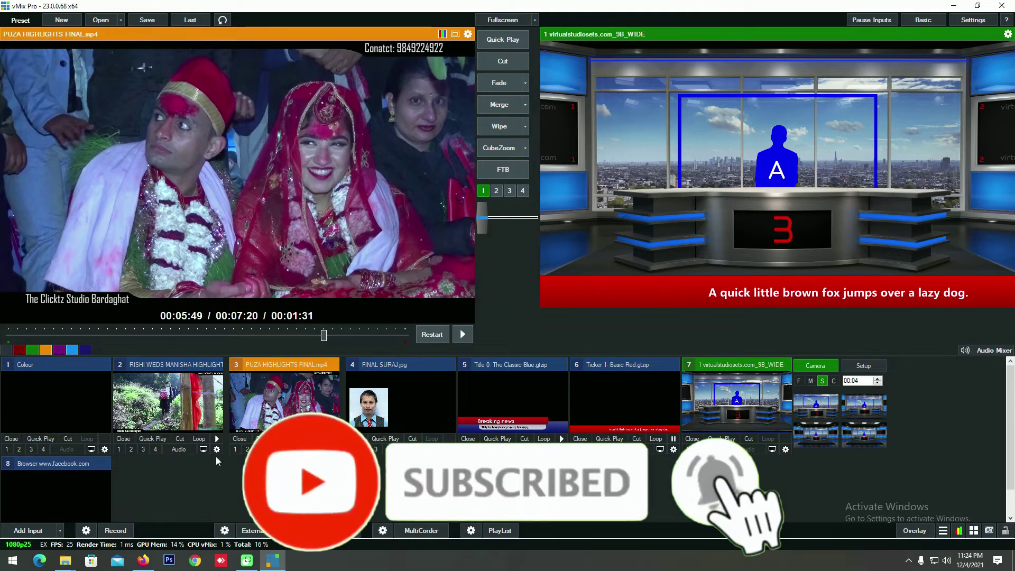
# Step: Cut the Facebook browser input live, then open and dismiss Facebook's sign-up form
pyautogui.click(69, 470)
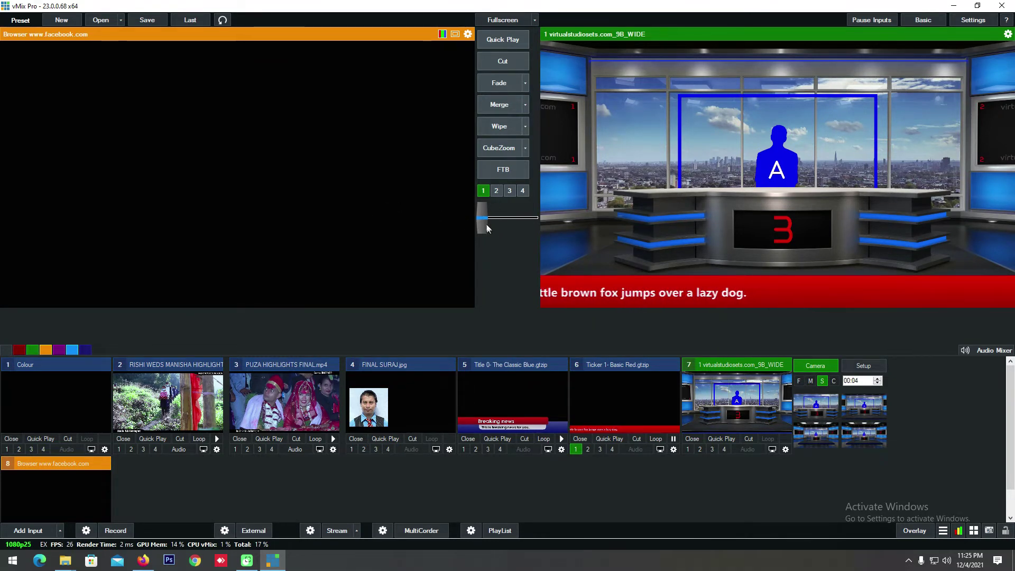
pyautogui.press('space')
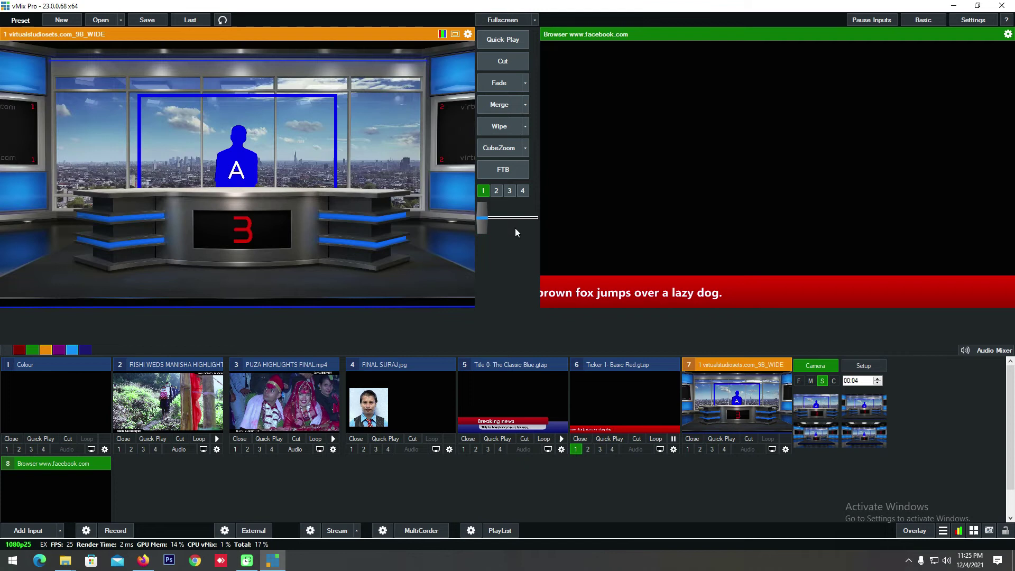
pyautogui.press('space')
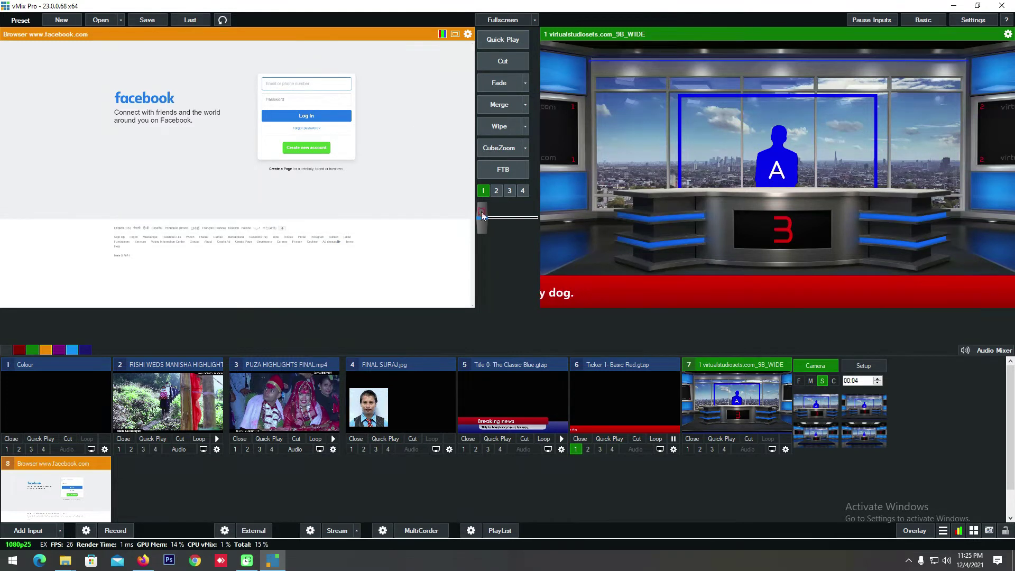
pyautogui.press('space')
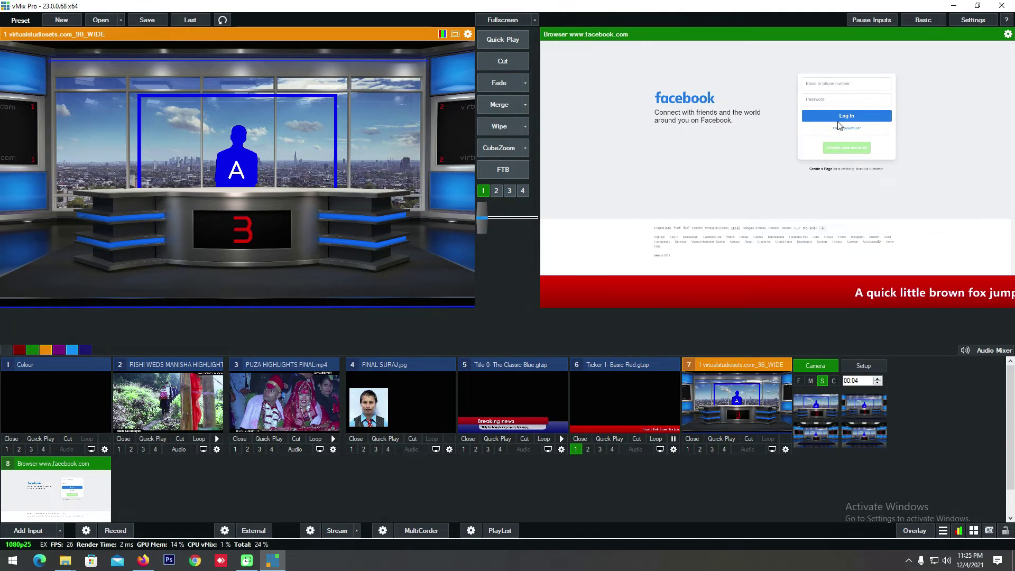
pyautogui.click(832, 86)
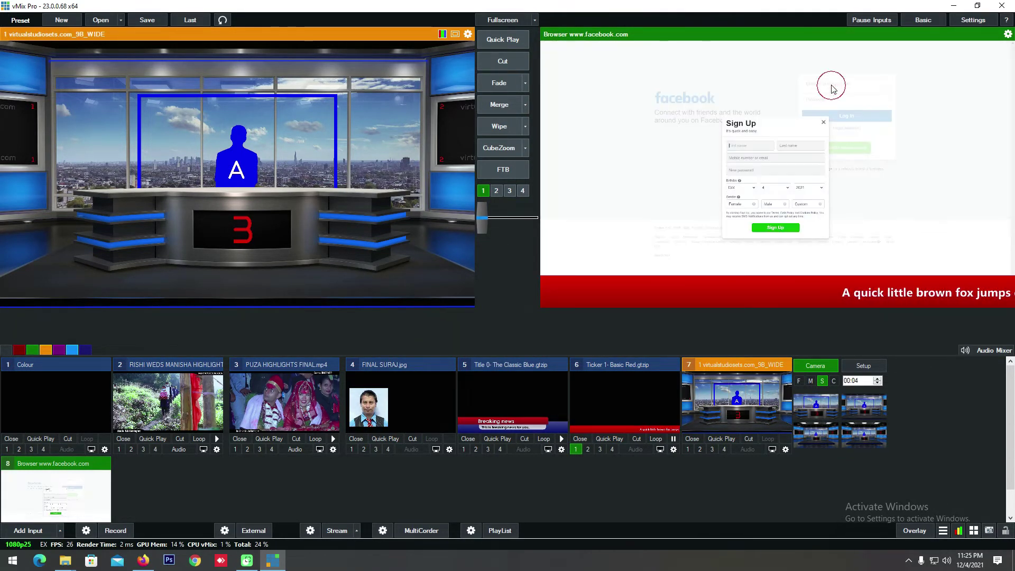
pyautogui.click(825, 125)
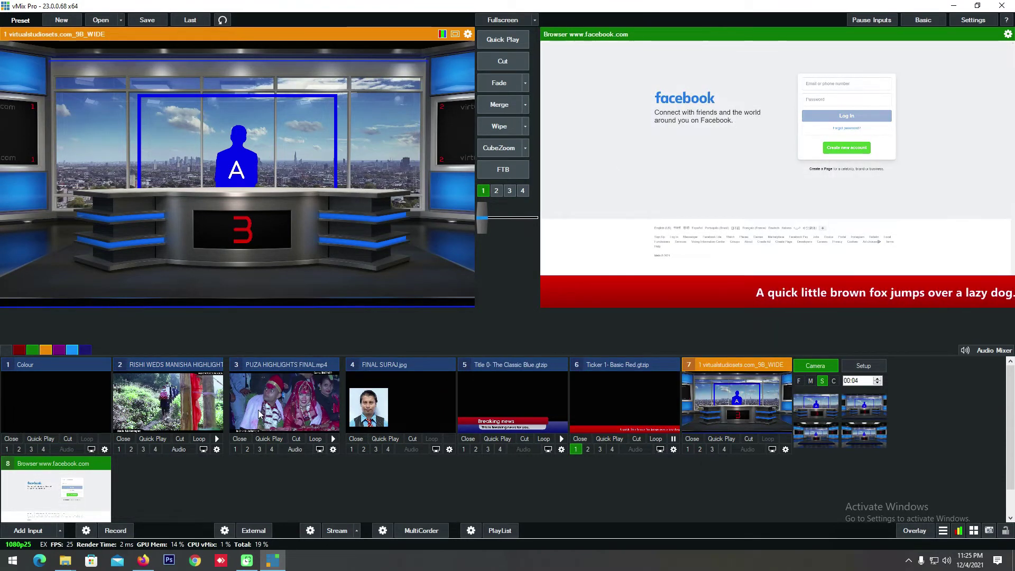
# Step: Close the Facebook browser input 8 to remove it from the input list
pyautogui.click(56, 489)
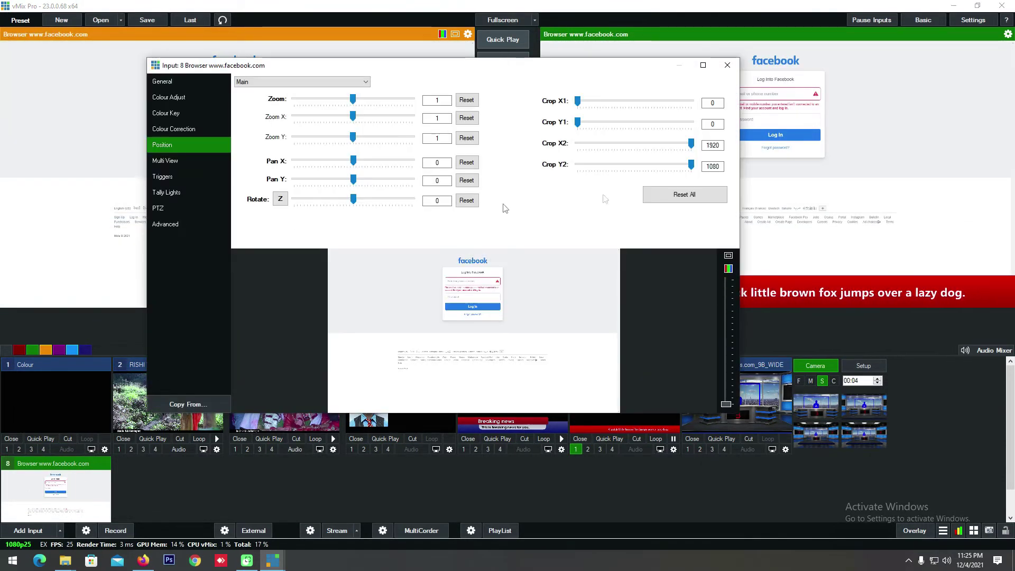
pyautogui.click(728, 65)
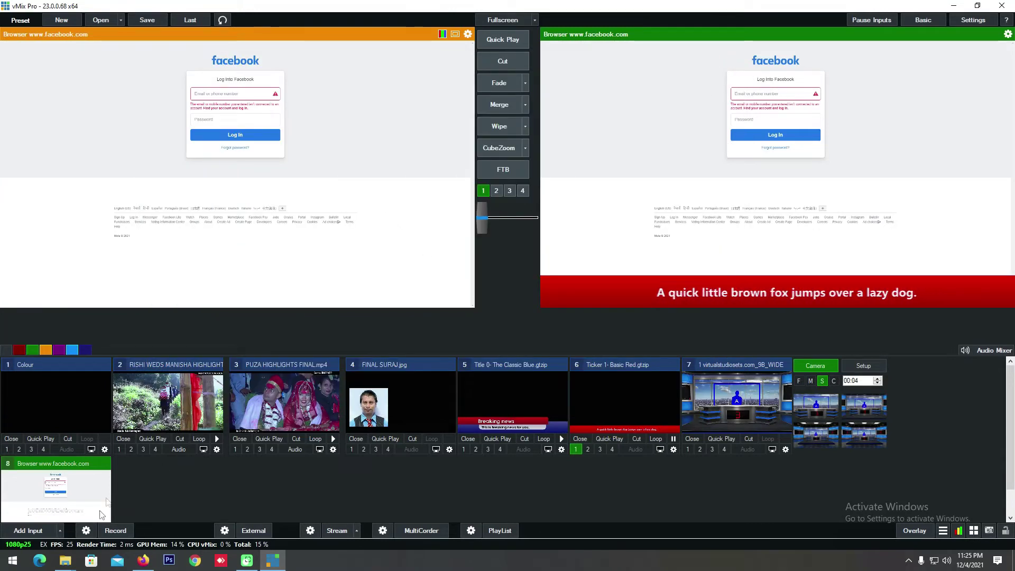
pyautogui.click(88, 490)
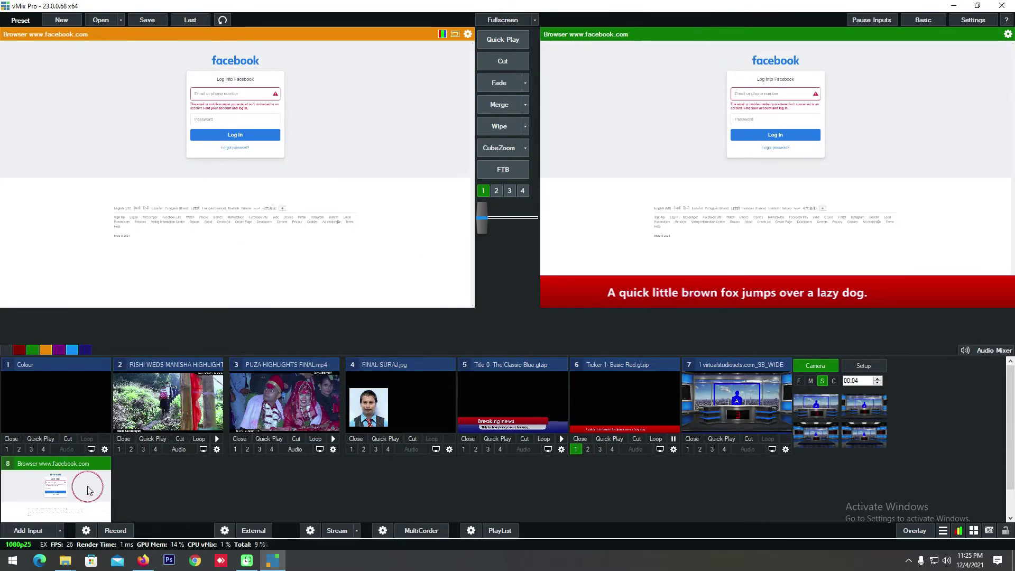
pyautogui.click(46, 510)
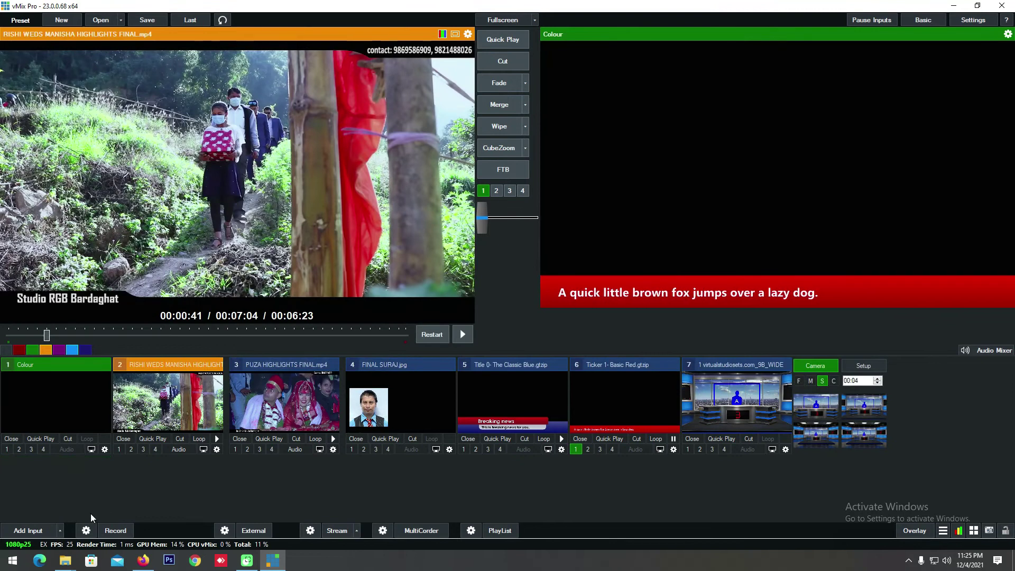
pyautogui.click(28, 531)
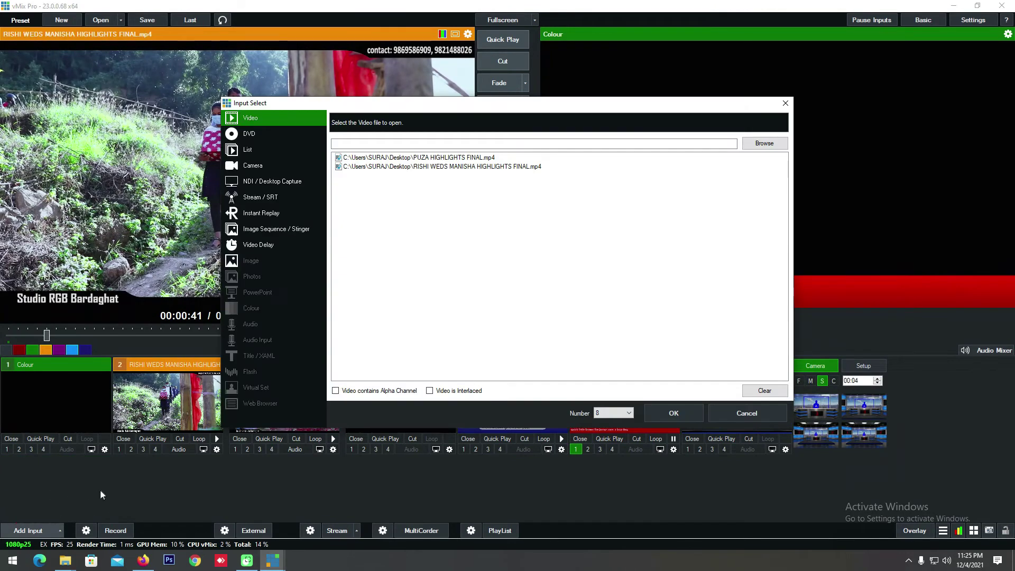
pyautogui.click(264, 404)
pyautogui.click(417, 118)
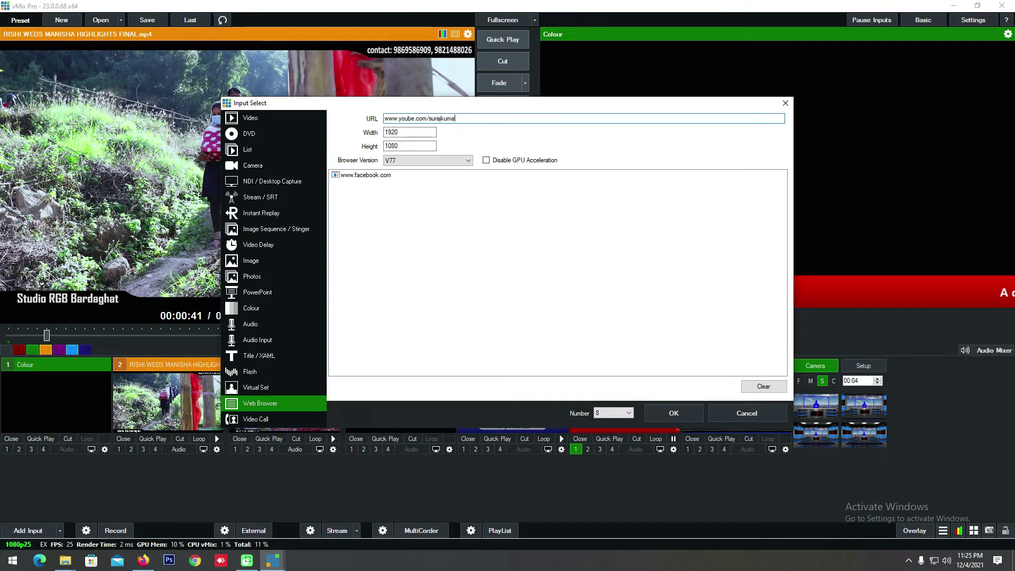
pyautogui.click(700, 411)
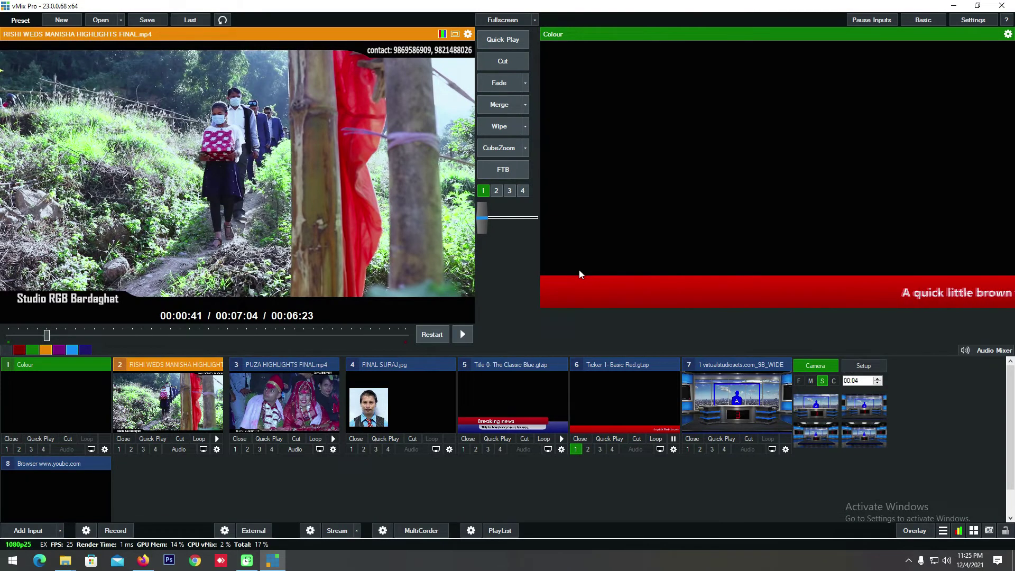
pyautogui.click(80, 474)
pyautogui.click(480, 223)
pyautogui.click(482, 217)
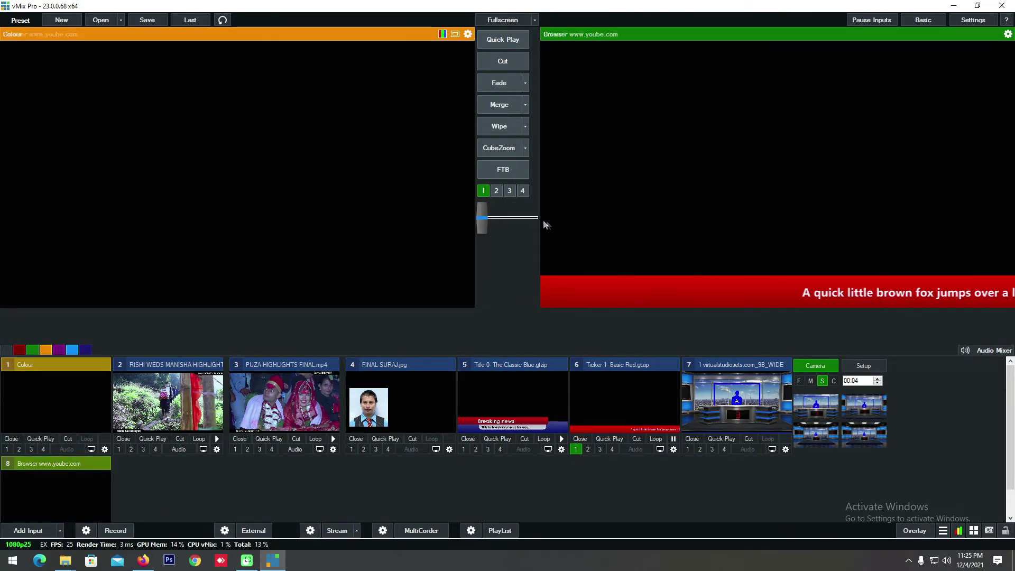
pyautogui.click(483, 219)
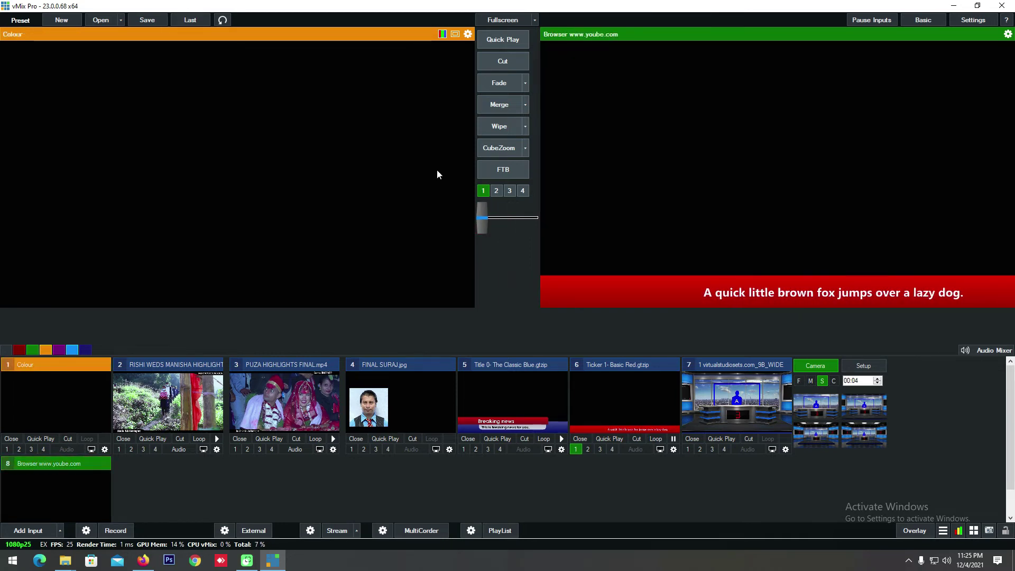
pyautogui.click(485, 218)
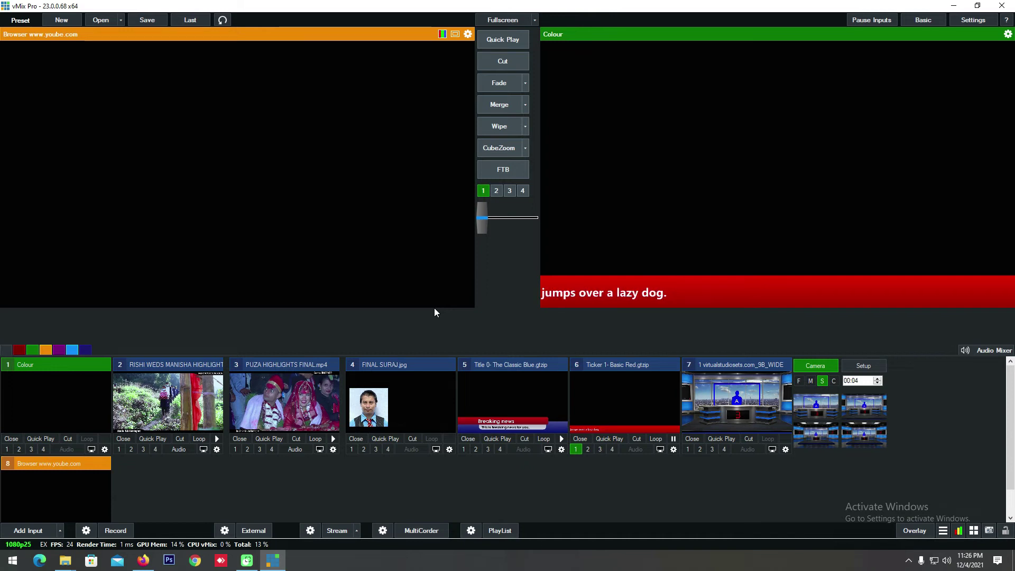
pyautogui.moveTo(482, 219); pyautogui.dragTo(542, 225)
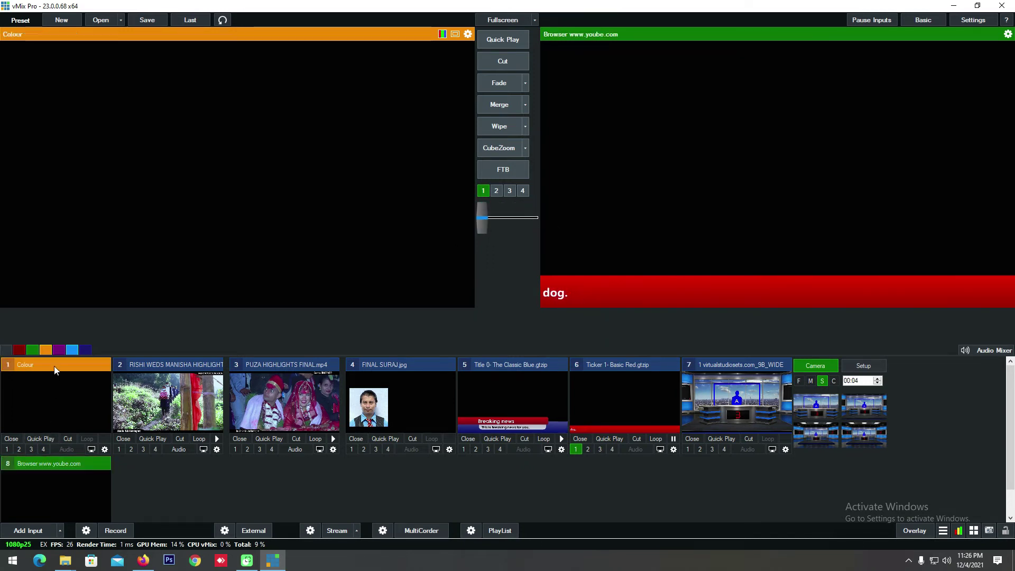
pyautogui.scroll(-1, 77, 443)
pyautogui.click(76, 435)
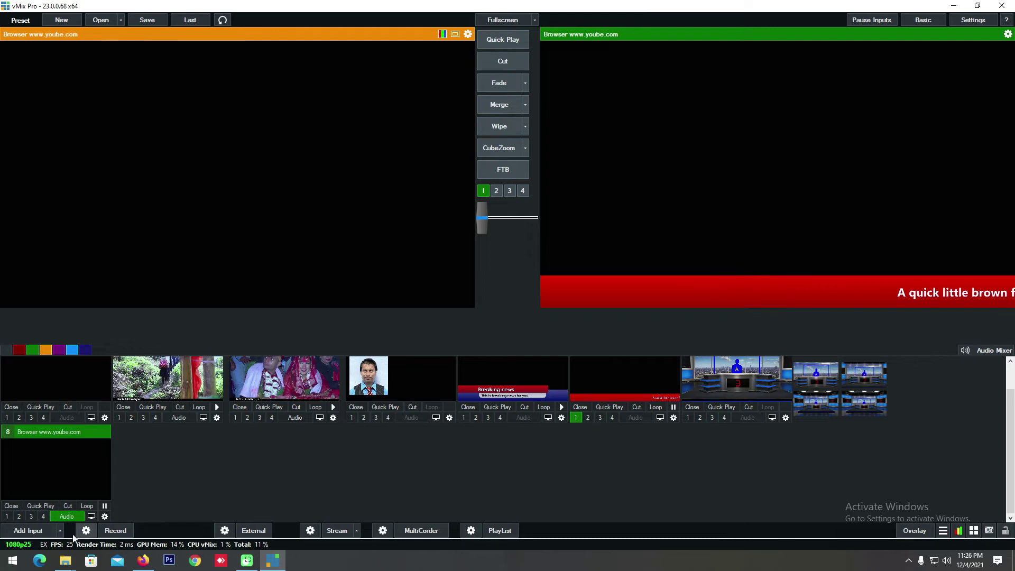
pyautogui.click(32, 531)
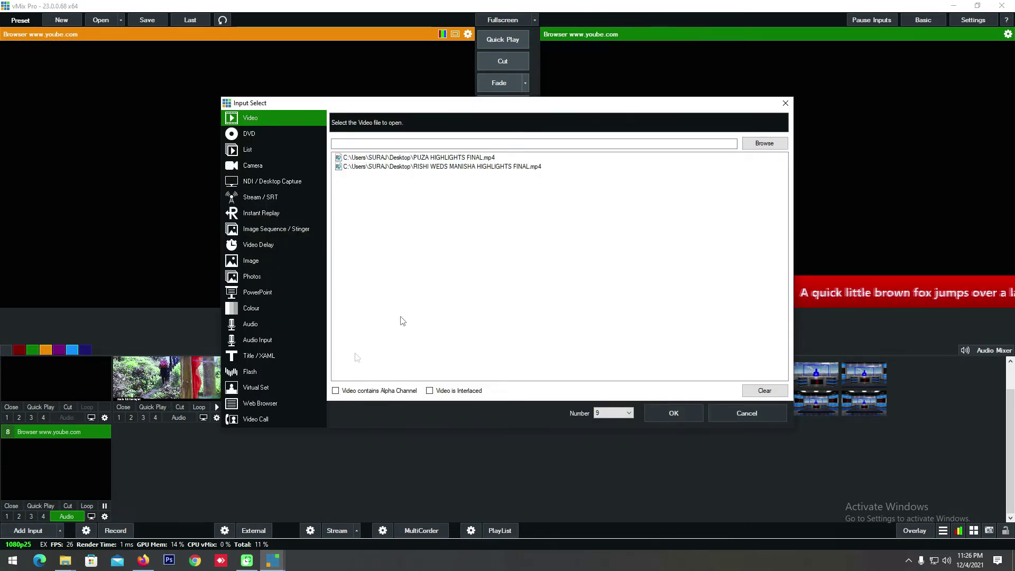
pyautogui.click(247, 420)
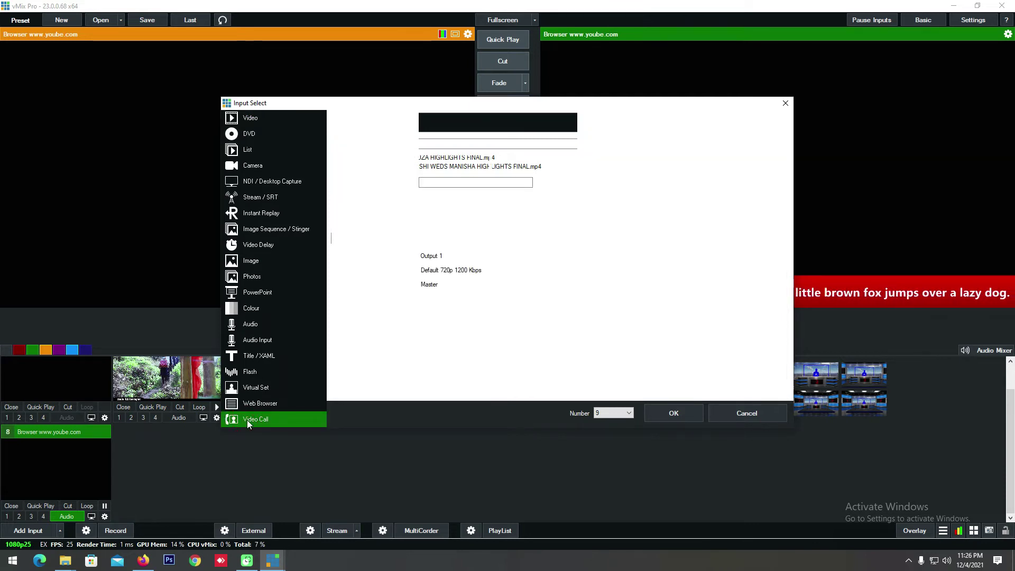
pyautogui.click(605, 288)
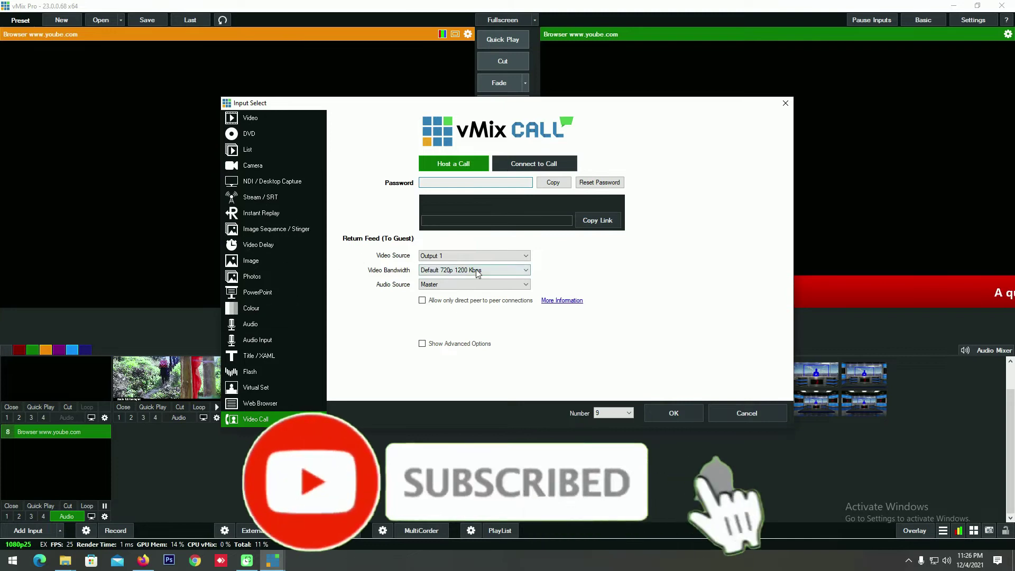
pyautogui.click(786, 103)
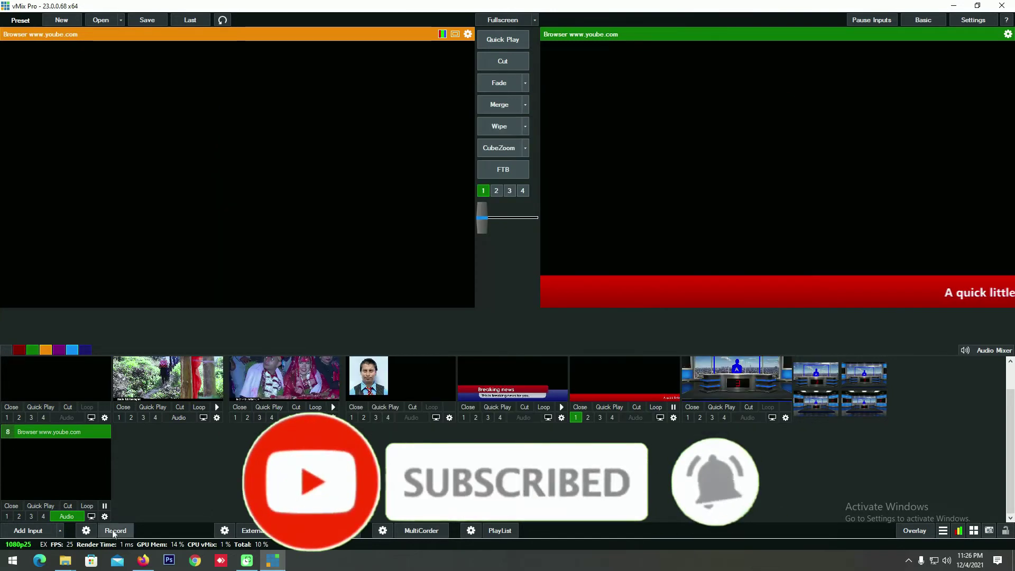
pyautogui.click(88, 531)
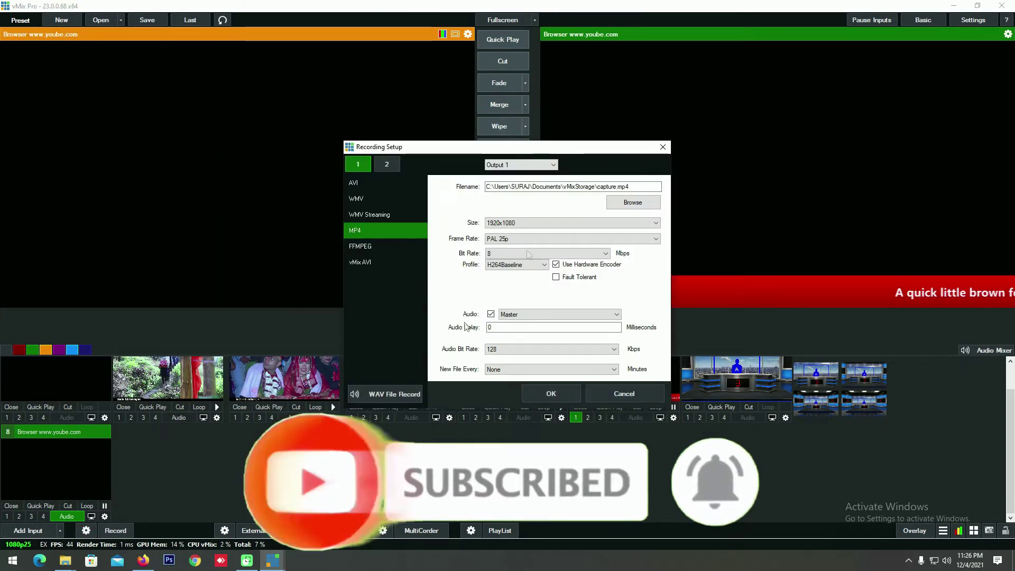
pyautogui.click(633, 203)
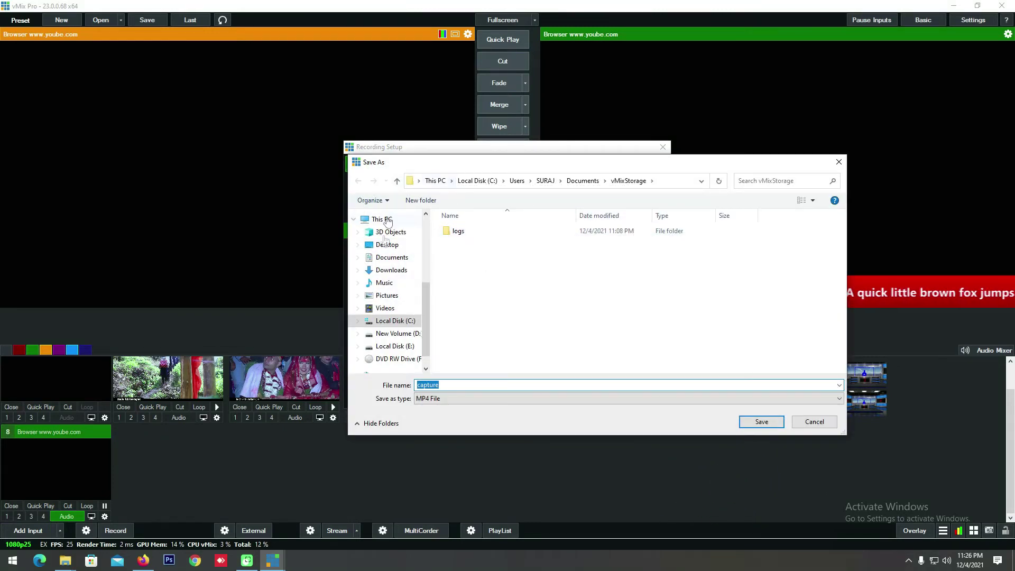
pyautogui.click(834, 425)
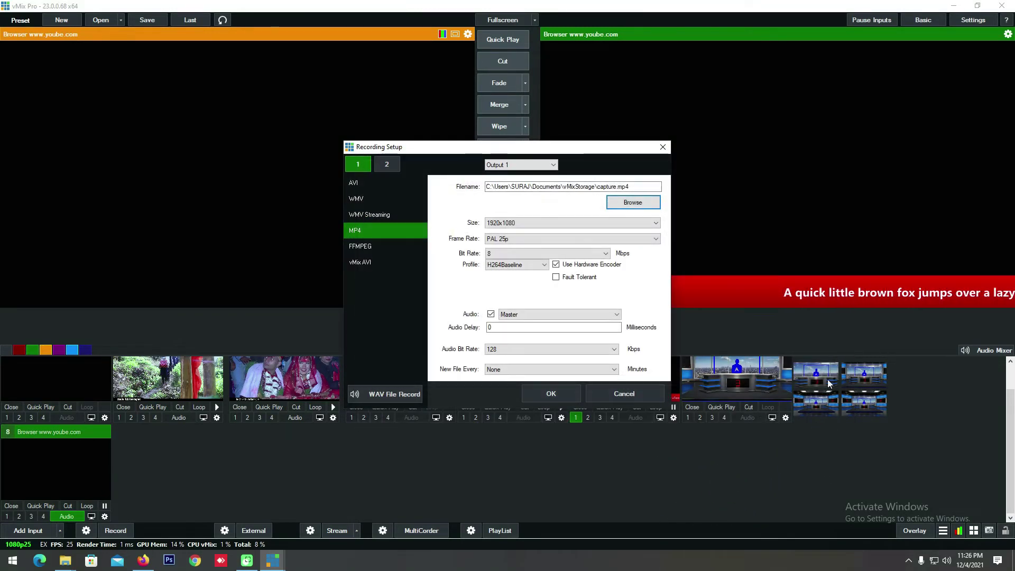
pyautogui.click(662, 148)
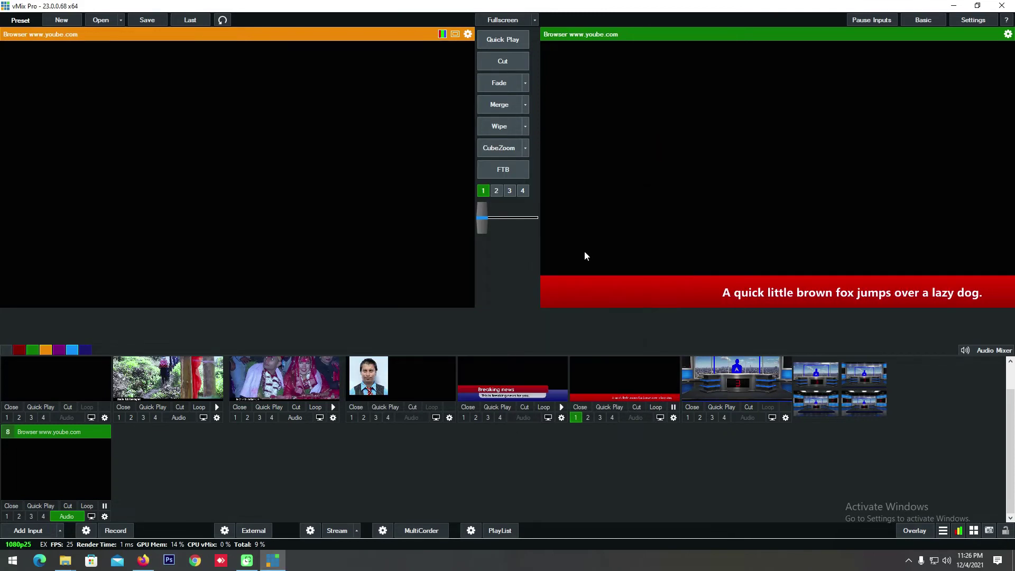
pyautogui.click(228, 531)
pyautogui.moveTo(275, 469)
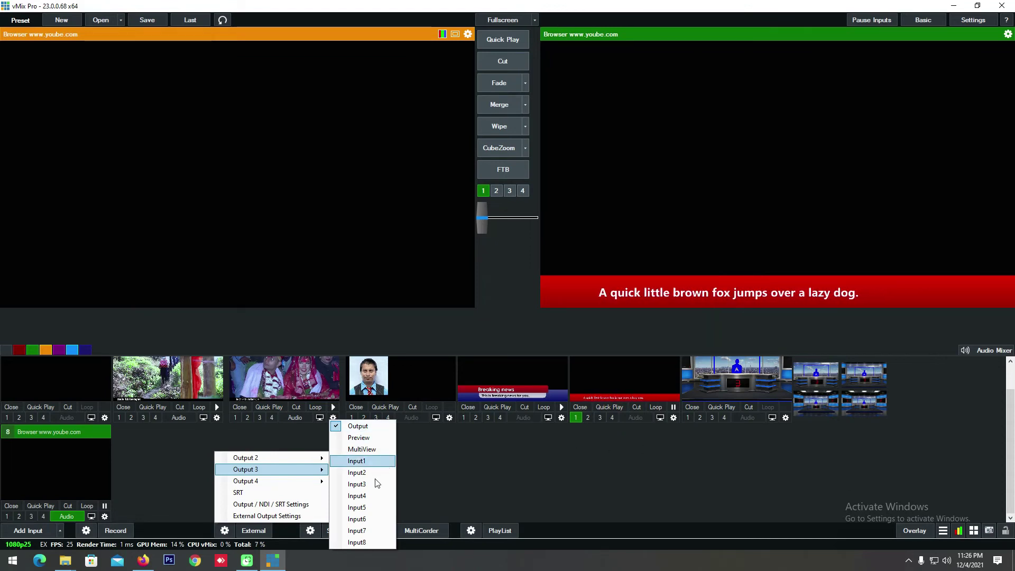
pyautogui.moveTo(309, 482)
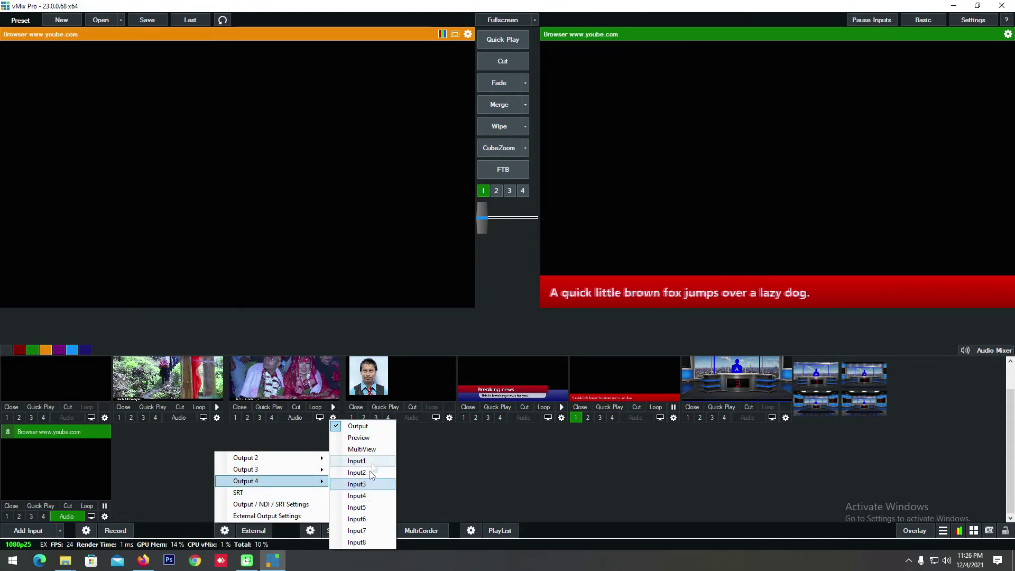
pyautogui.moveTo(283, 496)
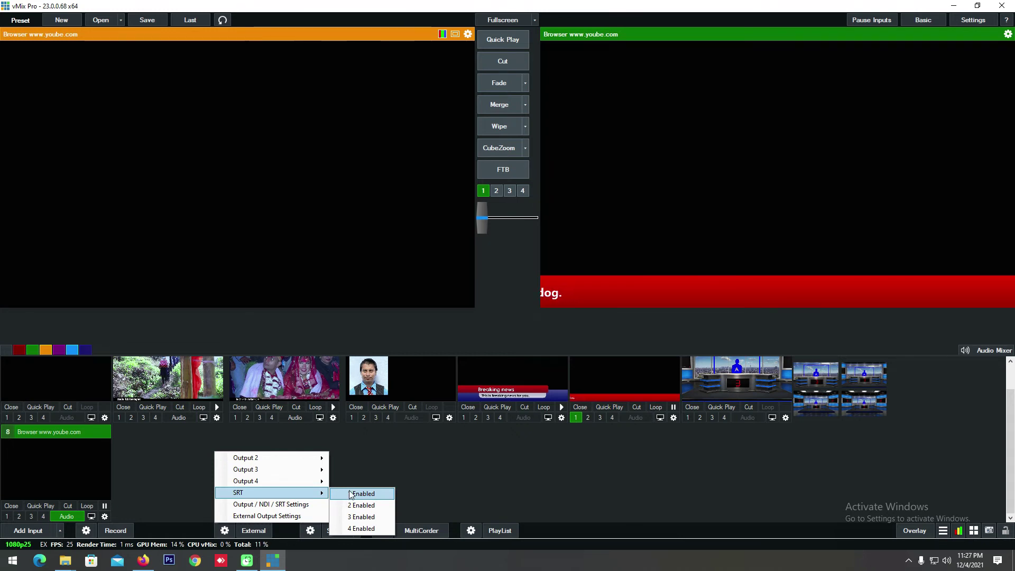
pyautogui.click(279, 512)
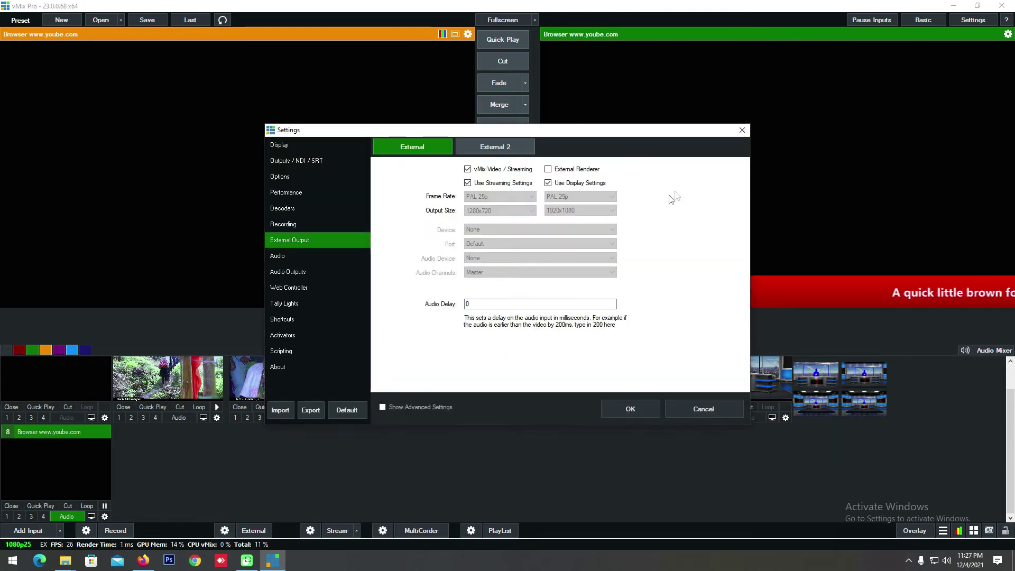
pyautogui.click(743, 130)
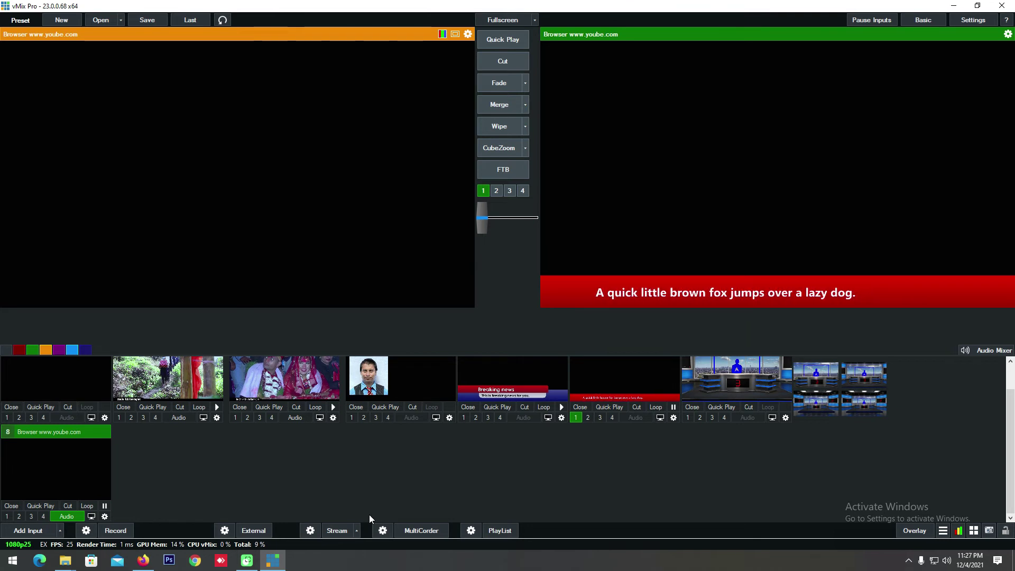
pyautogui.click(355, 531)
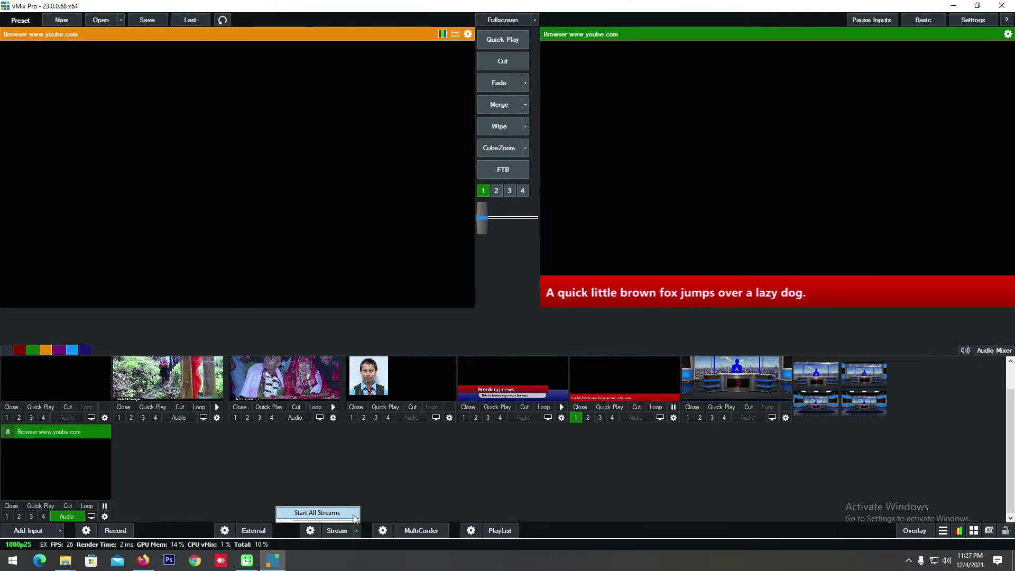
pyautogui.click(312, 532)
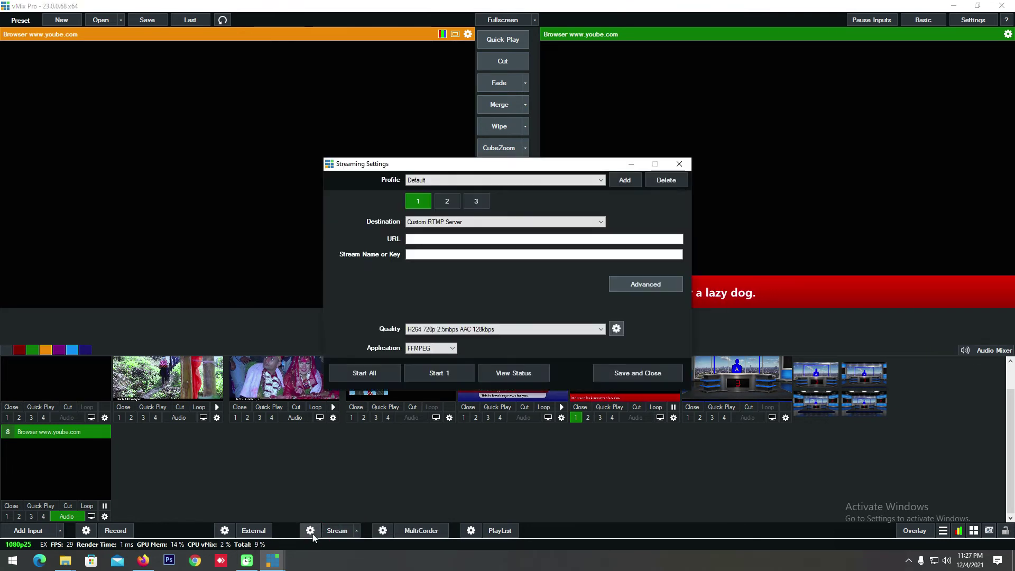
pyautogui.click(452, 205)
pyautogui.click(473, 204)
pyautogui.click(419, 203)
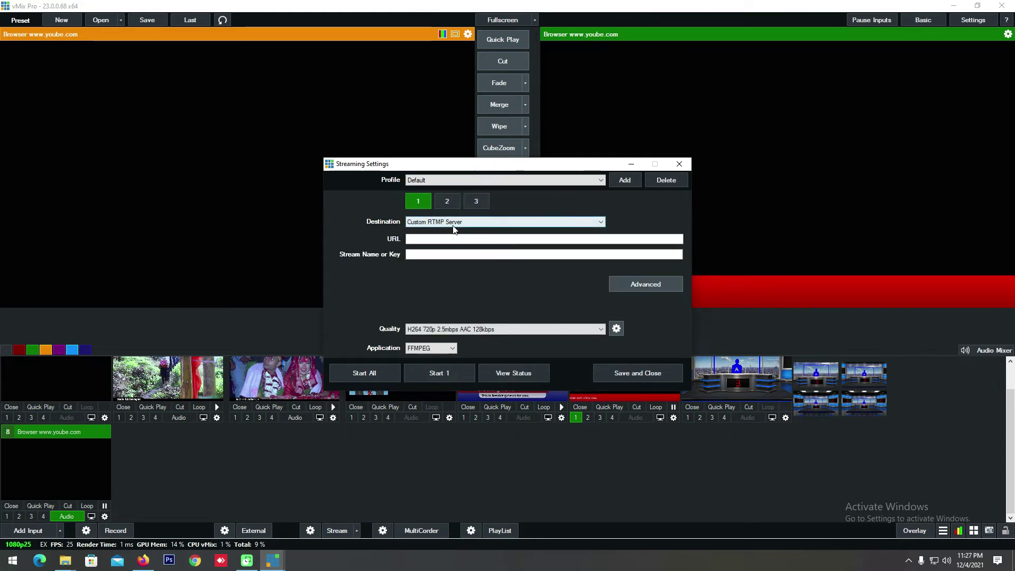
pyautogui.click(454, 225)
pyautogui.click(455, 222)
pyautogui.click(445, 203)
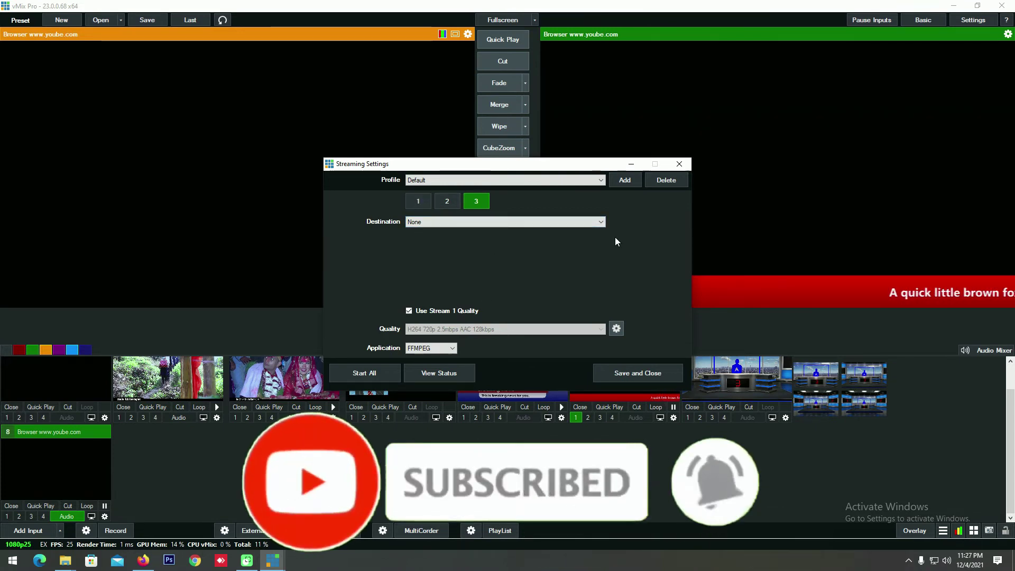
pyautogui.click(680, 165)
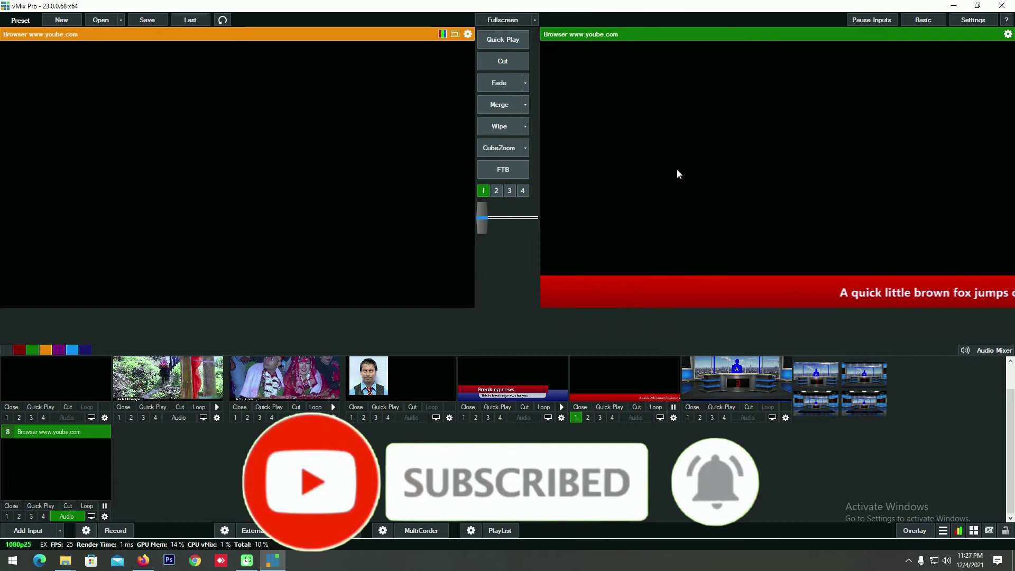